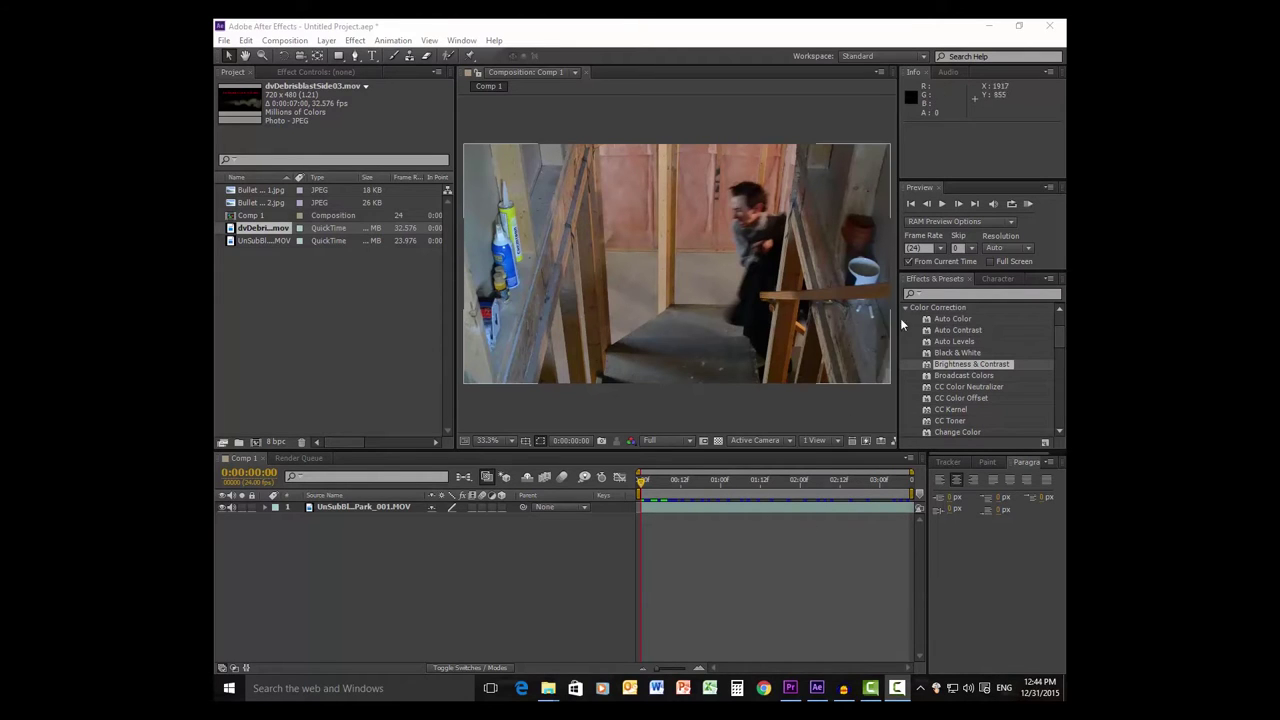
- Advance Comp 1 frame by frame to 0:00:00:07, then select Bullet Hole 1.jpg in the Project panel
{"action": "left_click", "coordinate": [958, 203]}
{"action": "left_click", "coordinate": [958, 203]}
{"action": "left_click", "coordinate": [958, 203]}
{"action": "left_click", "coordinate": [958, 203]}
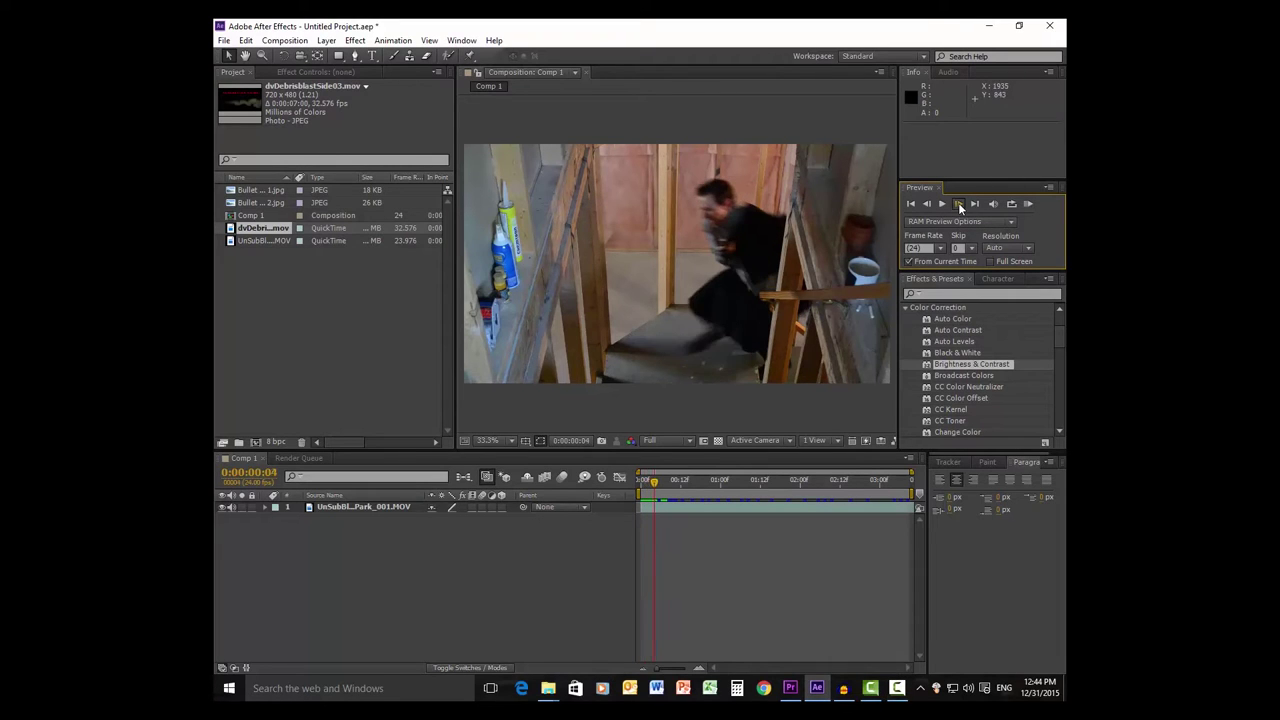
{"action": "left_click", "coordinate": [958, 203]}
{"action": "left_click", "coordinate": [959, 204]}
{"action": "left_click", "coordinate": [959, 204]}
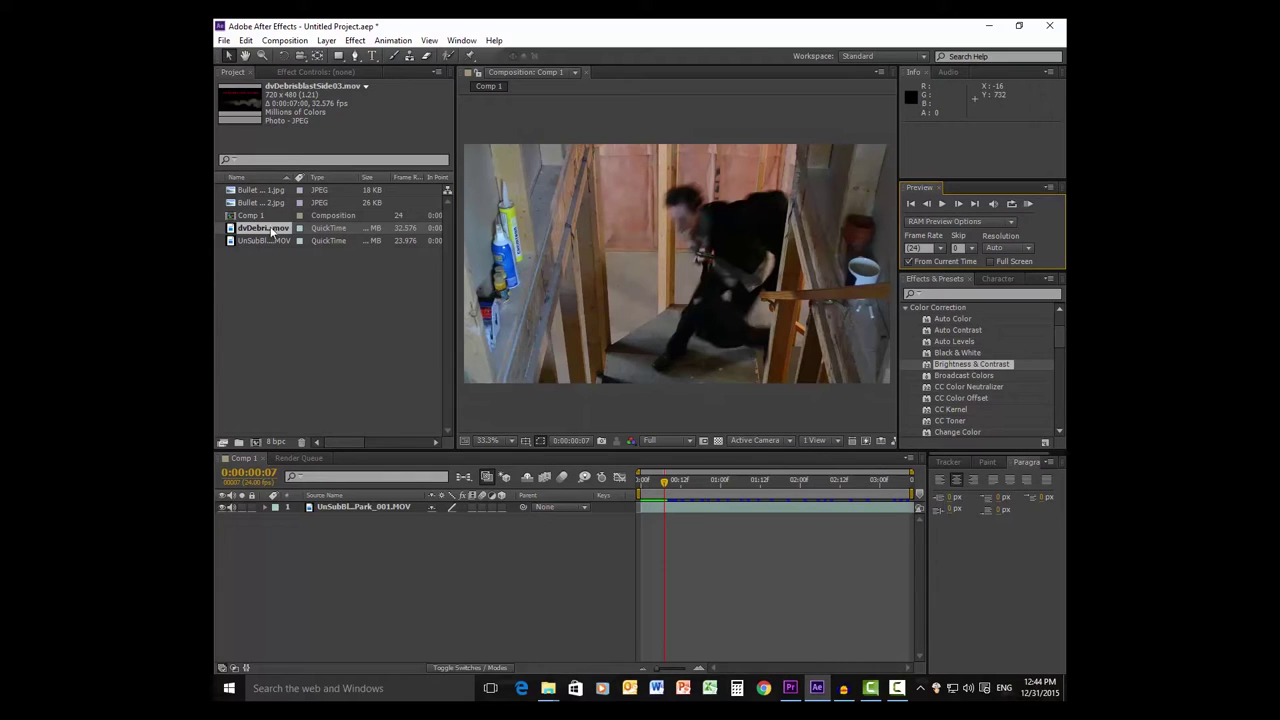
{"action": "left_click", "coordinate": [262, 190]}
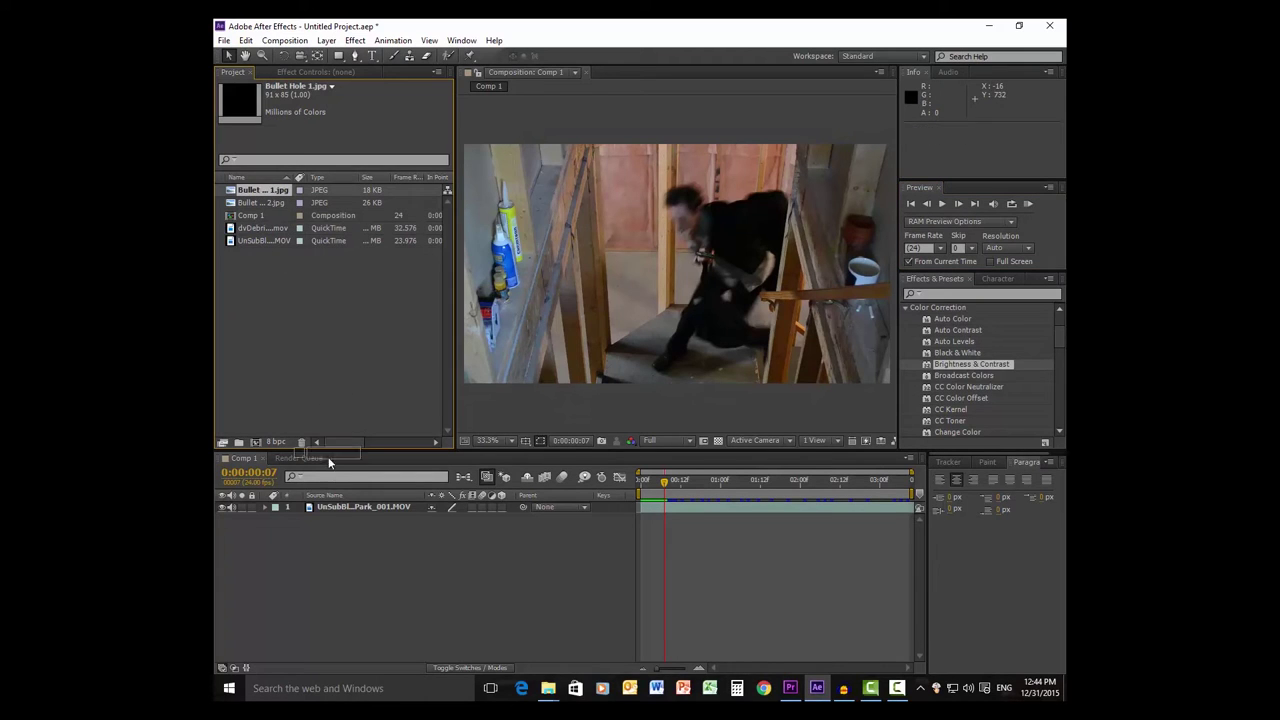
- Place Bullet Hole 1.jpg above the stairway footage and apply Keylight (1.2) to it
{"action": "left_click_drag", "start_coordinate": [331, 503], "coordinate": [334, 507]}
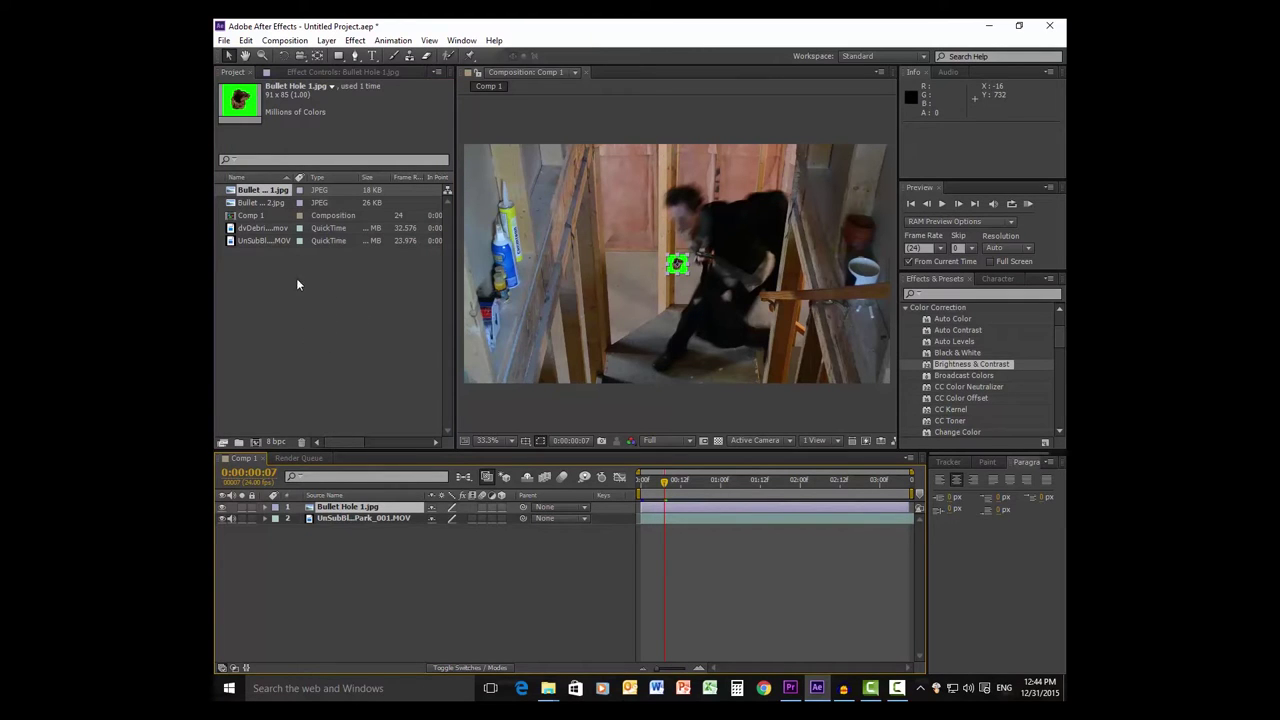
{"action": "scroll", "coordinate": [1059, 340], "scroll_direction": "down", "scroll_amount": 2}
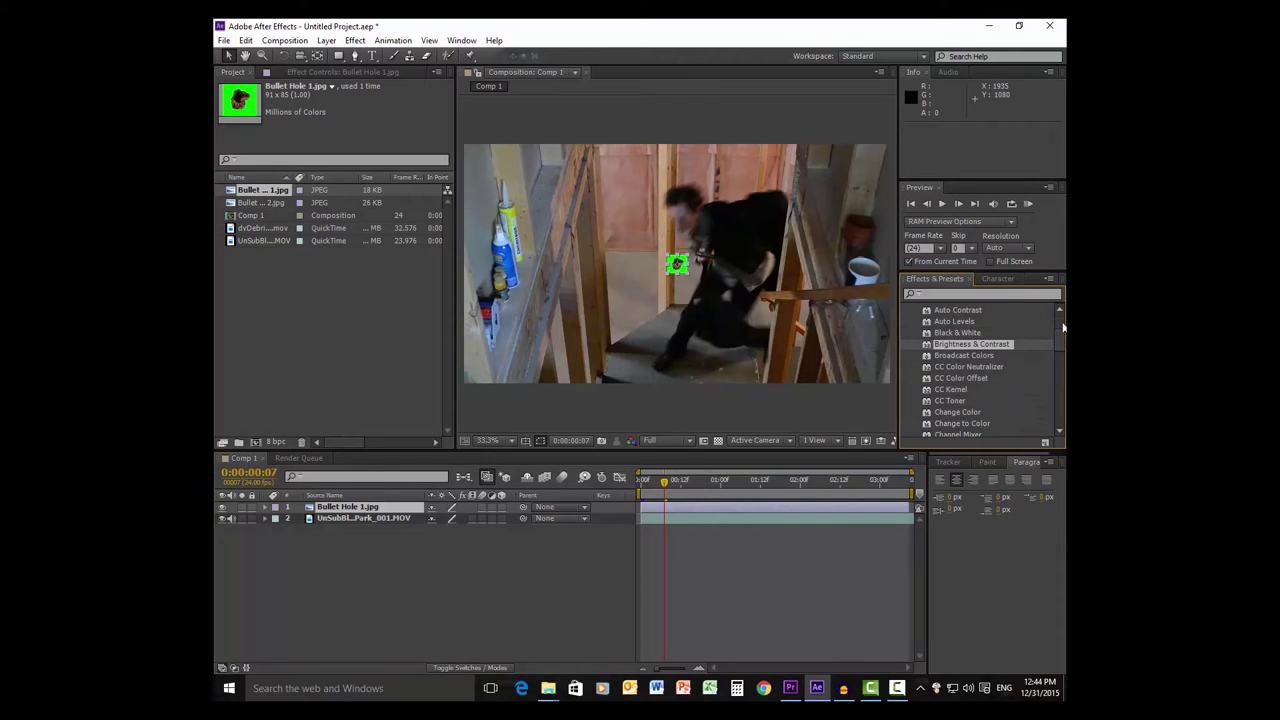
{"action": "scroll", "coordinate": [1062, 328], "scroll_direction": "up", "scroll_amount": 3}
{"action": "left_click", "coordinate": [905, 364]}
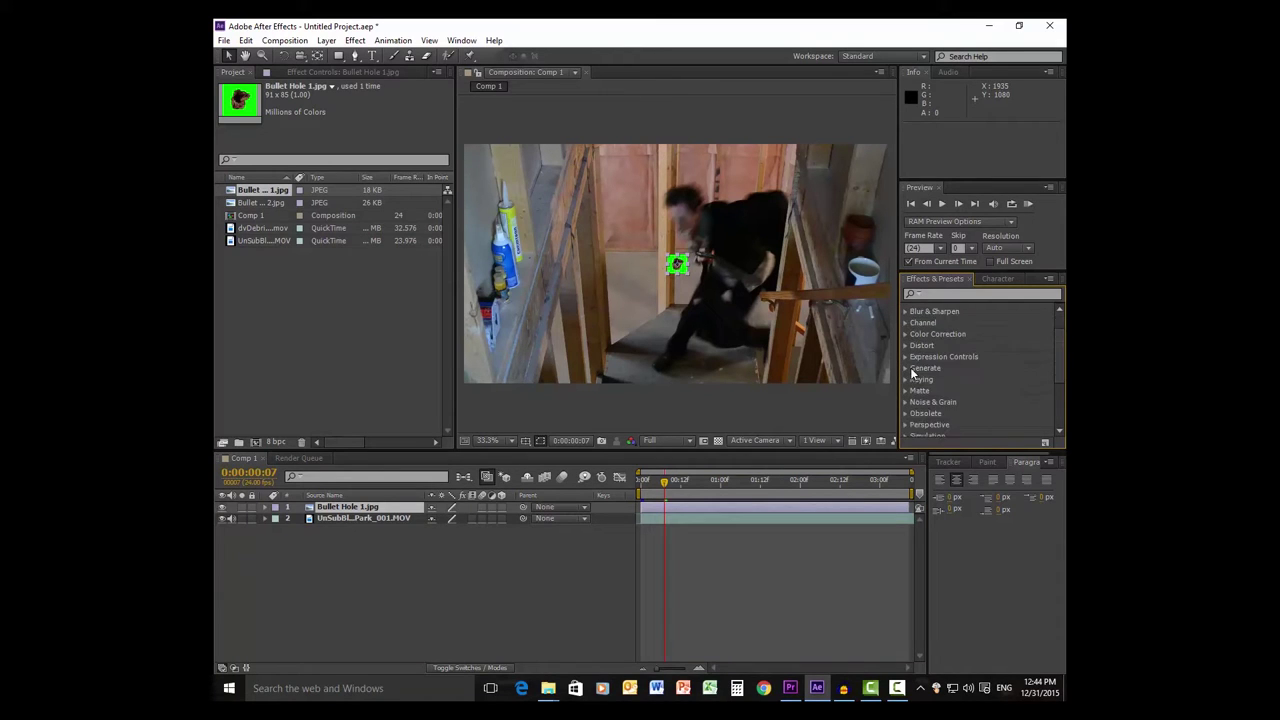
{"action": "scroll", "coordinate": [908, 365], "scroll_direction": "down", "scroll_amount": 2}
{"action": "left_click", "coordinate": [906, 349]}
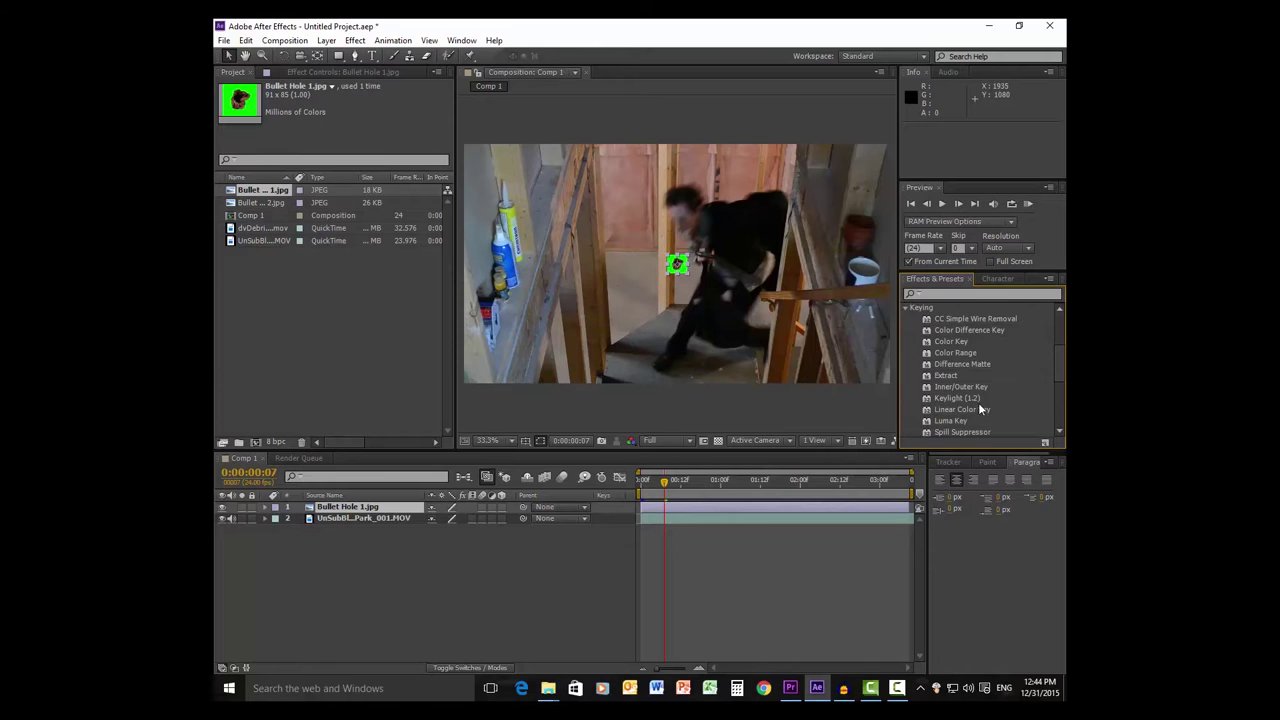
{"action": "left_click_drag", "start_coordinate": [957, 398], "coordinate": [360, 507]}
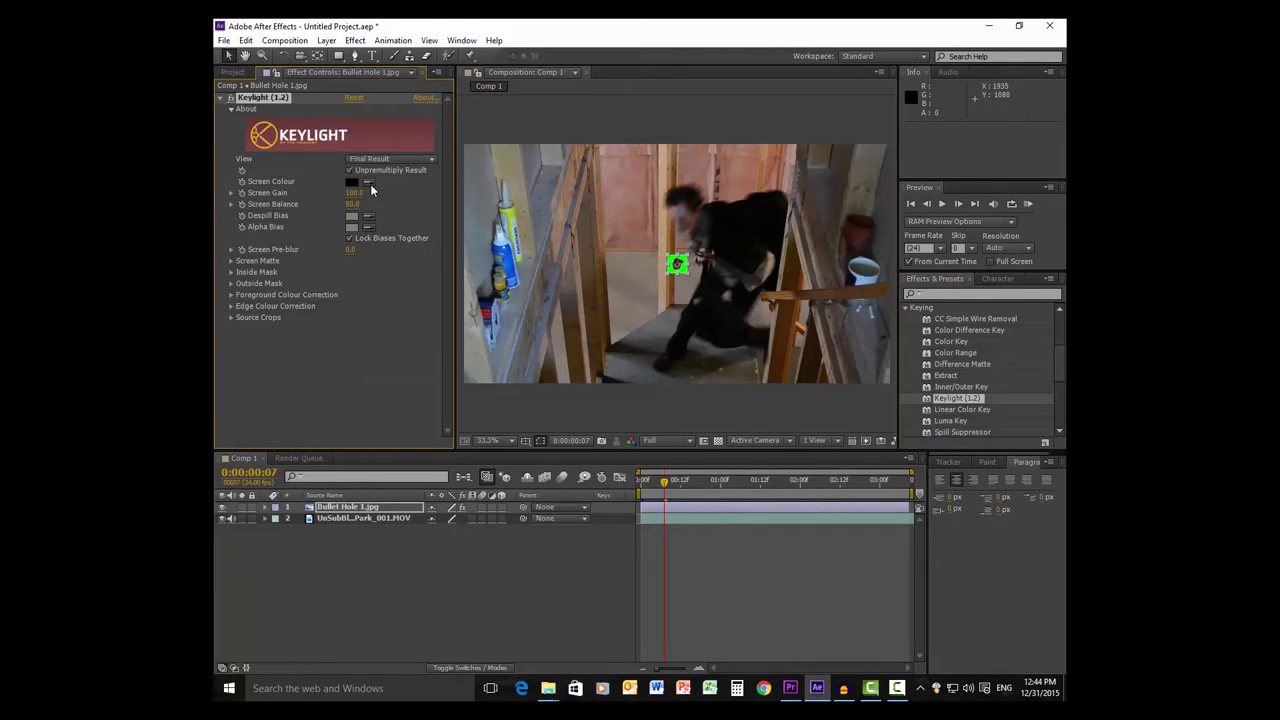
- Sample the image's green background as Keylight's Screen Colour to key it out
{"action": "left_click", "coordinate": [369, 180]}
{"action": "left_click", "coordinate": [677, 264]}
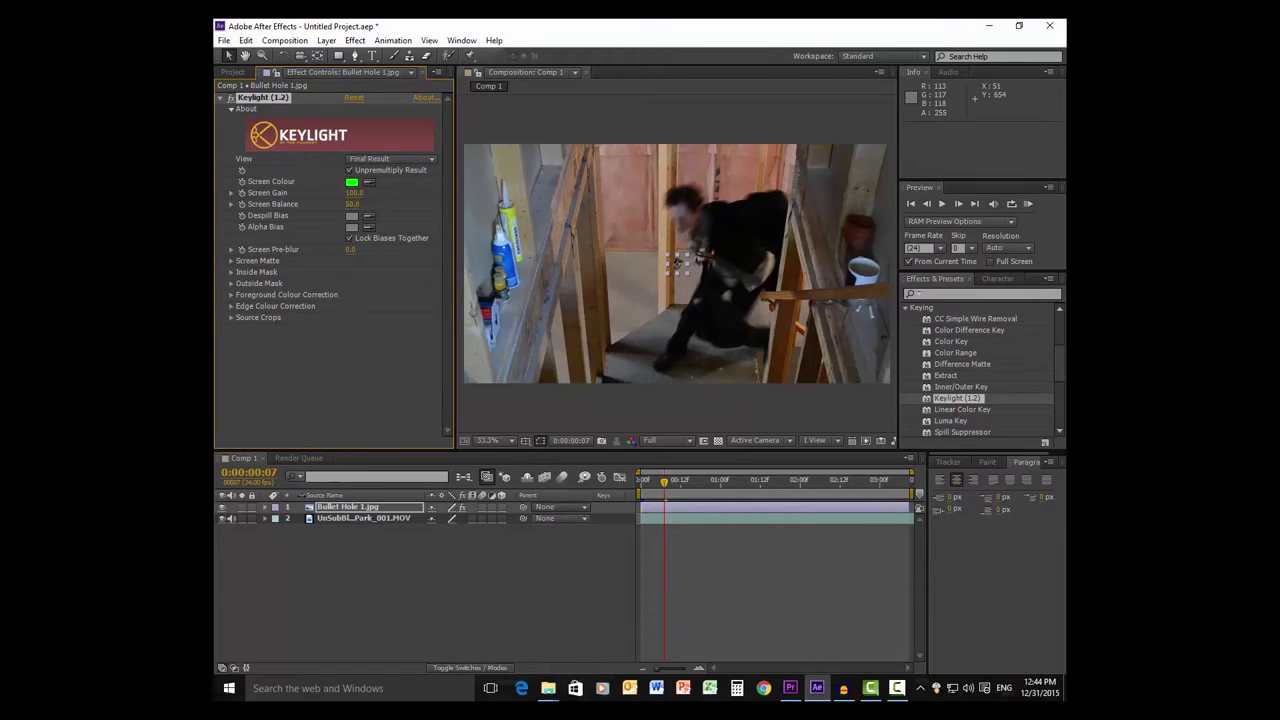
{"action": "left_click", "coordinate": [266, 508]}
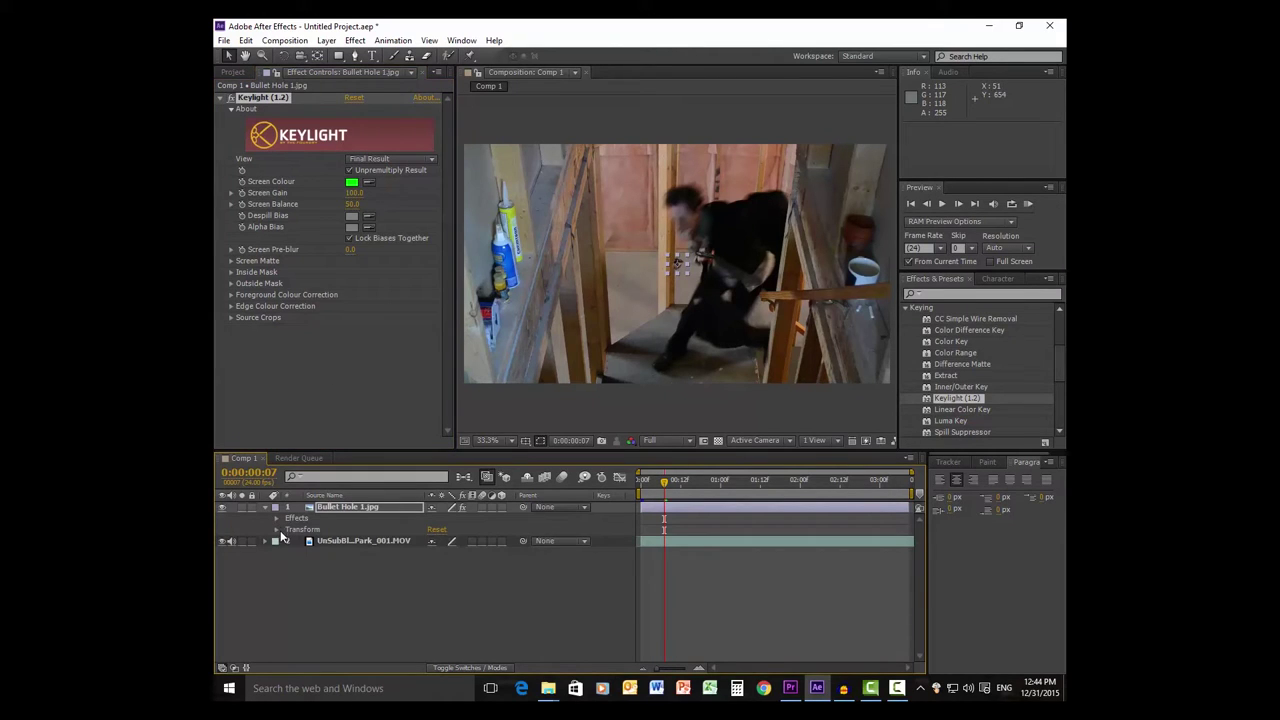
- Set the bullet hole layer's Position to 928.0, 94.0 and Scale to 42.0%
{"action": "left_click", "coordinate": [277, 530]}
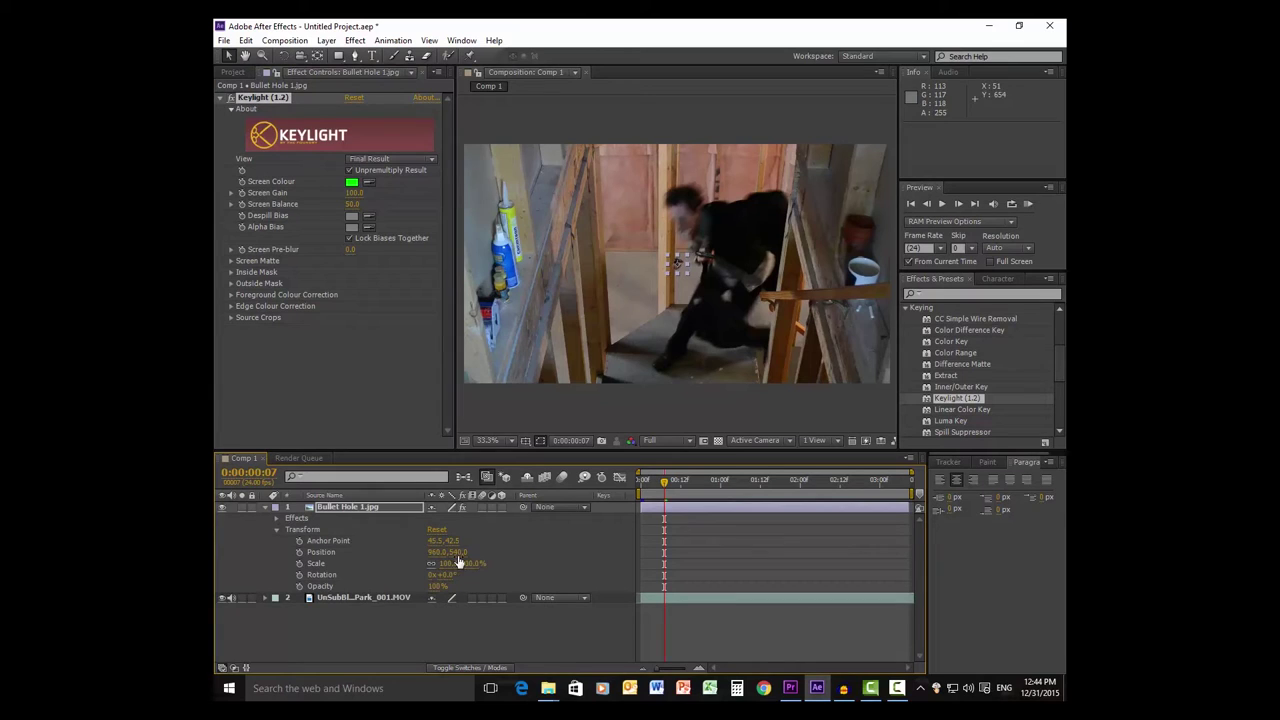
{"action": "left_click_drag", "start_coordinate": [456, 552], "coordinate": [330, 552]}
{"action": "left_click_drag", "start_coordinate": [462, 563], "coordinate": [410, 552]}
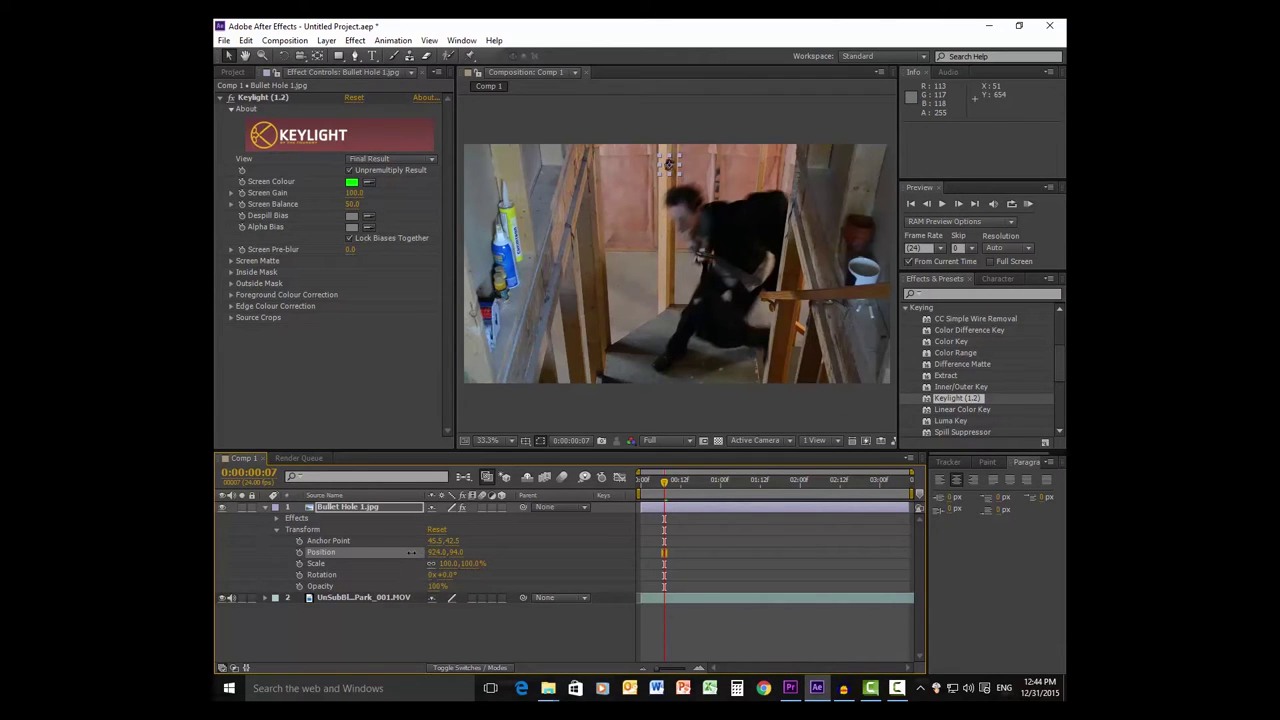
{"action": "left_click_drag", "start_coordinate": [461, 565], "coordinate": [434, 562]}
{"action": "left_click", "coordinate": [471, 635]}
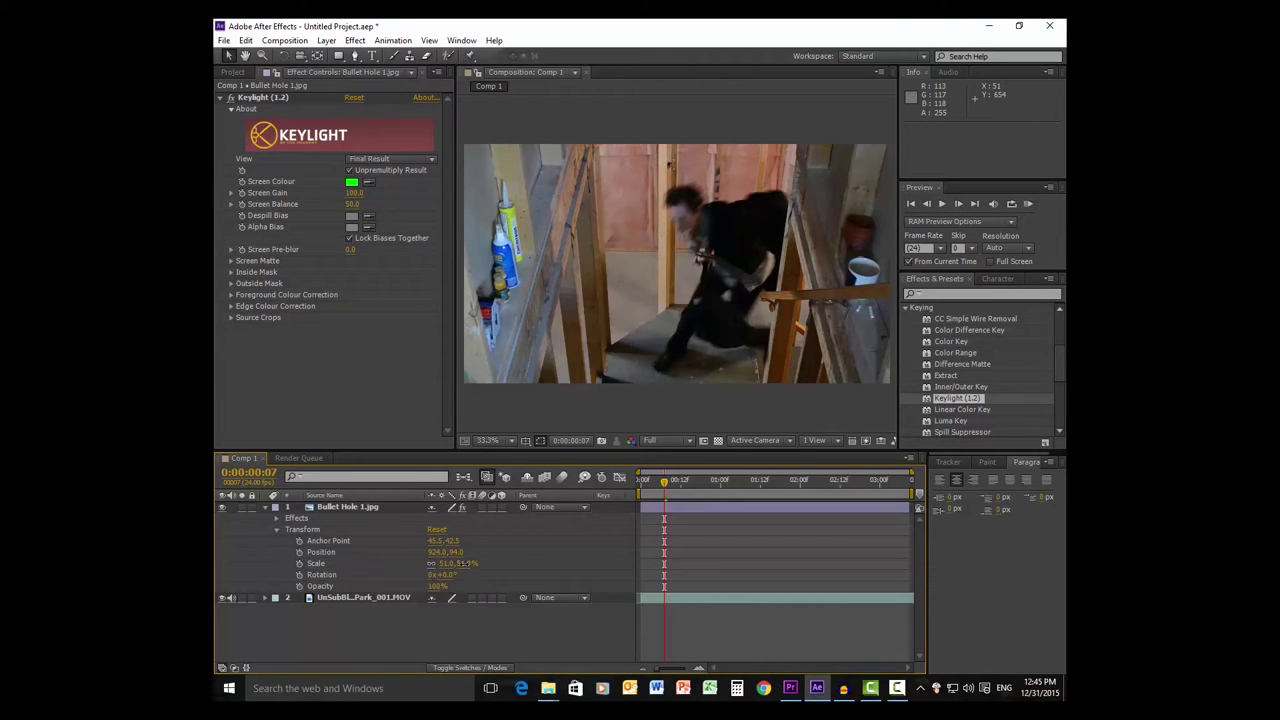
{"action": "left_click_drag", "start_coordinate": [466, 564], "coordinate": [458, 568]}
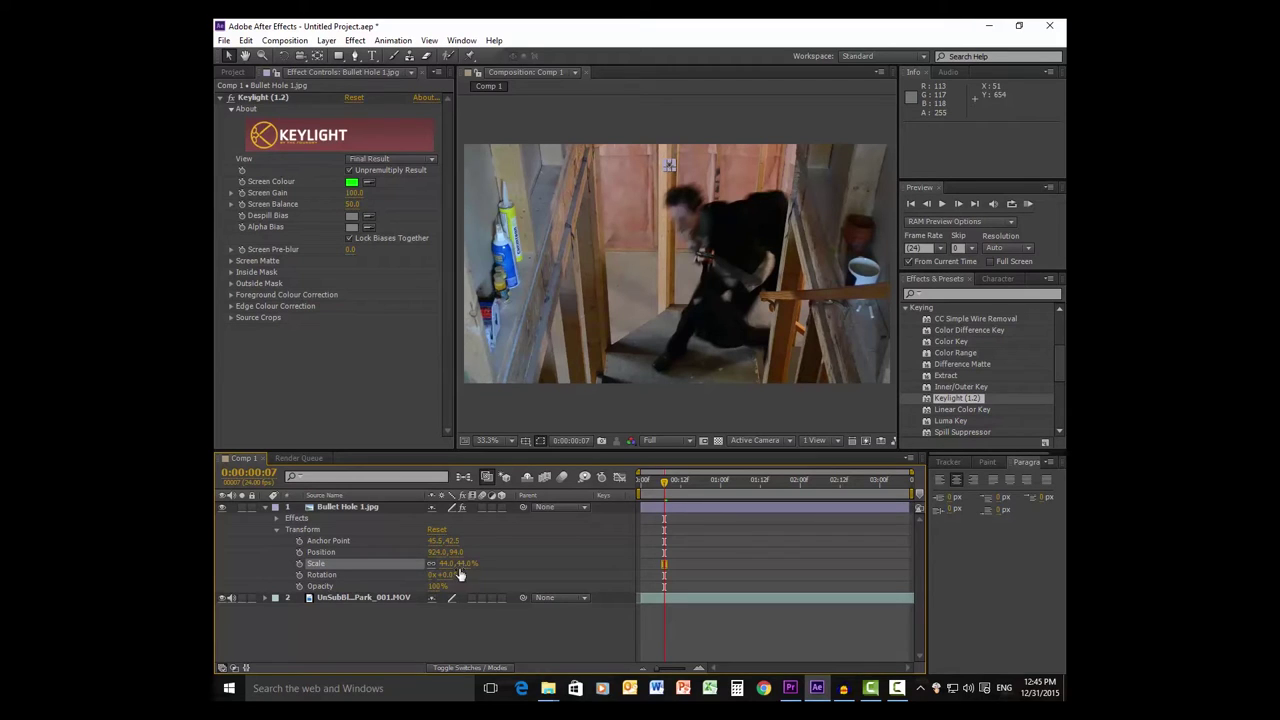
{"action": "left_click", "coordinate": [464, 633]}
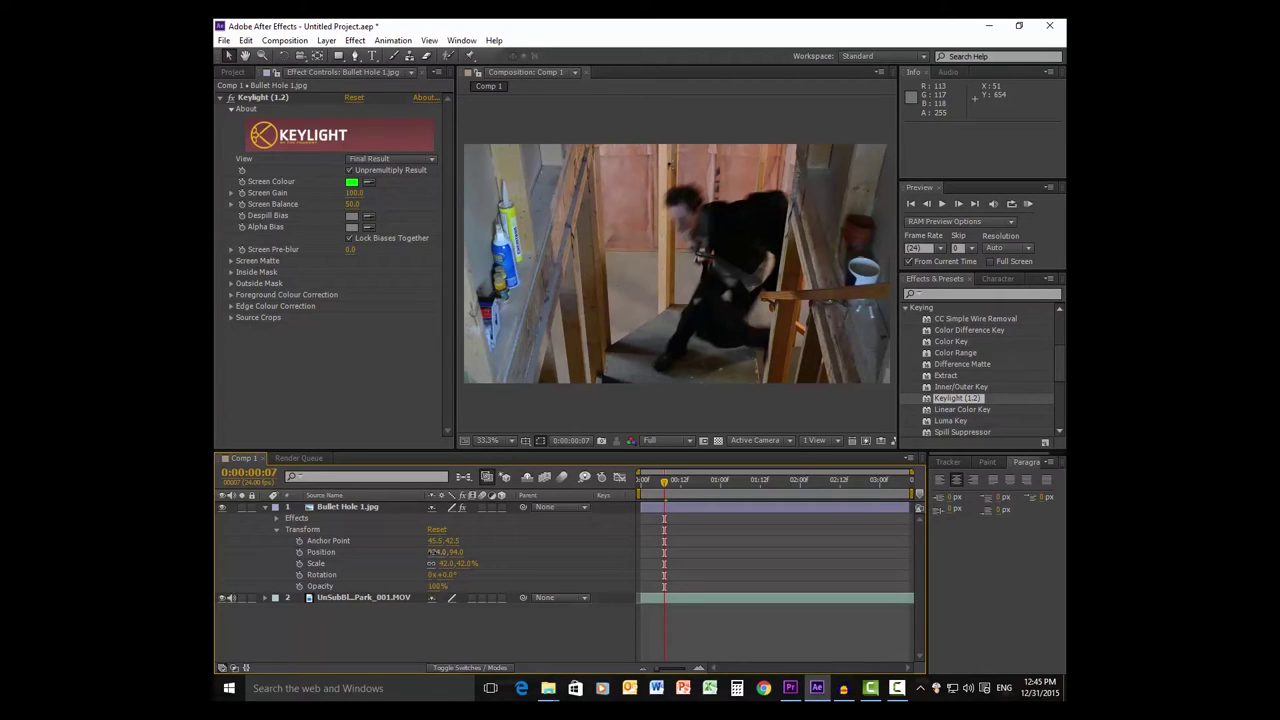
{"action": "left_click_drag", "start_coordinate": [431, 551], "coordinate": [433, 551]}
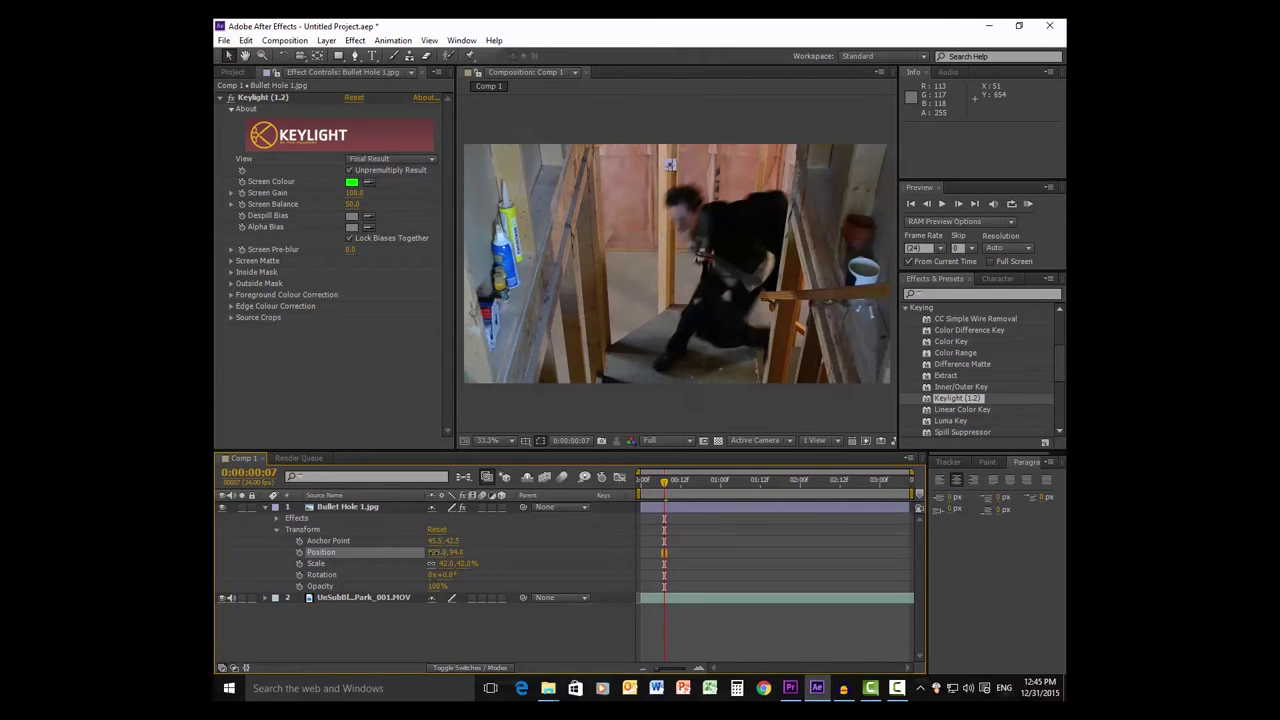
{"action": "left_click", "coordinate": [459, 640]}
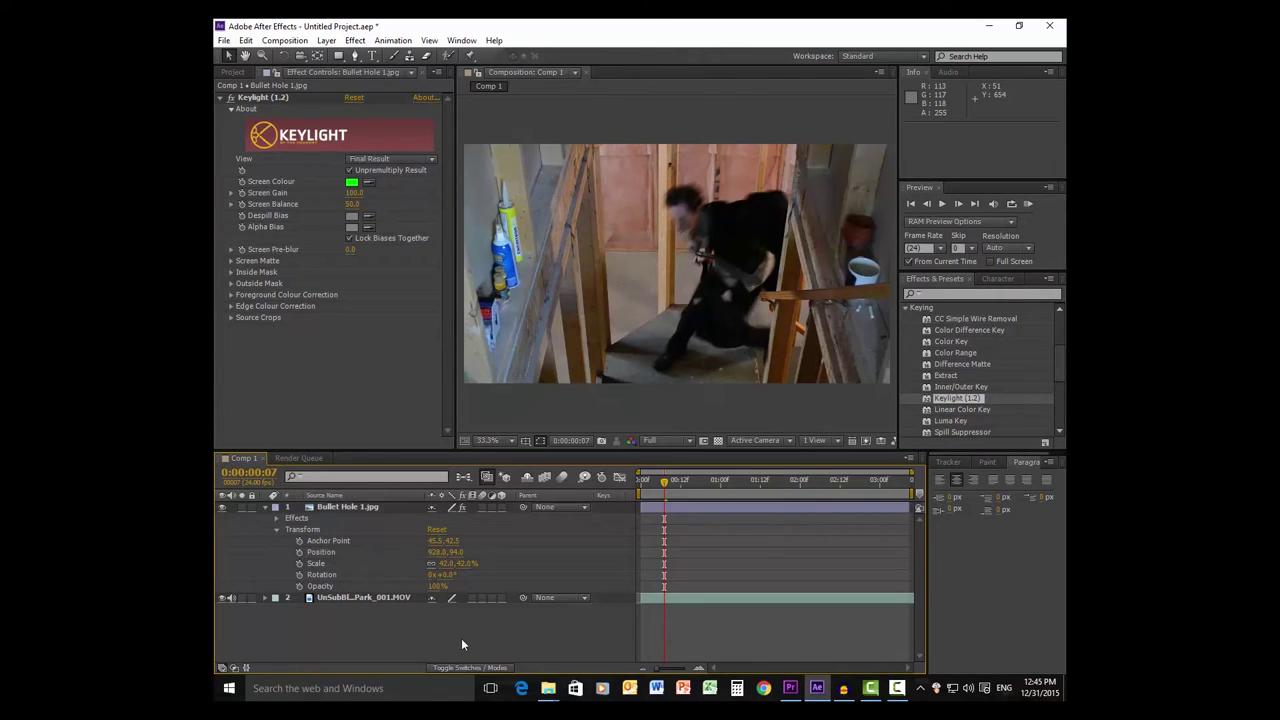
{"action": "left_click", "coordinate": [642, 508]}
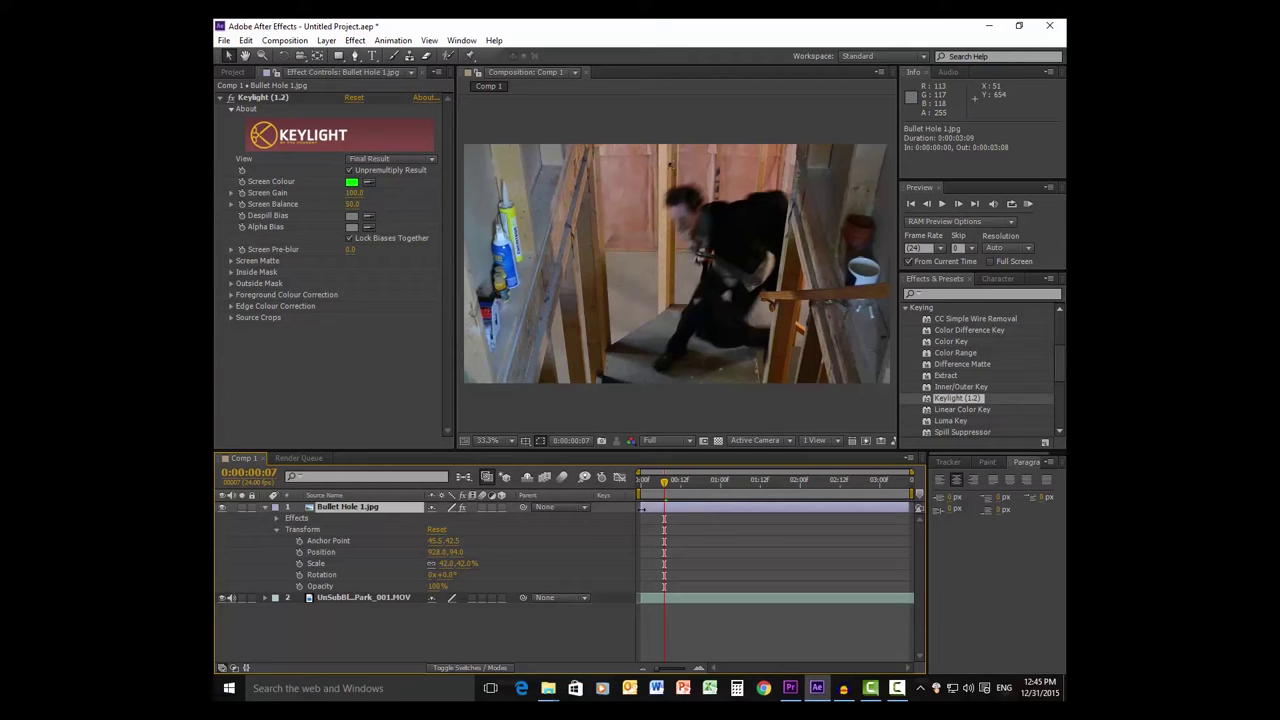
- Move the Bullet Hole 1.jpg layer's in-point to 0:00:00:06 and rewind a few frames
{"action": "left_click_drag", "start_coordinate": [642, 508], "coordinate": [661, 508]}
{"action": "left_click", "coordinate": [528, 634]}
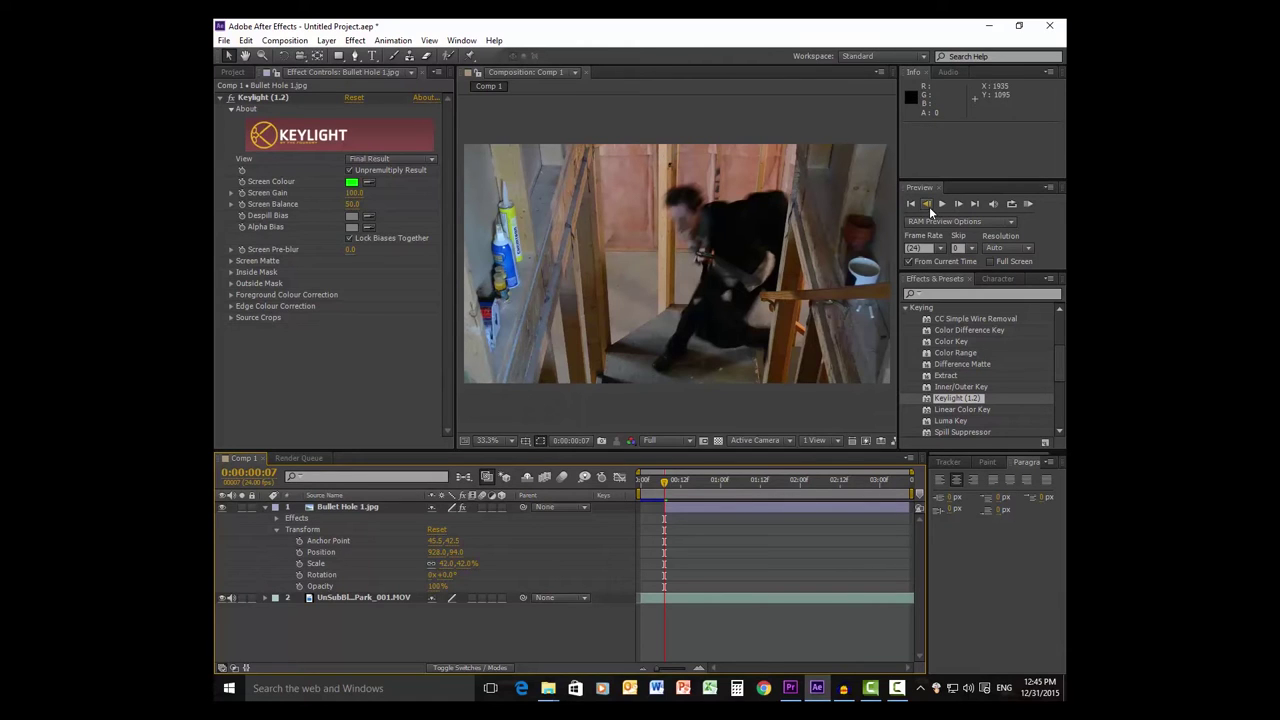
{"action": "left_click", "coordinate": [927, 204]}
{"action": "left_click", "coordinate": [927, 204]}
{"action": "left_click", "coordinate": [927, 204]}
{"action": "left_click", "coordinate": [927, 204]}
{"action": "left_click", "coordinate": [927, 204]}
{"action": "left_click", "coordinate": [927, 204]}
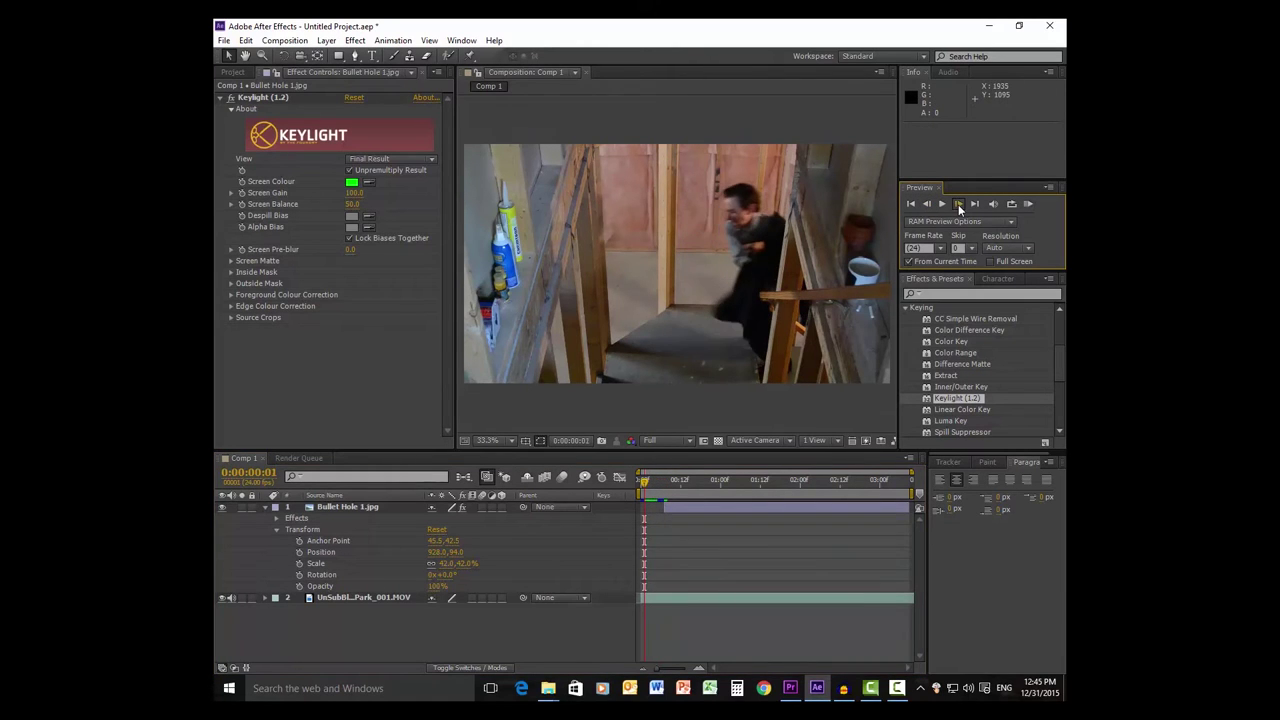
- Step through the frames to confirm the hole appears at frame 6, ending on frame 7
{"action": "left_click", "coordinate": [958, 204]}
{"action": "left_click", "coordinate": [958, 204]}
{"action": "left_click", "coordinate": [958, 204]}
{"action": "left_click", "coordinate": [958, 204]}
{"action": "left_click", "coordinate": [958, 204]}
{"action": "left_click", "coordinate": [958, 204]}
{"action": "left_click", "coordinate": [958, 204]}
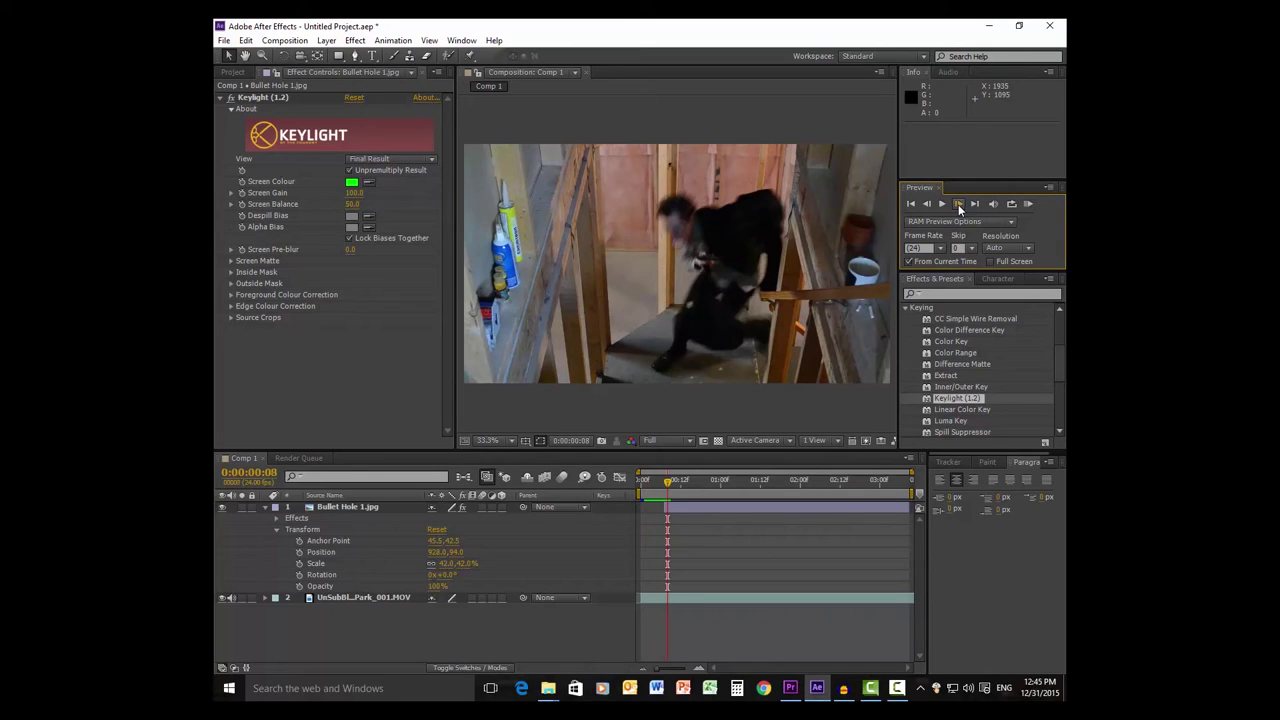
{"action": "left_click", "coordinate": [958, 204]}
{"action": "left_click", "coordinate": [927, 204]}
{"action": "left_click", "coordinate": [927, 204]}
{"action": "left_click", "coordinate": [927, 204]}
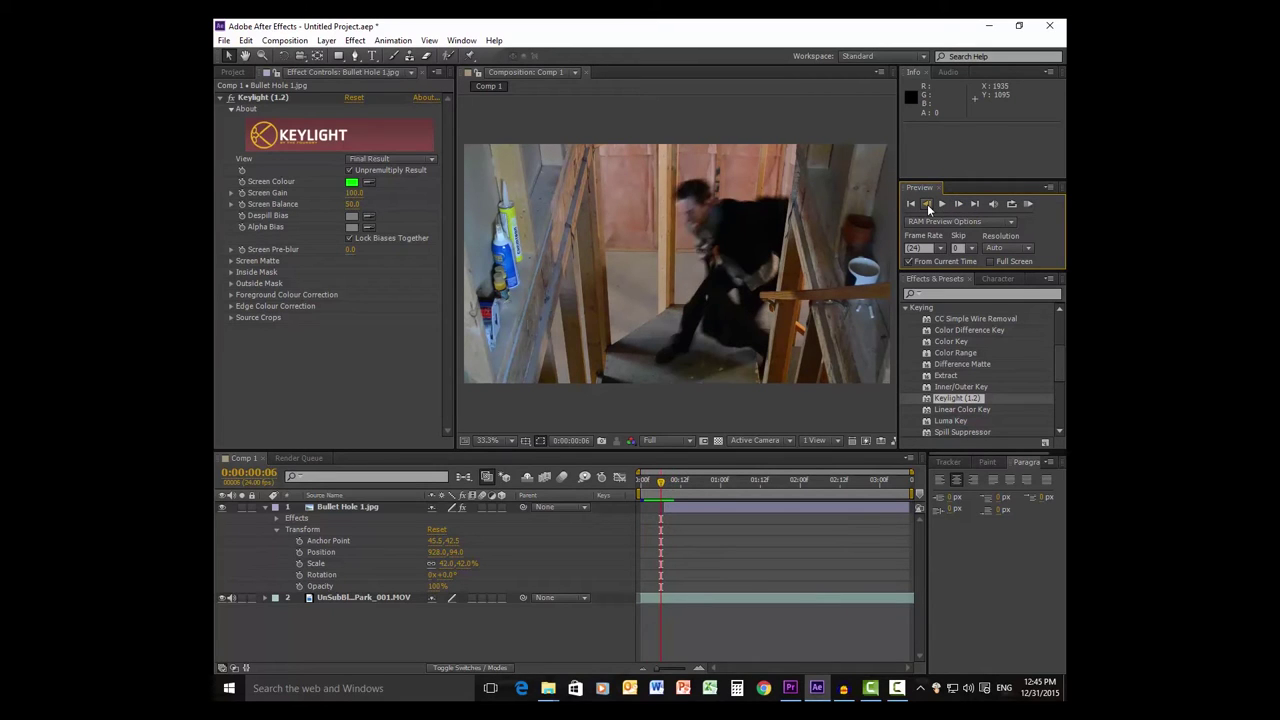
{"action": "left_click", "coordinate": [957, 205]}
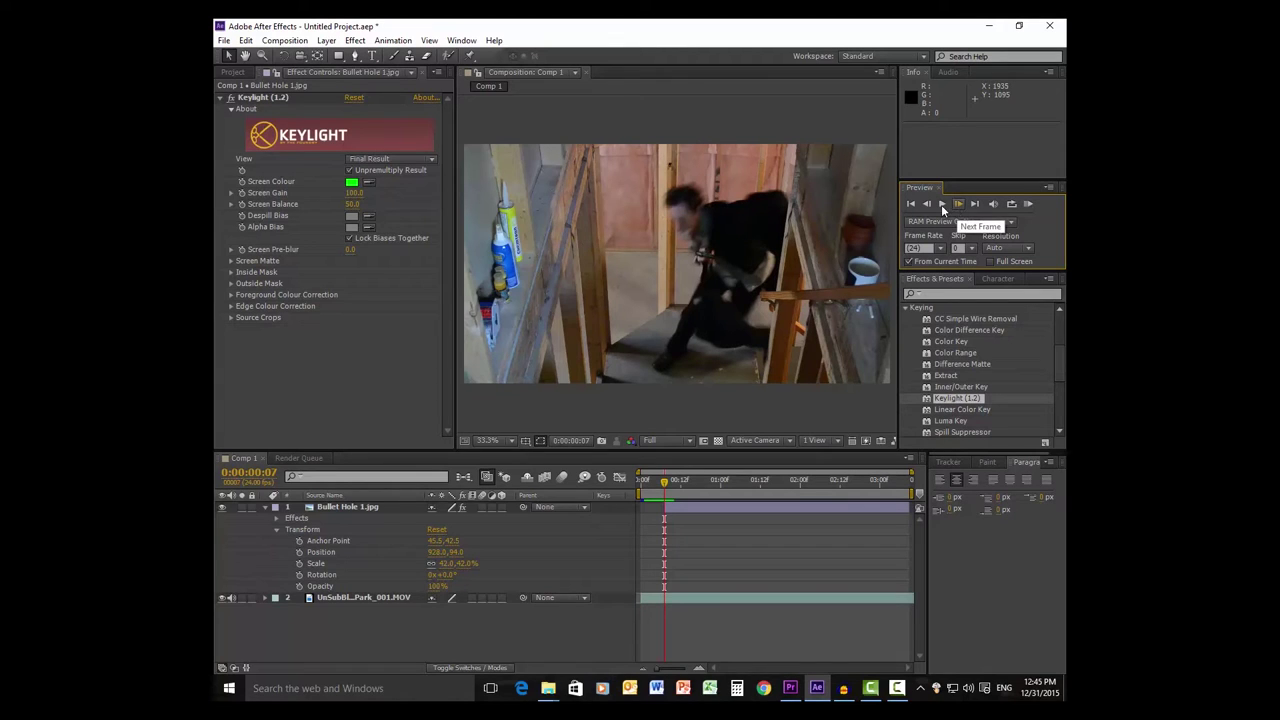
{"action": "left_click", "coordinate": [233, 72]}
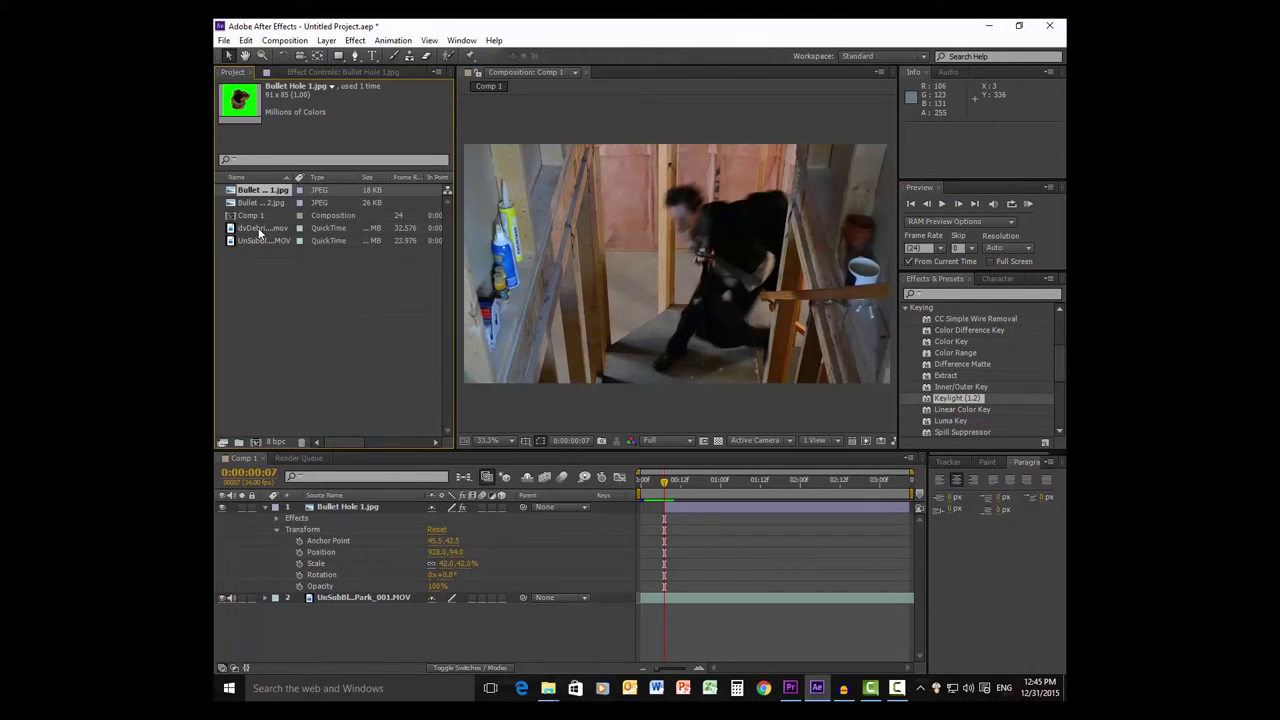
- Add dvDebrisblastSide03.mov as the top layer starting at frame 20, then shift it three frames earlier
{"action": "left_click_drag", "start_coordinate": [258, 228], "coordinate": [320, 508]}
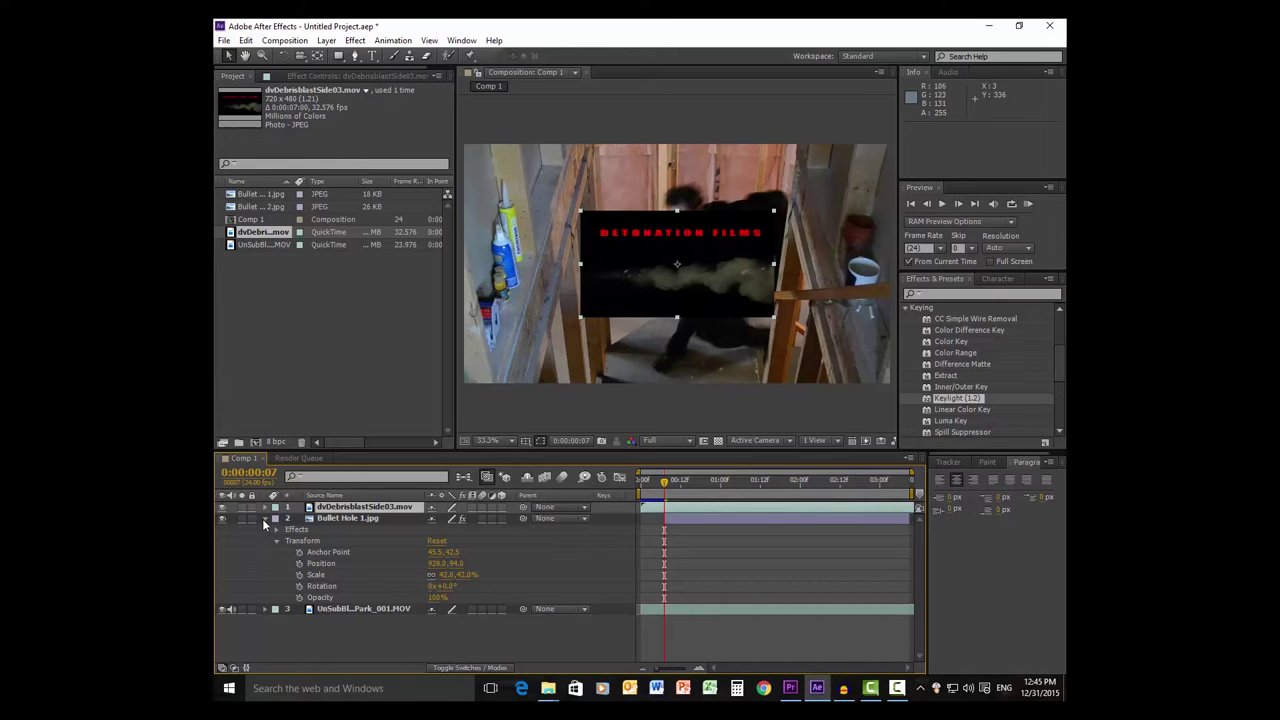
{"action": "left_click", "coordinate": [265, 519]}
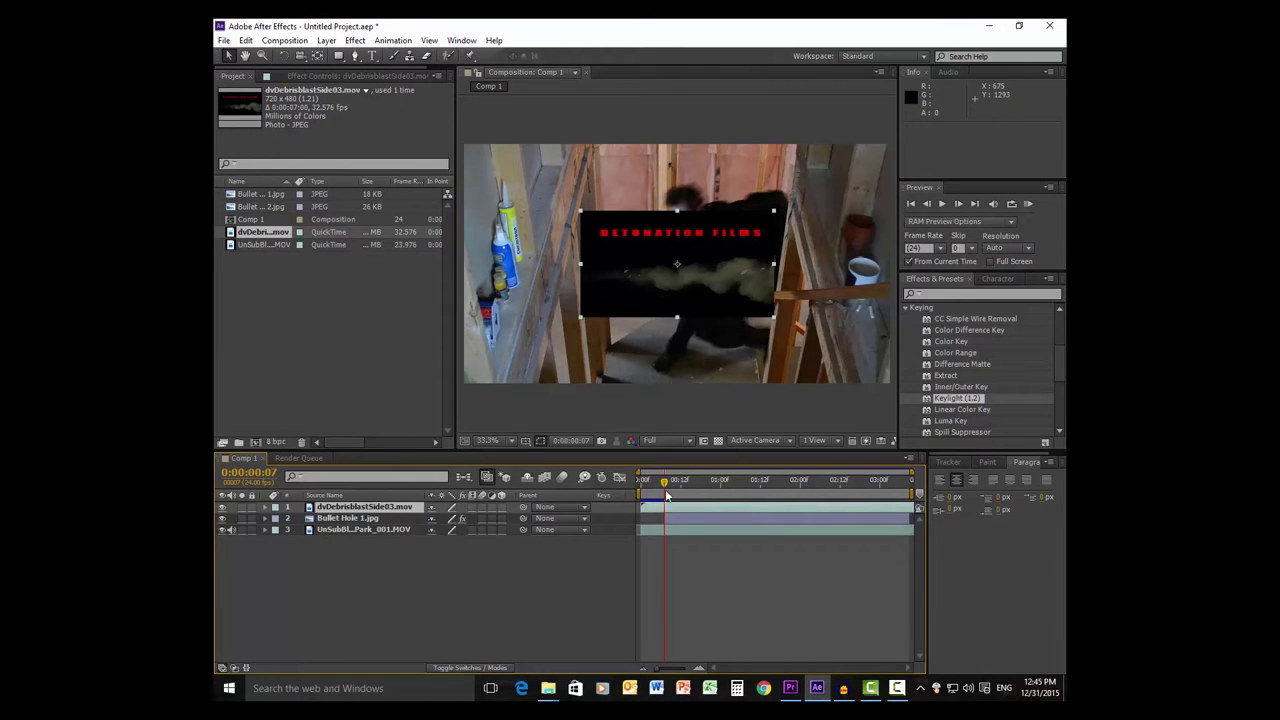
{"action": "left_click_drag", "start_coordinate": [664, 482], "coordinate": [709, 480]}
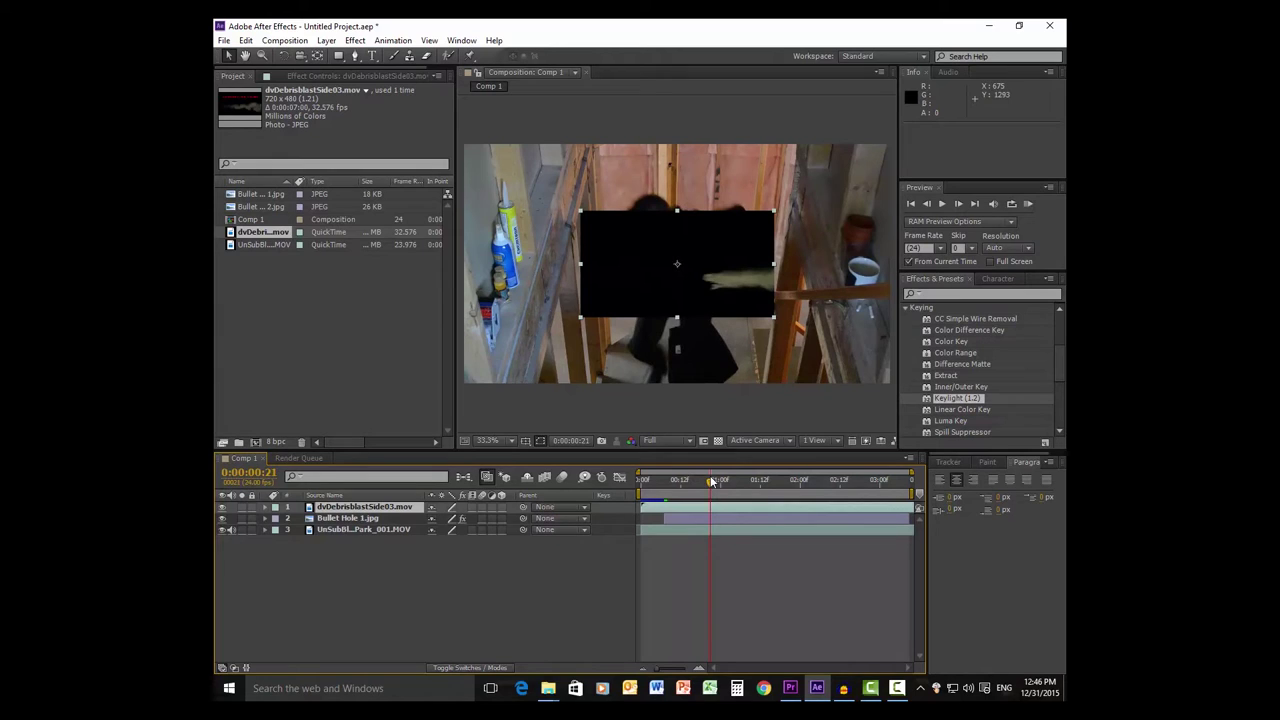
{"action": "left_click_drag", "start_coordinate": [709, 480], "coordinate": [706, 481]}
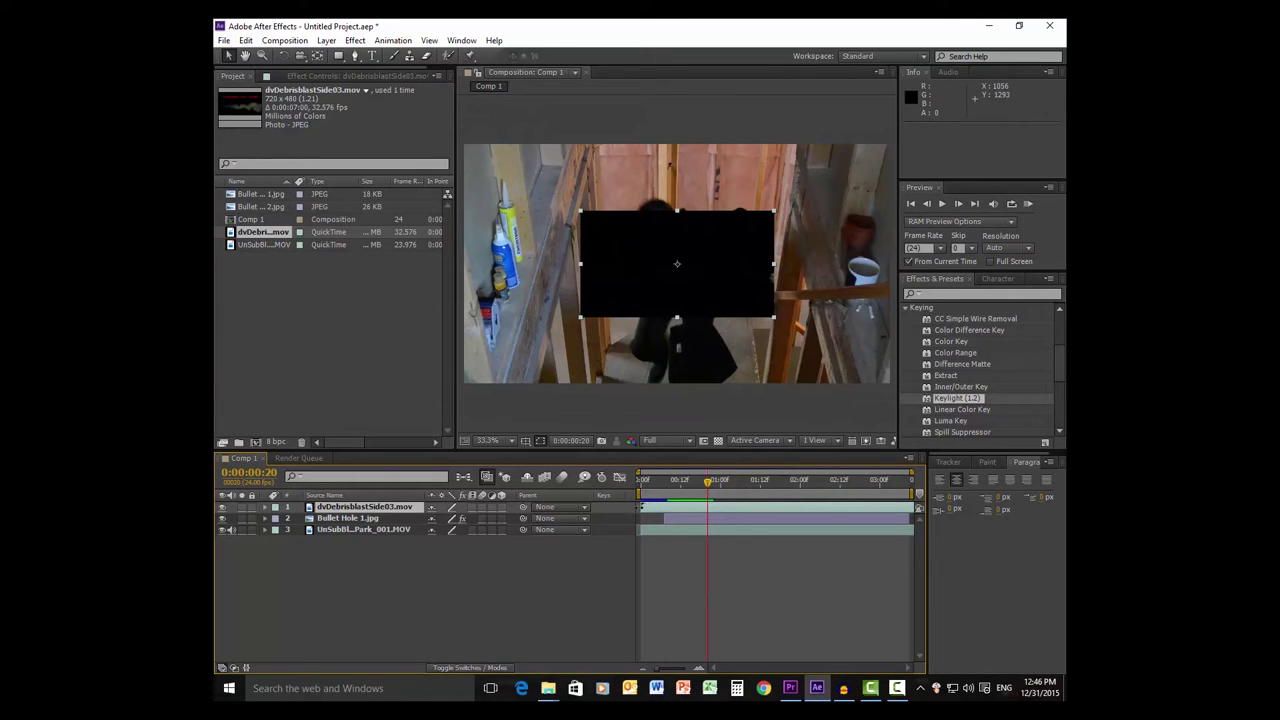
{"action": "left_click_drag", "start_coordinate": [644, 507], "coordinate": [663, 484]}
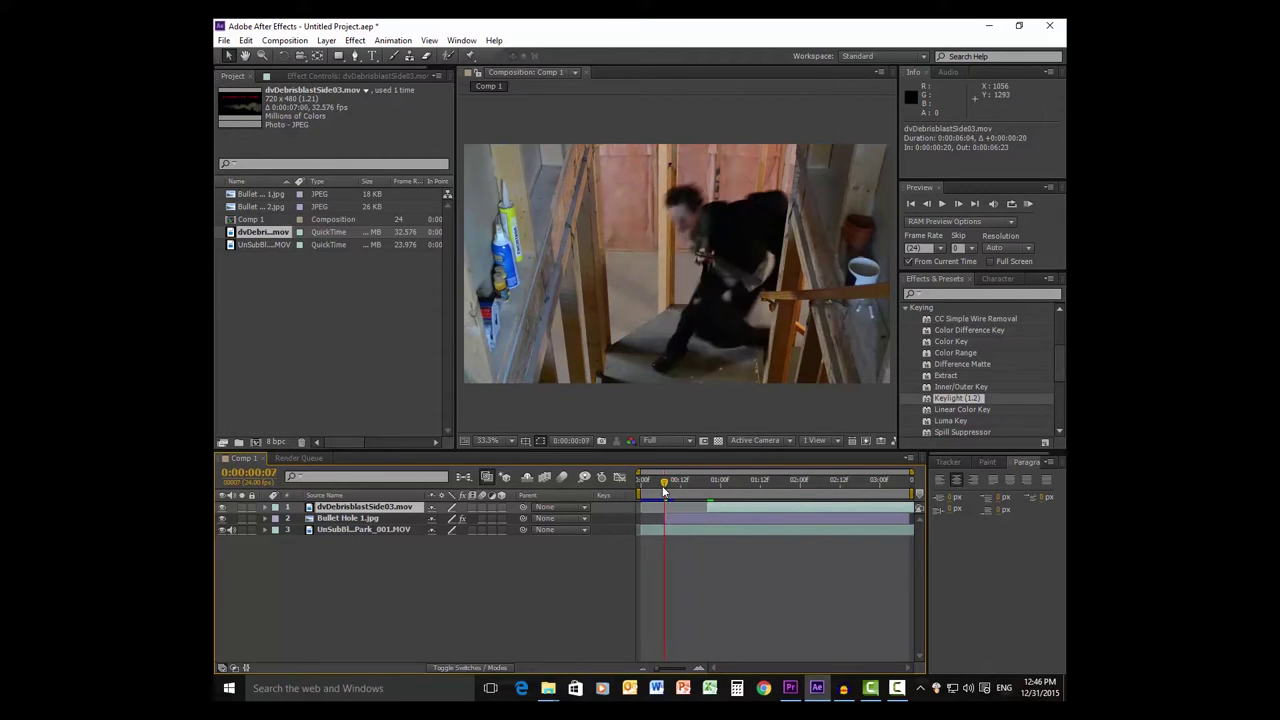
{"action": "left_click", "coordinate": [926, 204]}
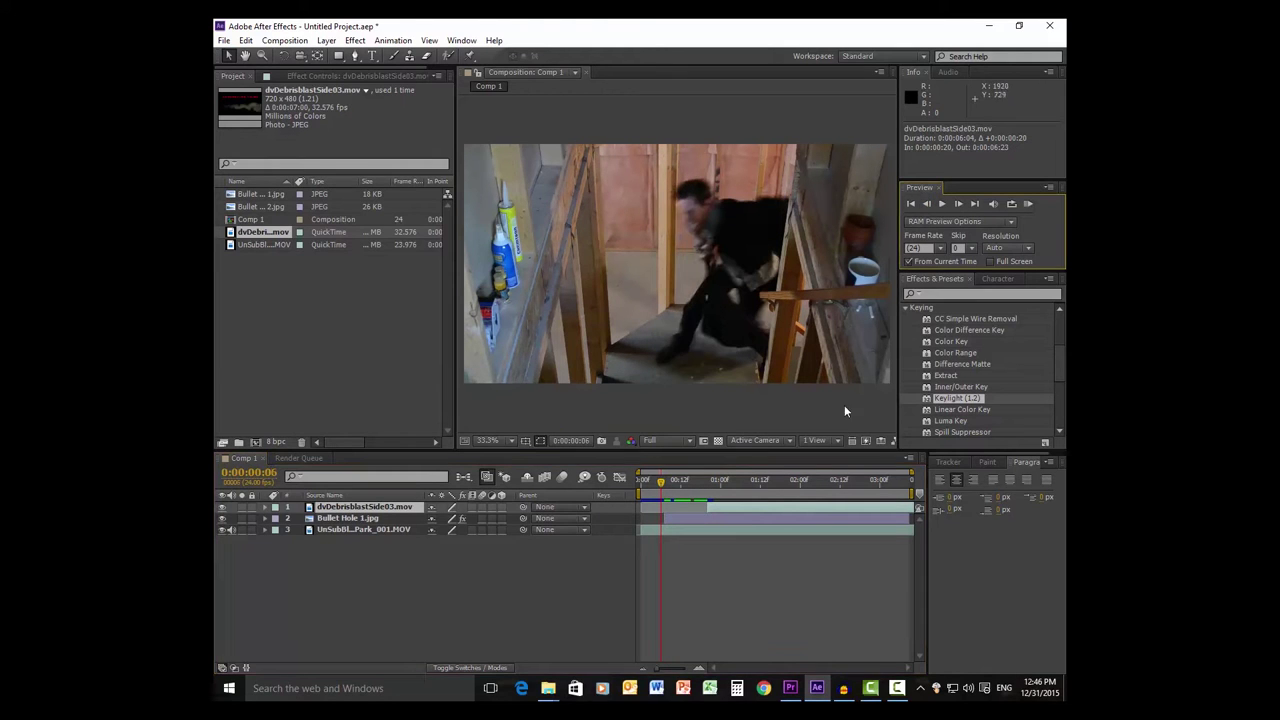
{"action": "left_click_drag", "start_coordinate": [730, 509], "coordinate": [684, 511]}
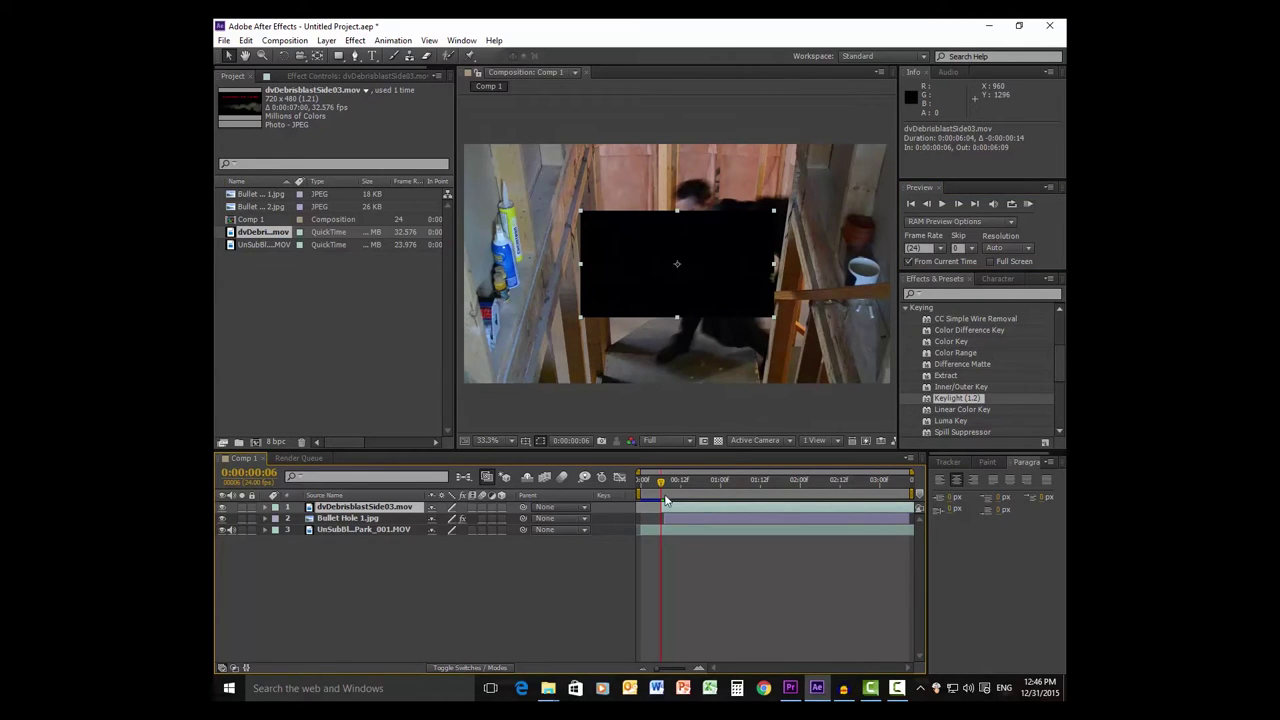
- Set the debris layer's Rotation to 0x-173°, Scale to 26% and Position to 1029, 133
{"action": "left_click", "coordinate": [267, 508]}
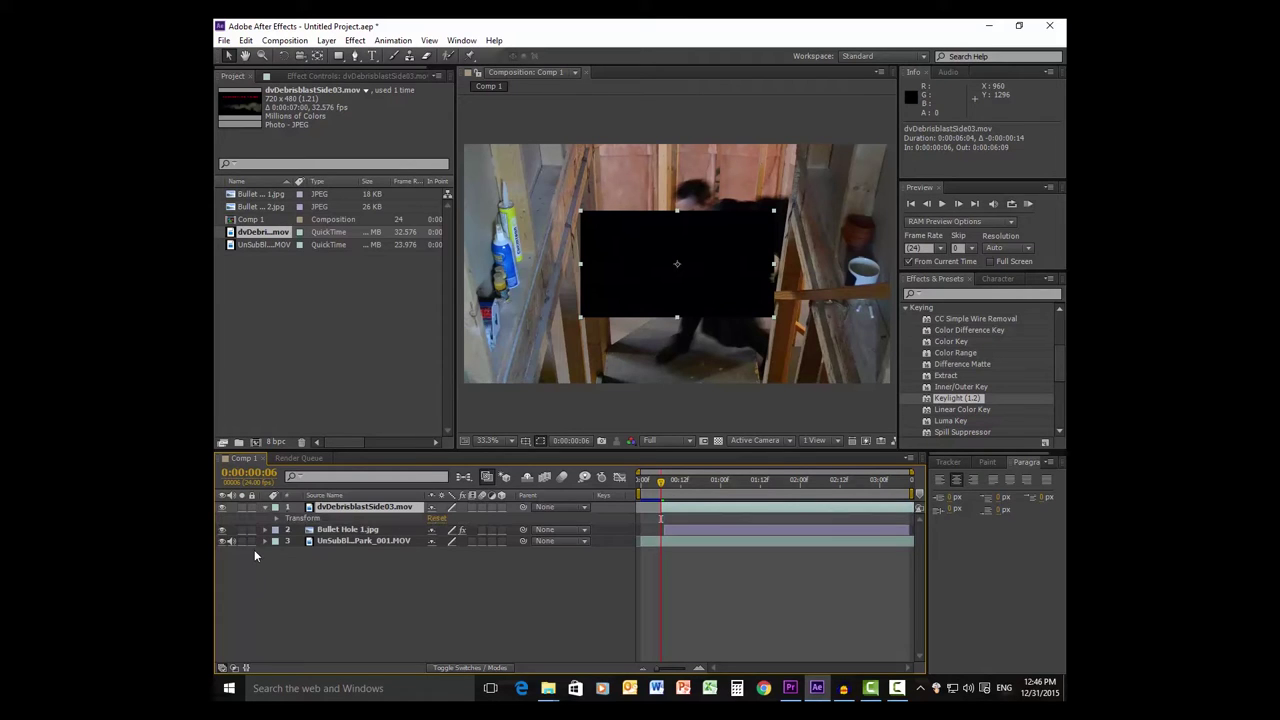
{"action": "left_click", "coordinate": [276, 518]}
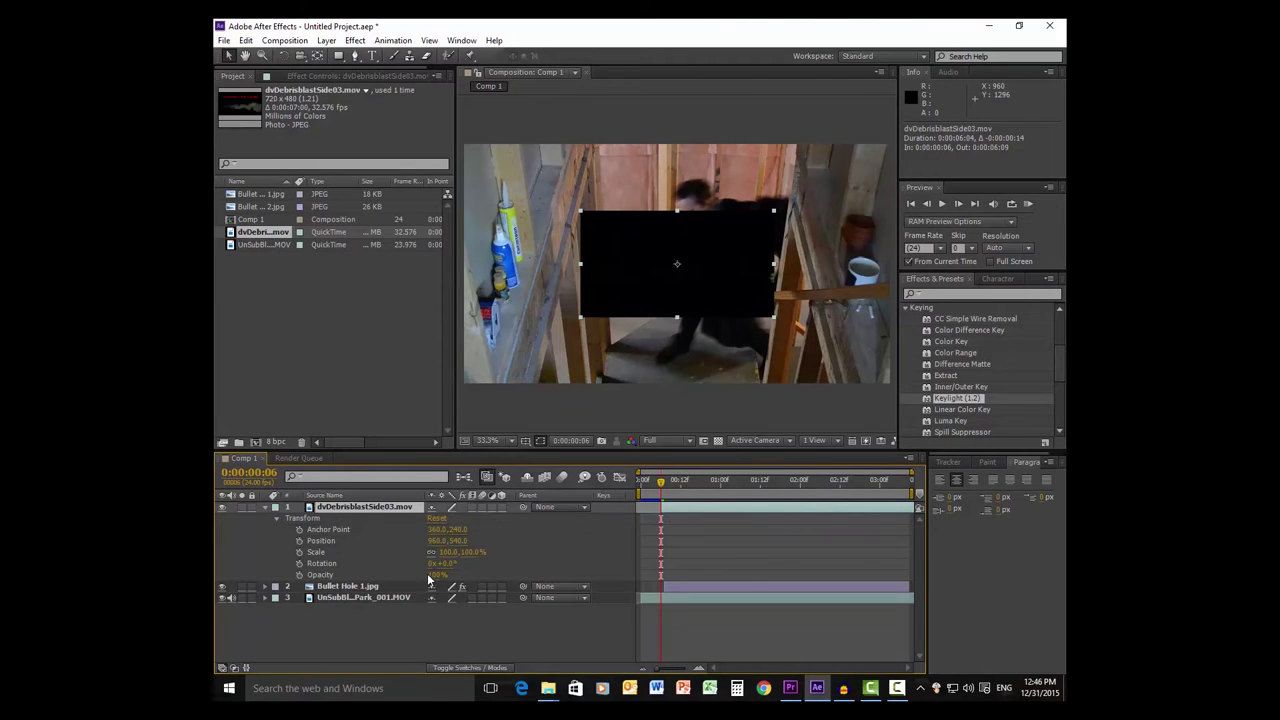
{"action": "left_click_drag", "start_coordinate": [452, 572], "coordinate": [336, 565]}
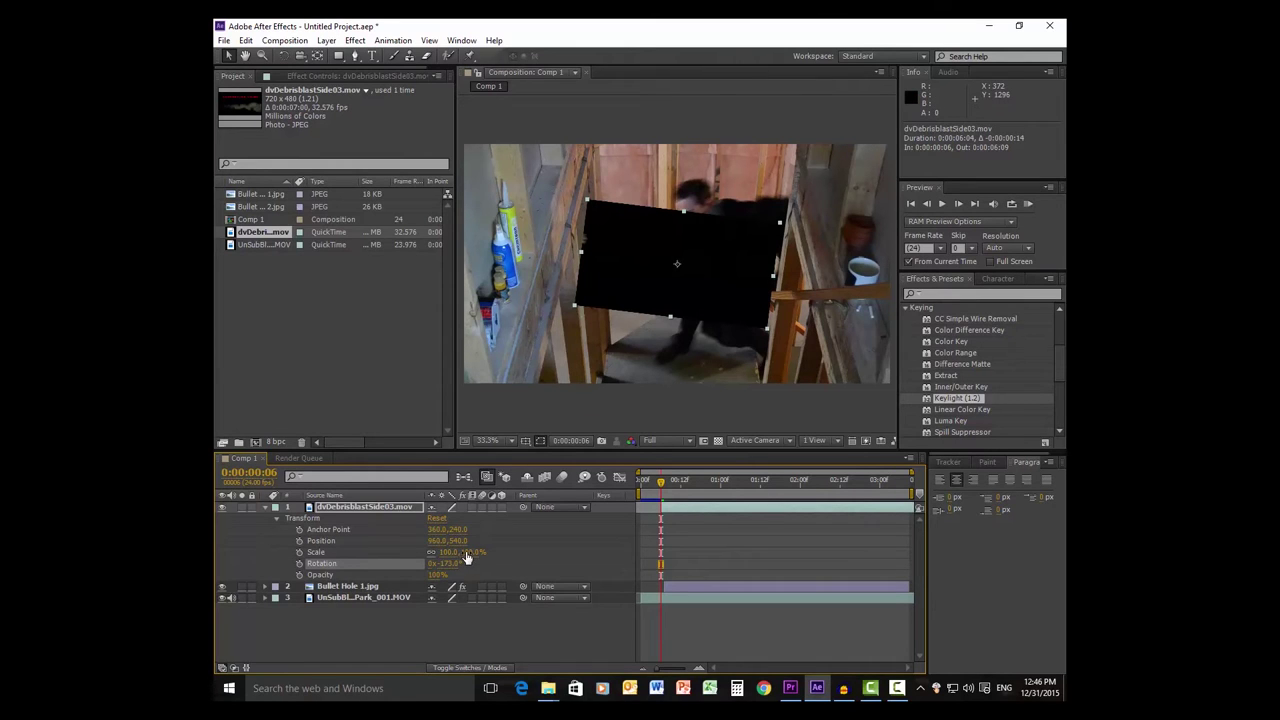
{"action": "left_click_drag", "start_coordinate": [462, 552], "coordinate": [420, 552]}
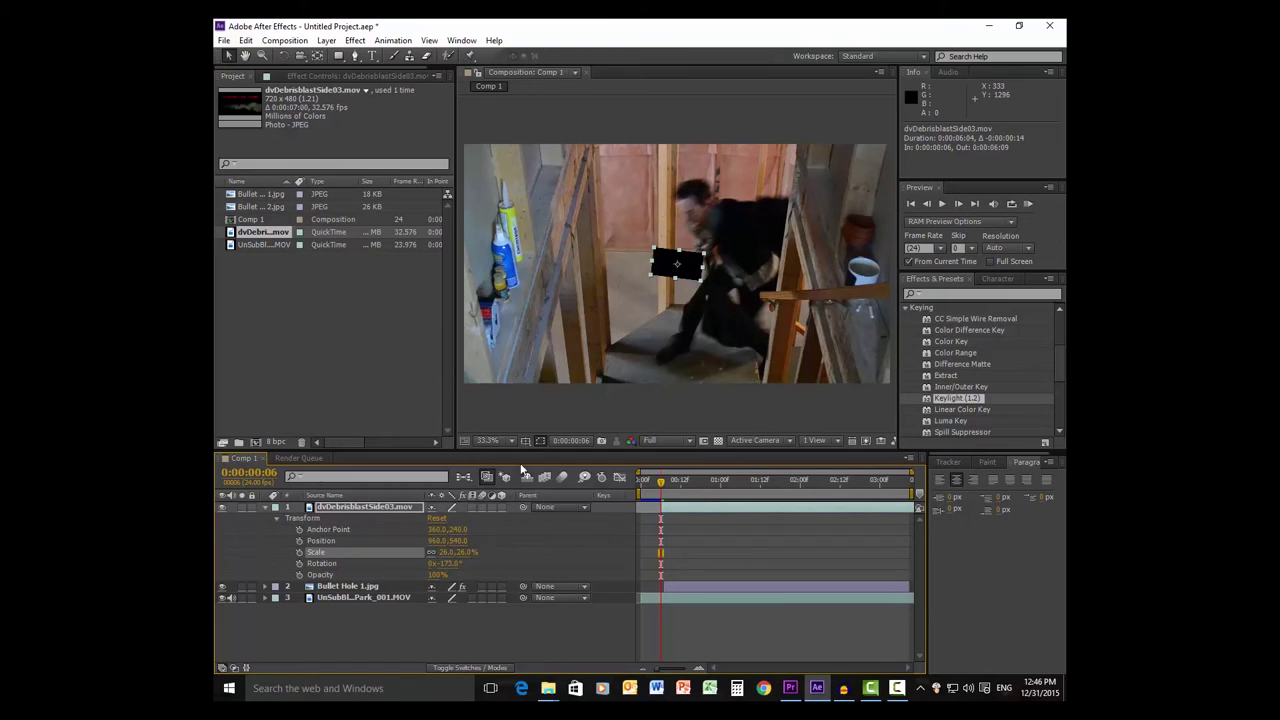
{"action": "left_click_drag", "start_coordinate": [437, 541], "coordinate": [484, 552]}
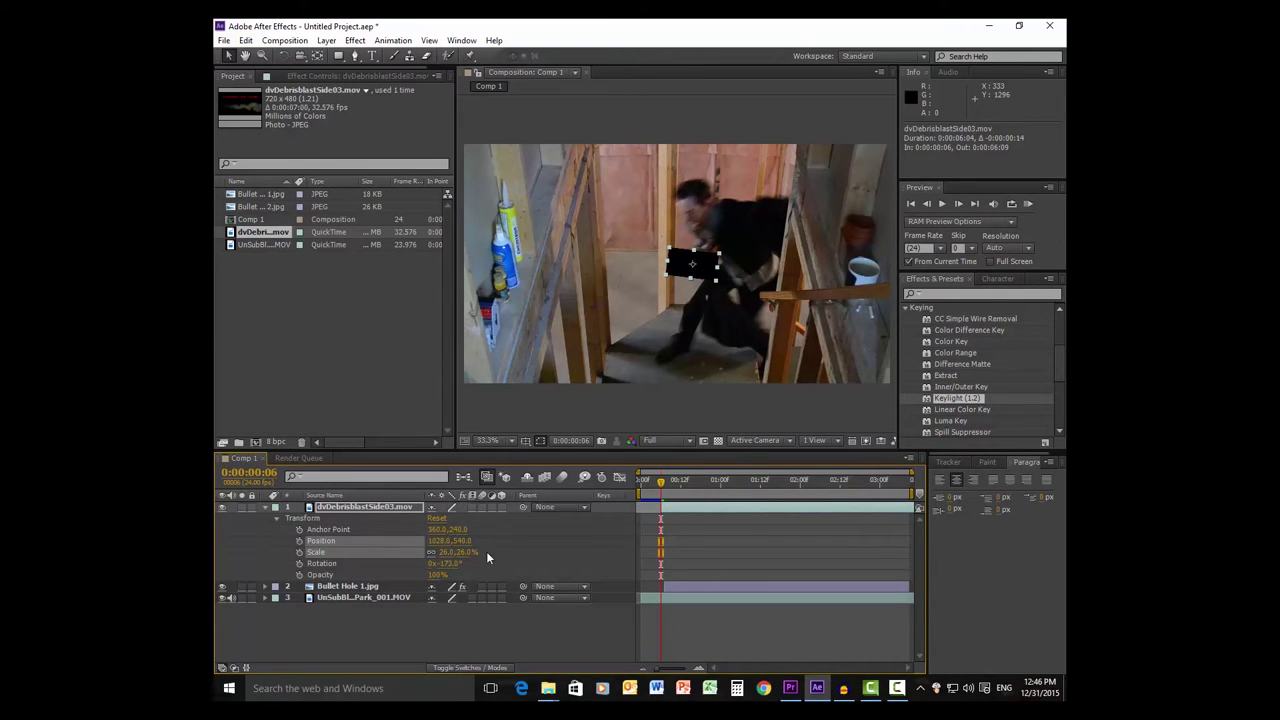
{"action": "left_click_drag", "start_coordinate": [462, 541], "coordinate": [380, 545]}
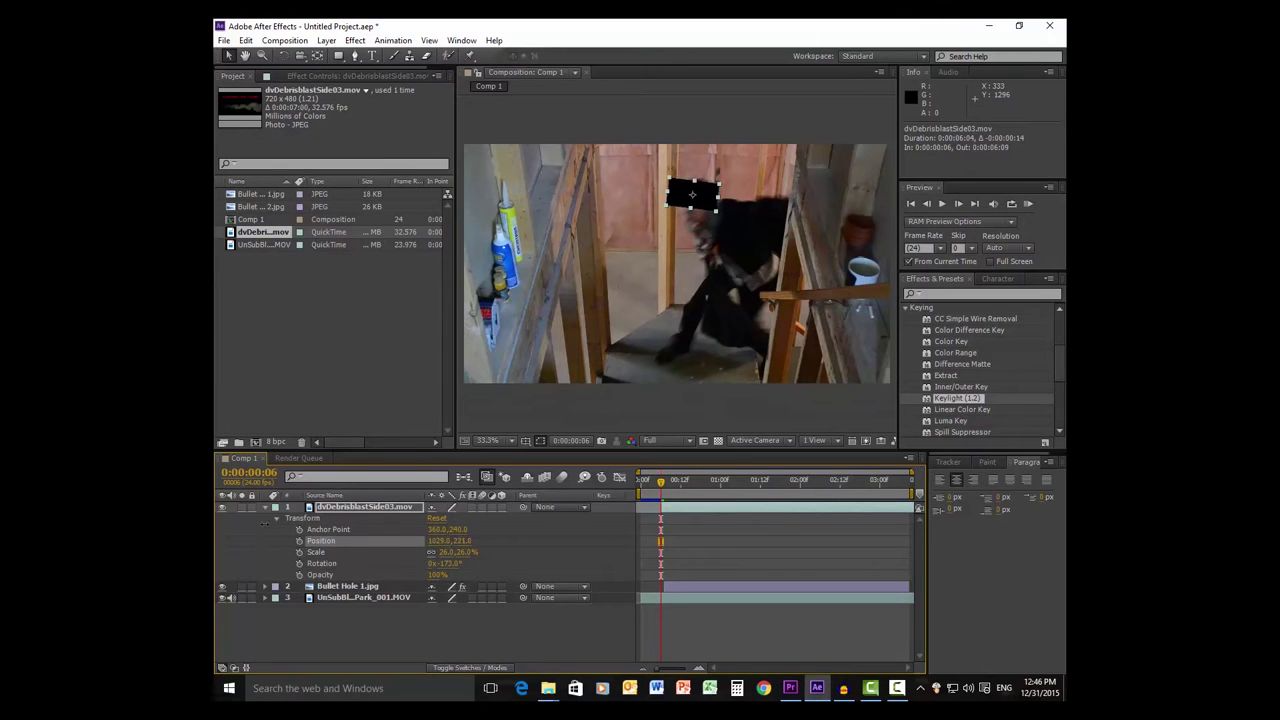
{"action": "left_click_drag", "start_coordinate": [263, 521], "coordinate": [216, 540]}
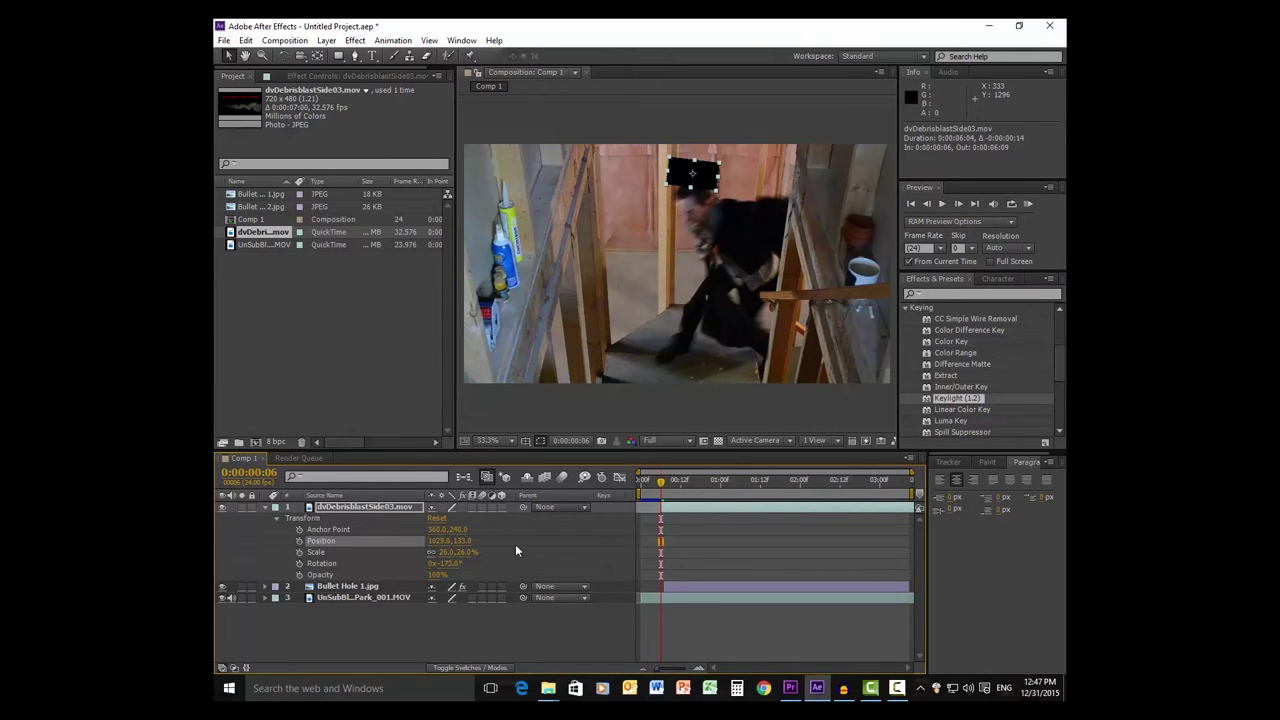
{"action": "mouse_move", "coordinate": [662, 484]}
{"action": "left_mouse_down"}
{"action": "mouse_move", "coordinate": [726, 490]}
{"action": "mouse_move", "coordinate": [666, 491]}
{"action": "left_mouse_up"}
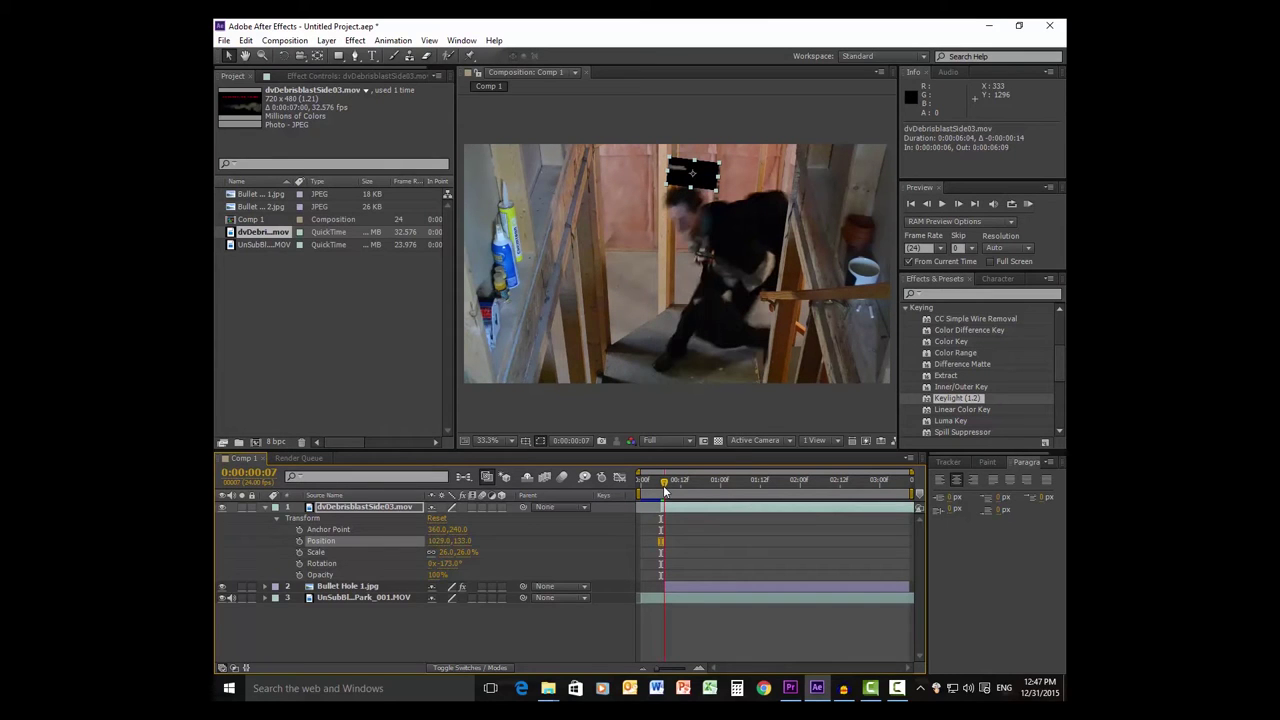
{"action": "left_click", "coordinate": [264, 507]}
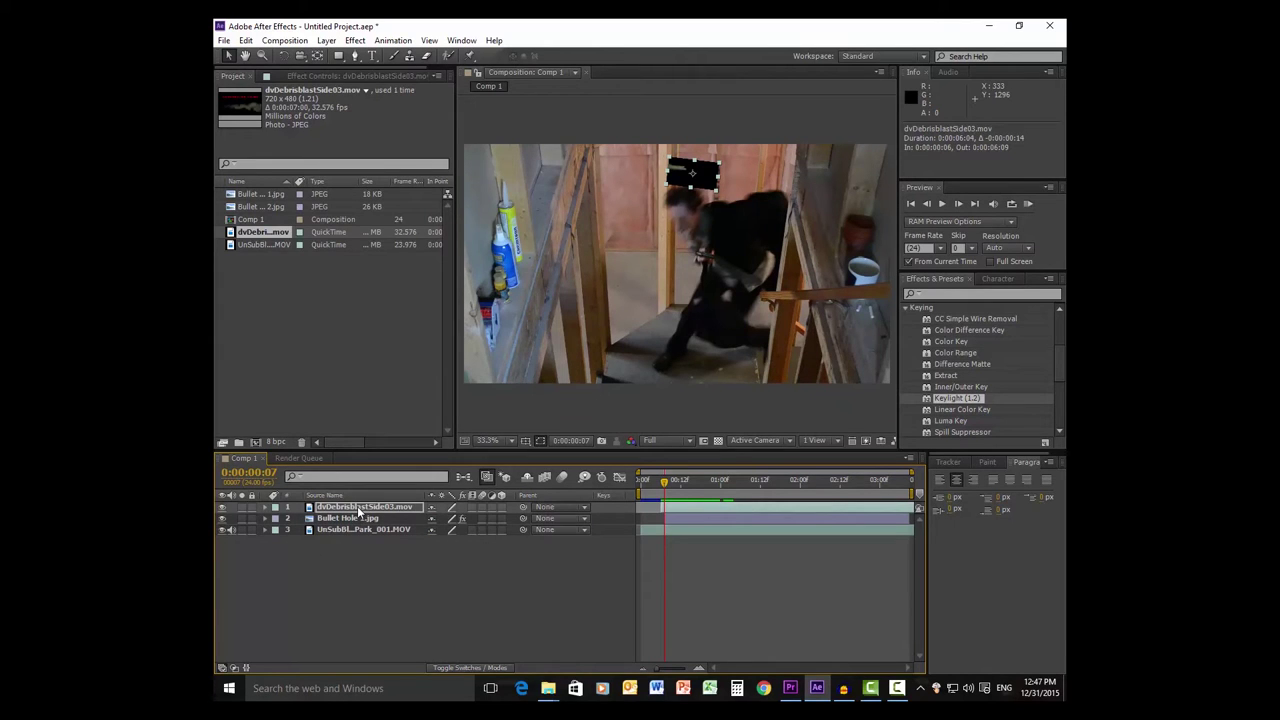
- Set the debris layer's blending mode to Screen
{"action": "right_click", "coordinate": [357, 506]}
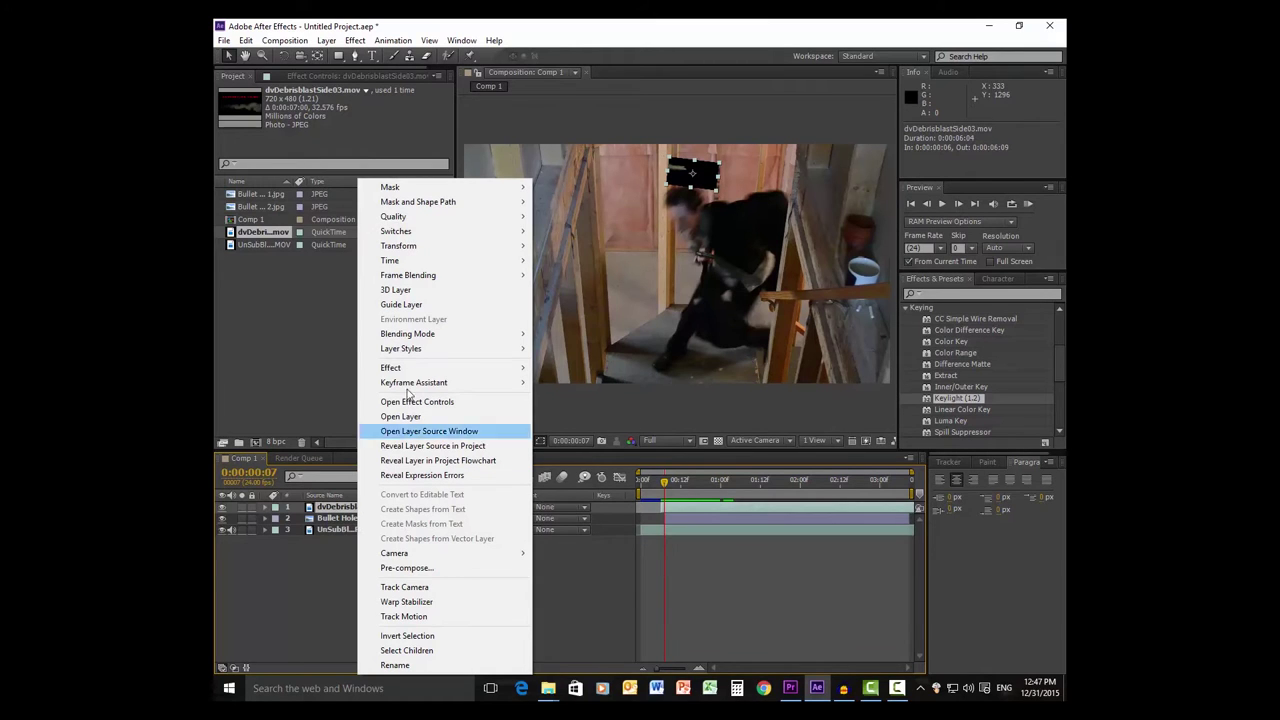
{"action": "mouse_move", "coordinate": [415, 340]}
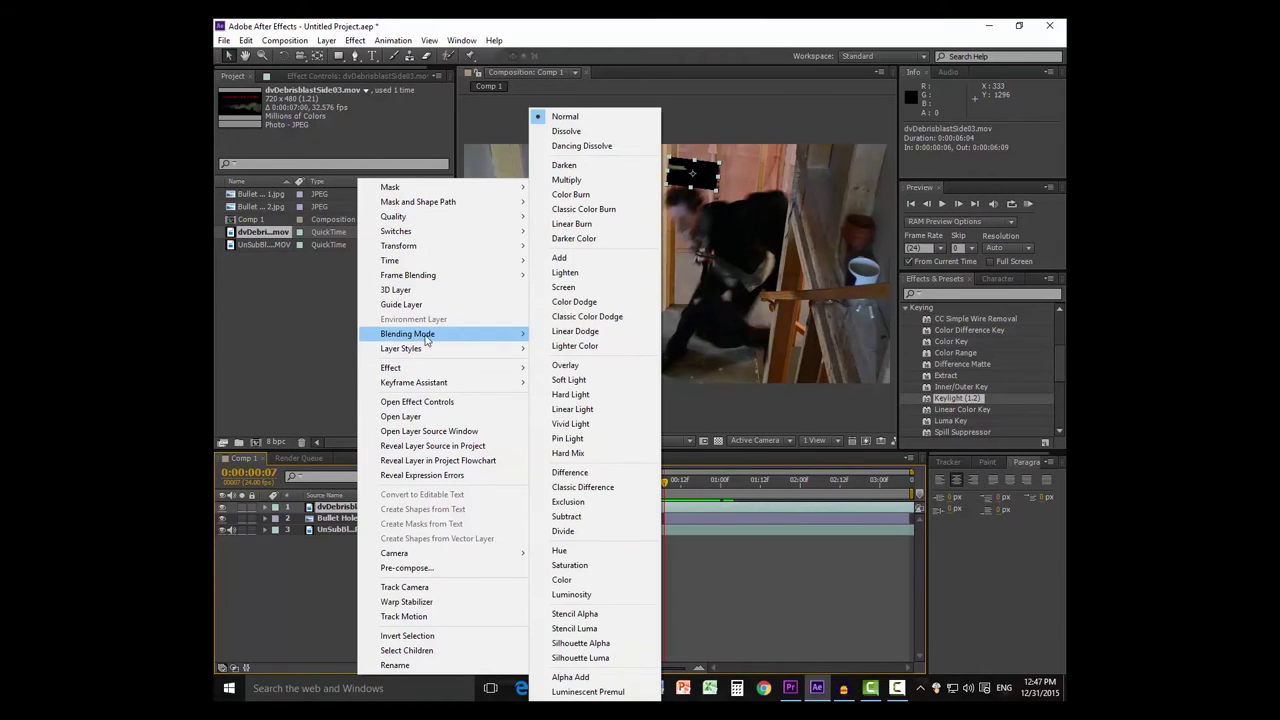
{"action": "left_click", "coordinate": [563, 287]}
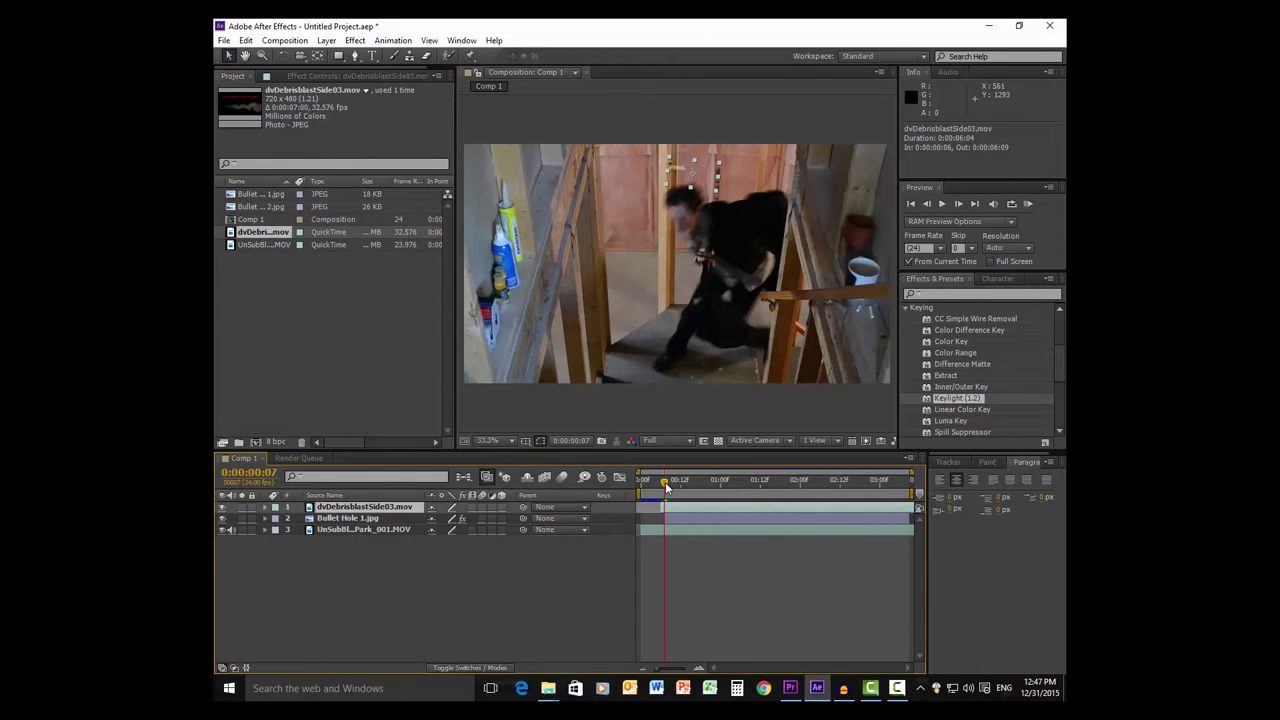
- Step back and forth through the frames to review the screened debris blast over the stairway
{"action": "mouse_move", "coordinate": [665, 482]}
{"action": "left_mouse_down"}
{"action": "mouse_move", "coordinate": [680, 488]}
{"action": "mouse_move", "coordinate": [660, 488]}
{"action": "left_mouse_up"}
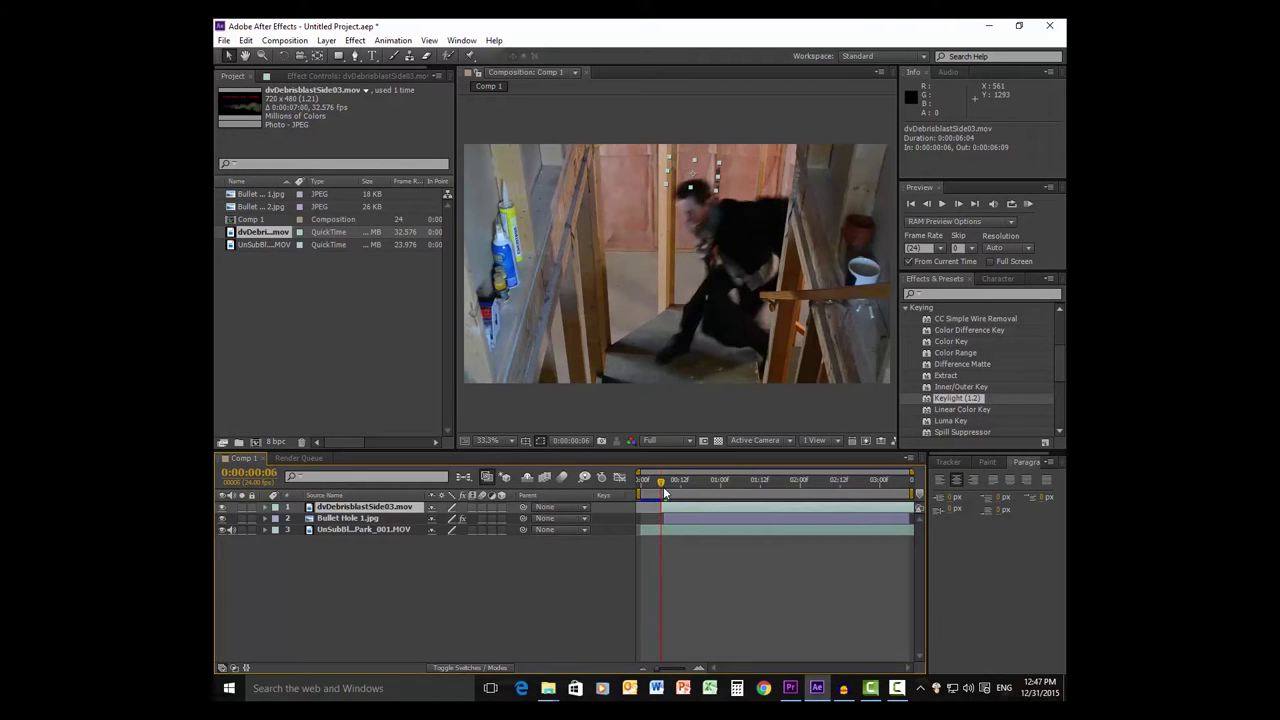
{"action": "left_click", "coordinate": [928, 203]}
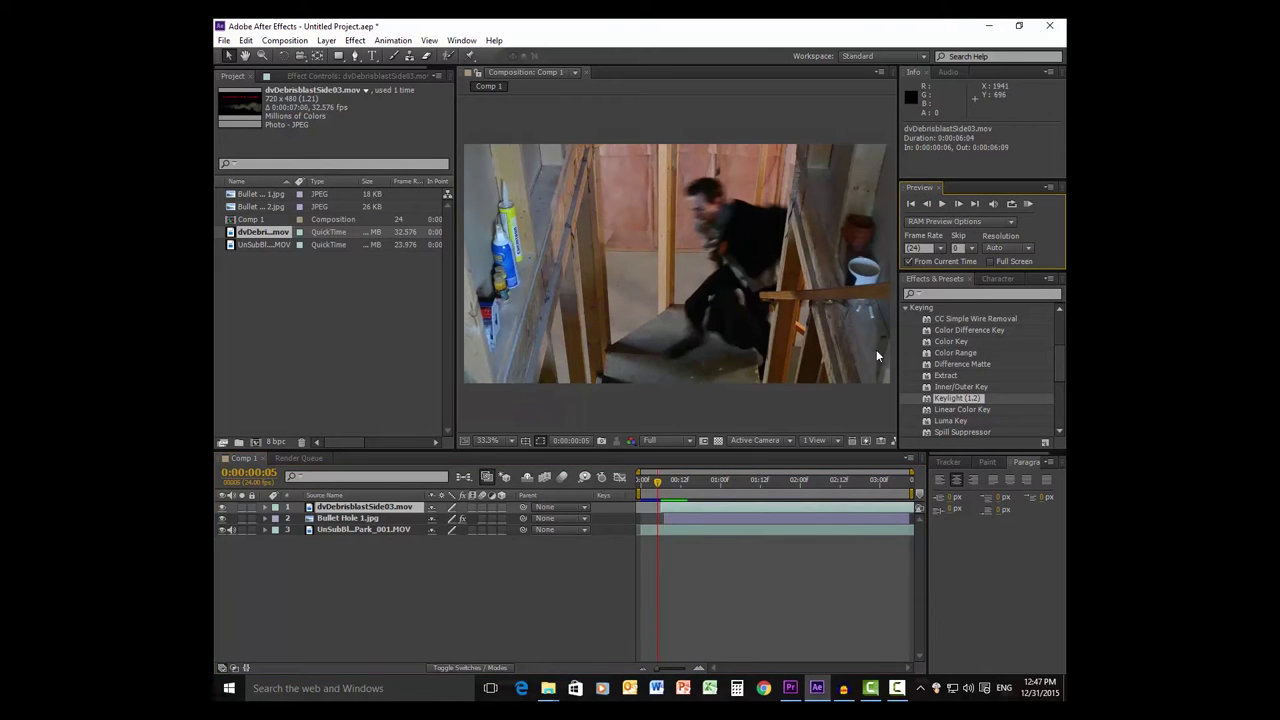
{"action": "left_click", "coordinate": [707, 512]}
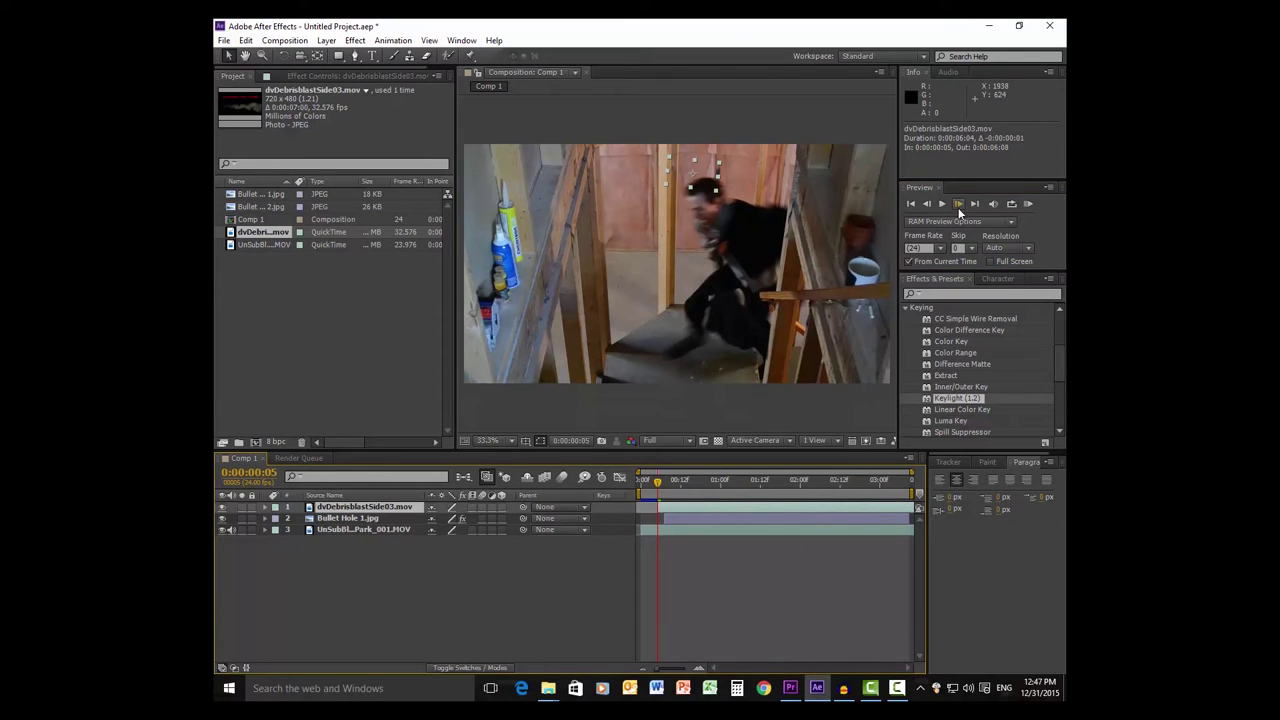
{"action": "left_click", "coordinate": [957, 204]}
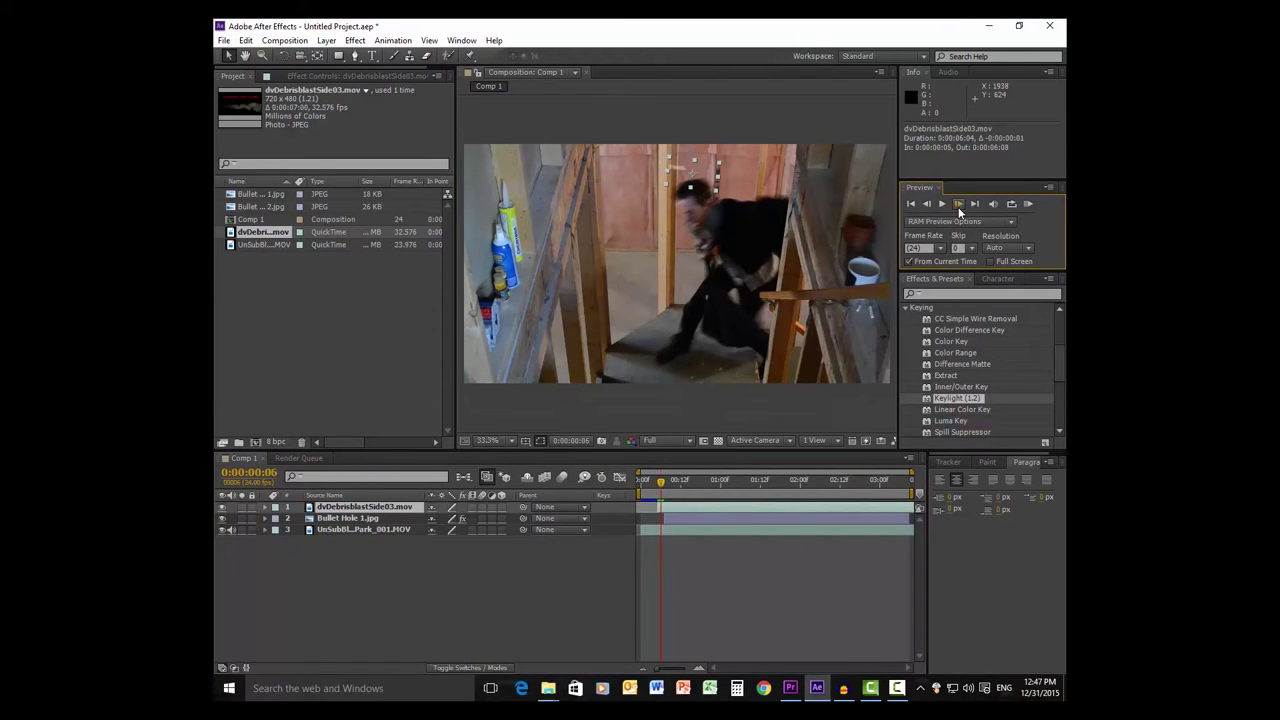
{"action": "left_click", "coordinate": [958, 204]}
{"action": "left_click", "coordinate": [958, 204]}
{"action": "left_click", "coordinate": [958, 204]}
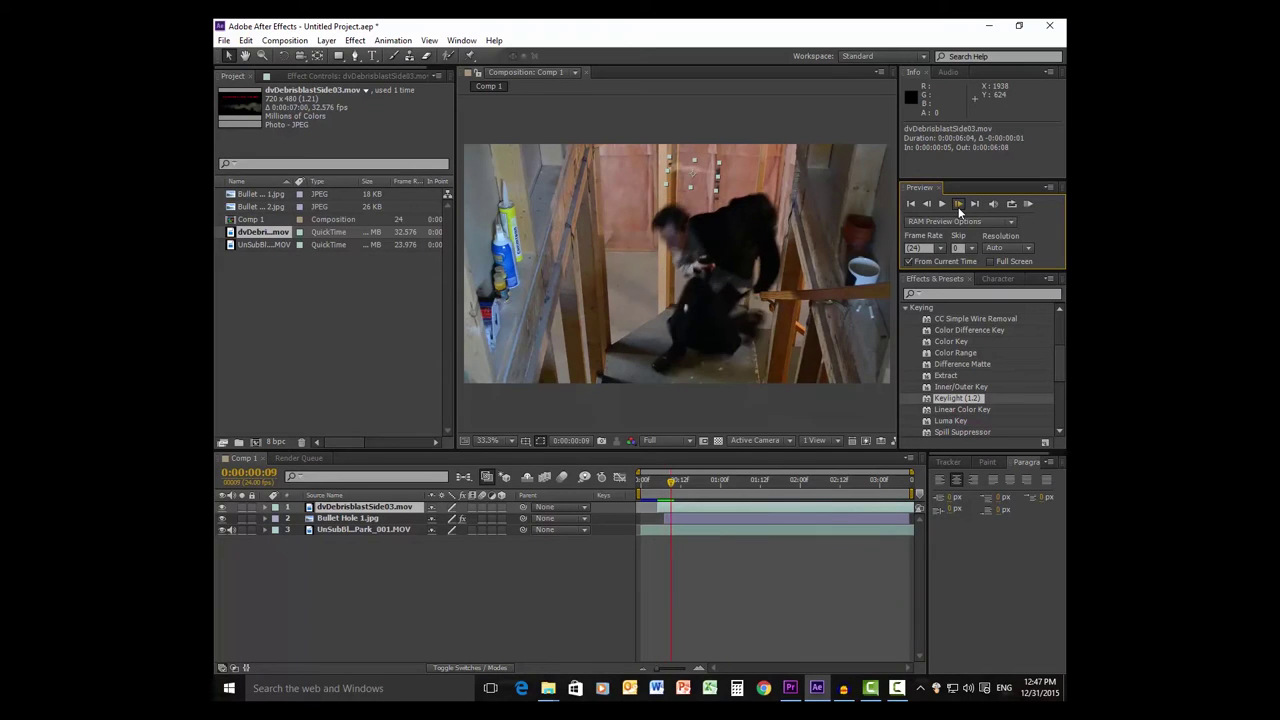
{"action": "left_click", "coordinate": [958, 204]}
{"action": "left_click", "coordinate": [958, 204]}
{"action": "left_click", "coordinate": [958, 204]}
{"action": "left_click", "coordinate": [958, 204]}
{"action": "left_click", "coordinate": [958, 204]}
{"action": "left_click", "coordinate": [958, 204]}
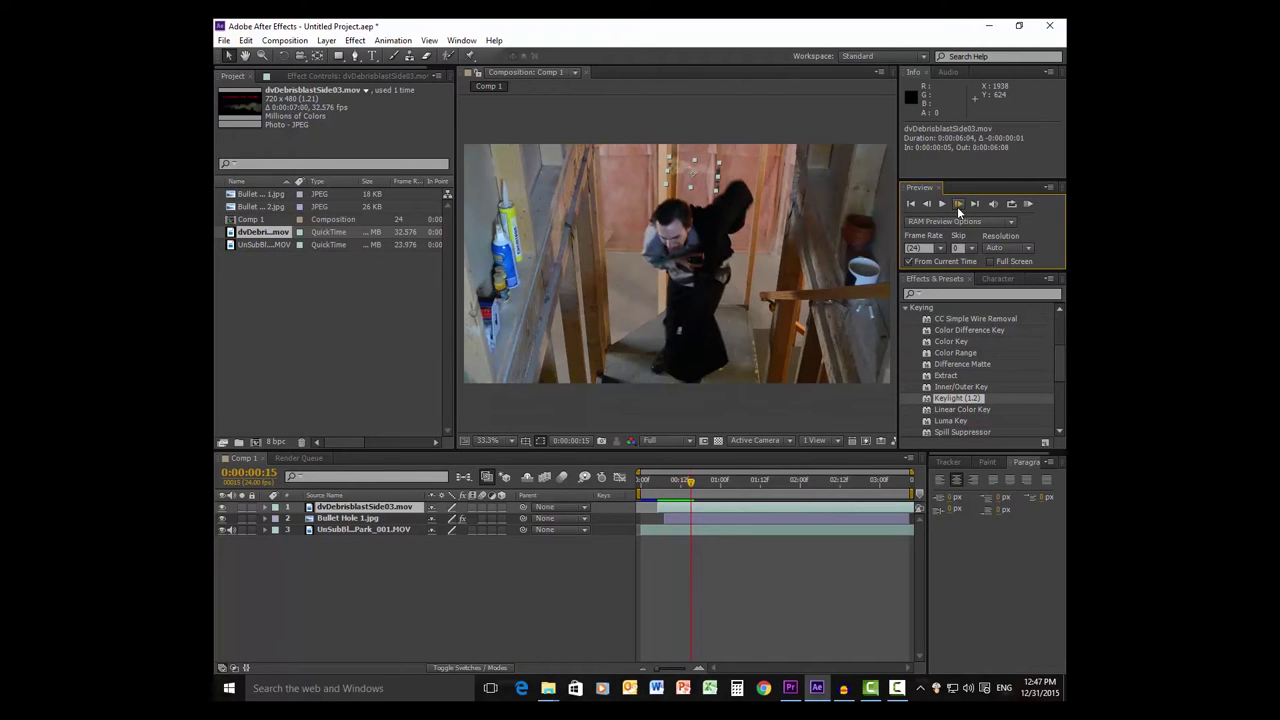
{"action": "left_click", "coordinate": [926, 204]}
{"action": "left_click", "coordinate": [926, 204]}
{"action": "left_click", "coordinate": [926, 204]}
{"action": "left_click", "coordinate": [926, 204]}
{"action": "left_click", "coordinate": [926, 204]}
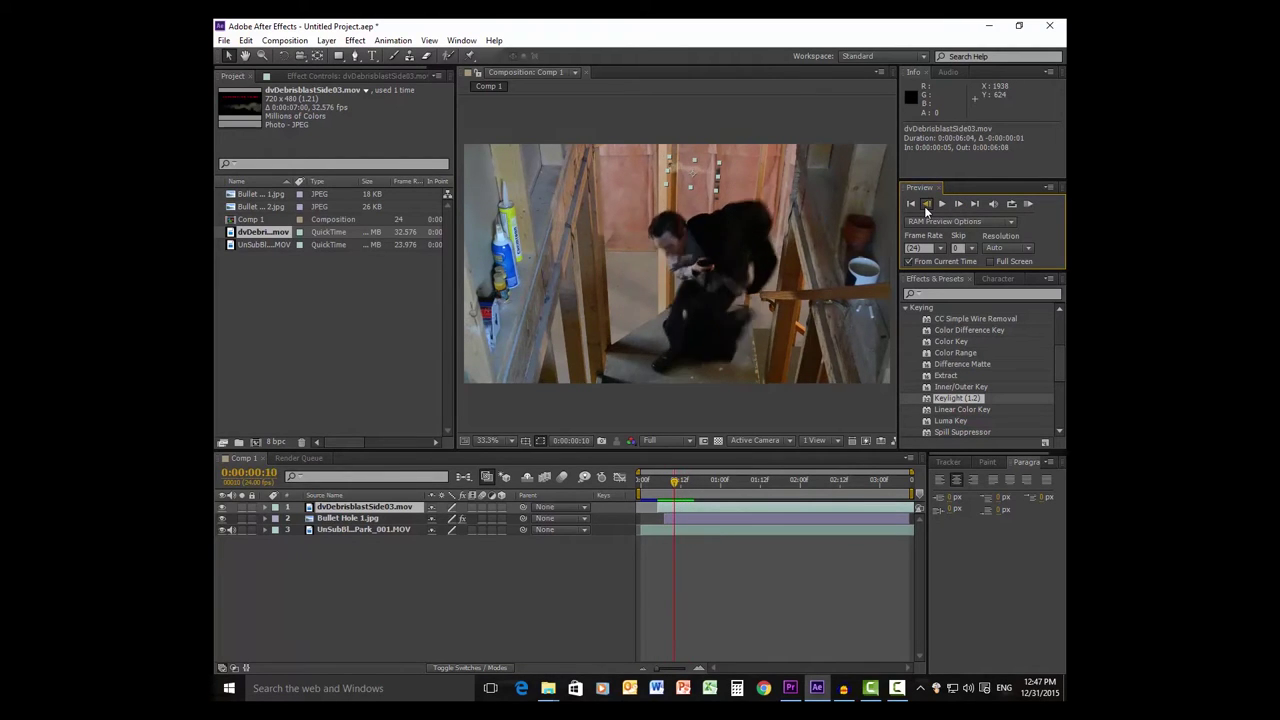
{"action": "left_click", "coordinate": [926, 204]}
{"action": "left_click", "coordinate": [926, 204]}
{"action": "left_click", "coordinate": [926, 204]}
{"action": "left_click", "coordinate": [926, 204]}
{"action": "left_click", "coordinate": [926, 204]}
{"action": "left_click", "coordinate": [958, 204]}
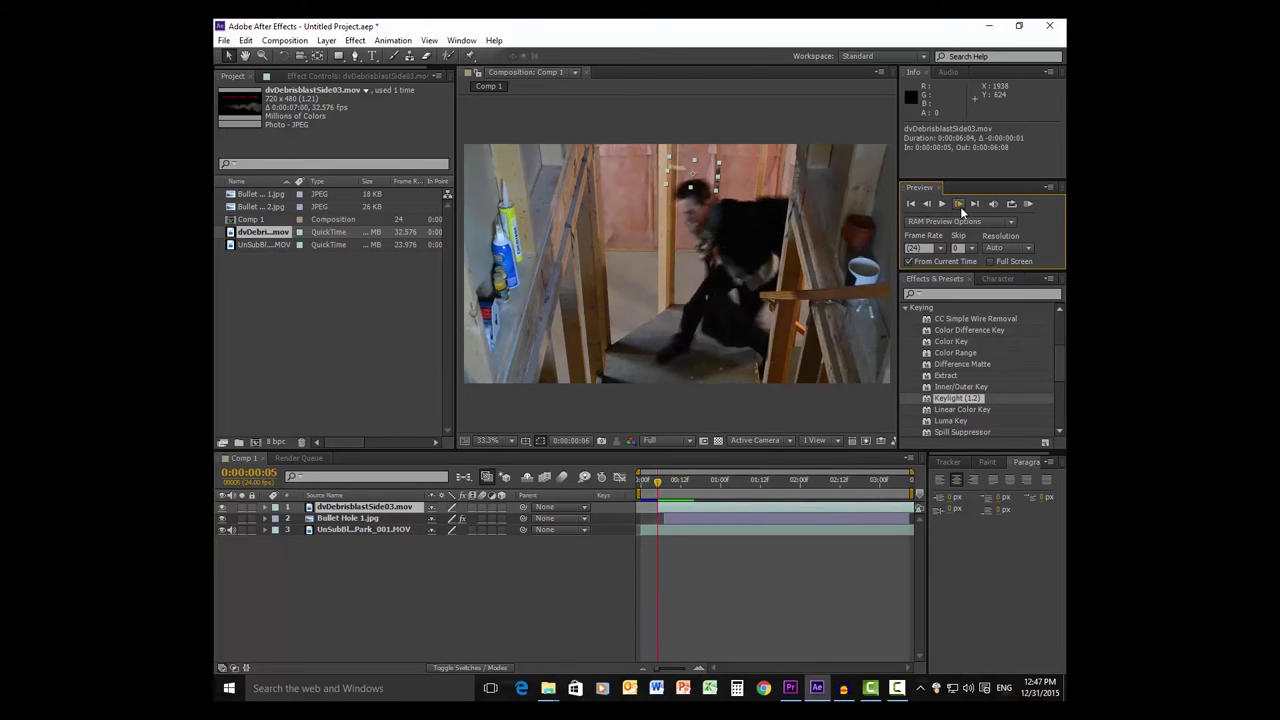
{"action": "left_click", "coordinate": [958, 204]}
{"action": "left_click", "coordinate": [958, 204]}
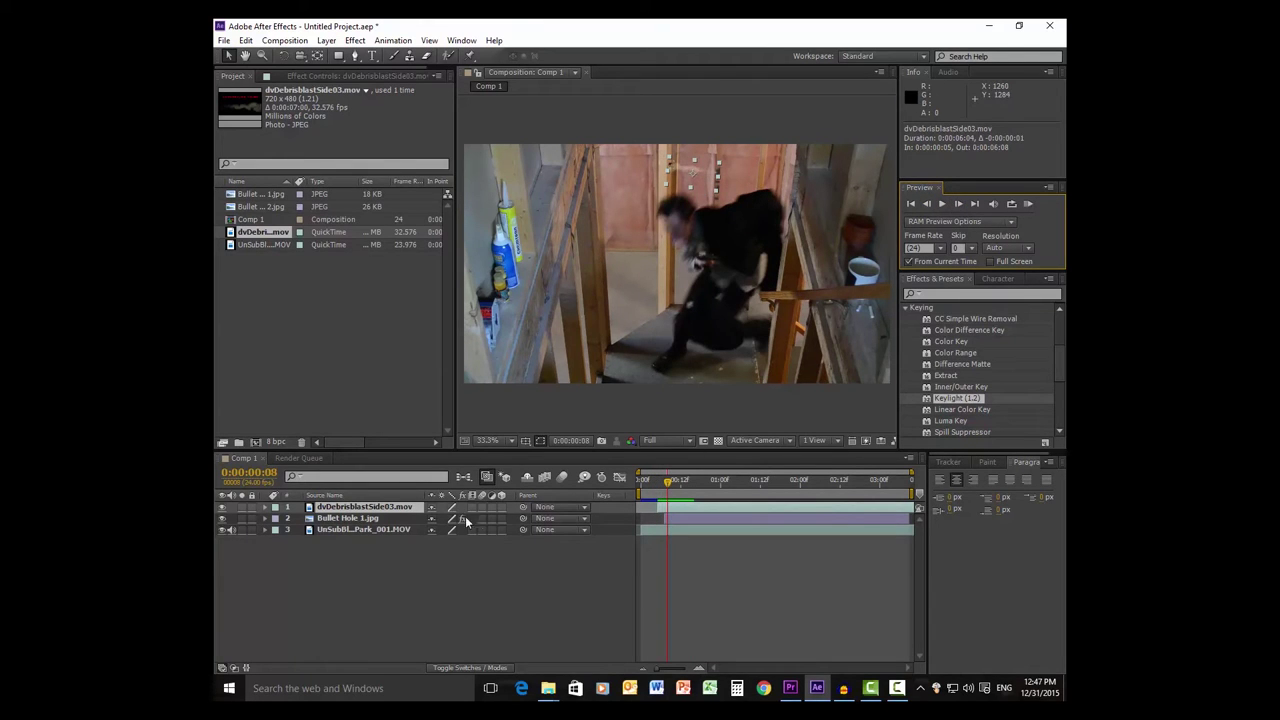
{"action": "left_click", "coordinate": [266, 507]}
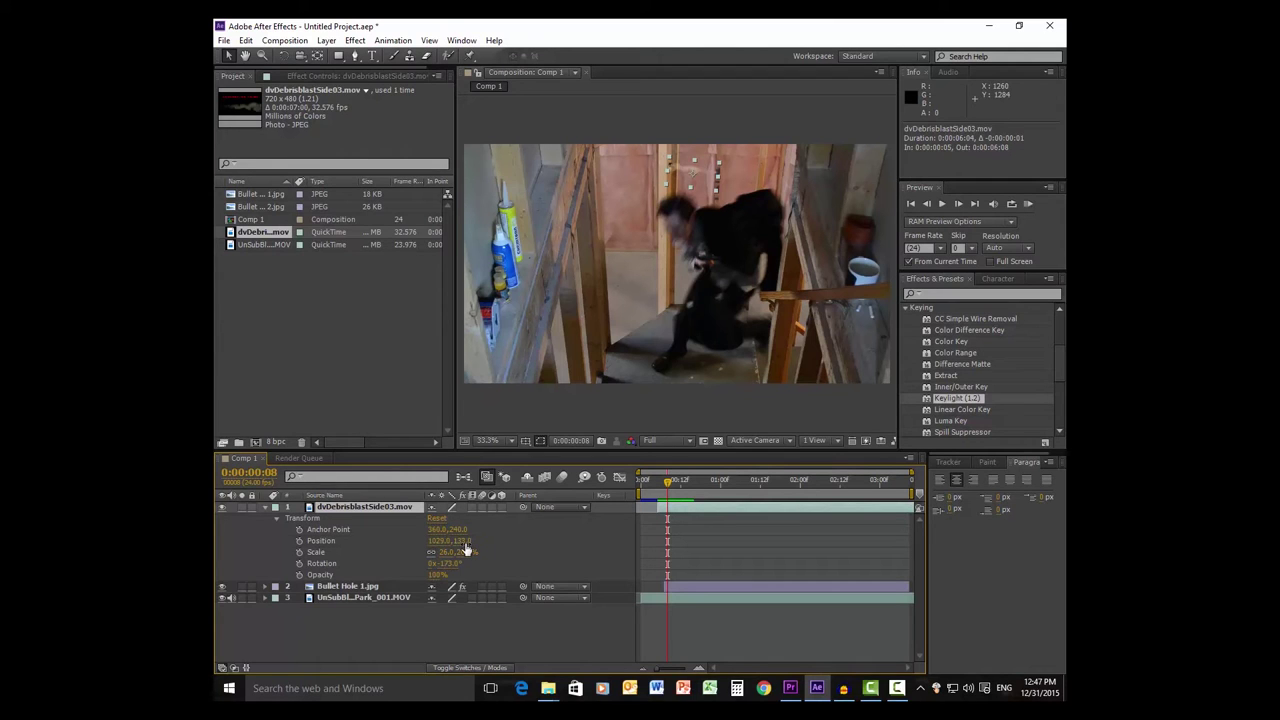
- Raise the debris layer's Position Y to 122.0 and scrub the timeline to review it
{"action": "left_click_drag", "start_coordinate": [455, 540], "coordinate": [456, 540]}
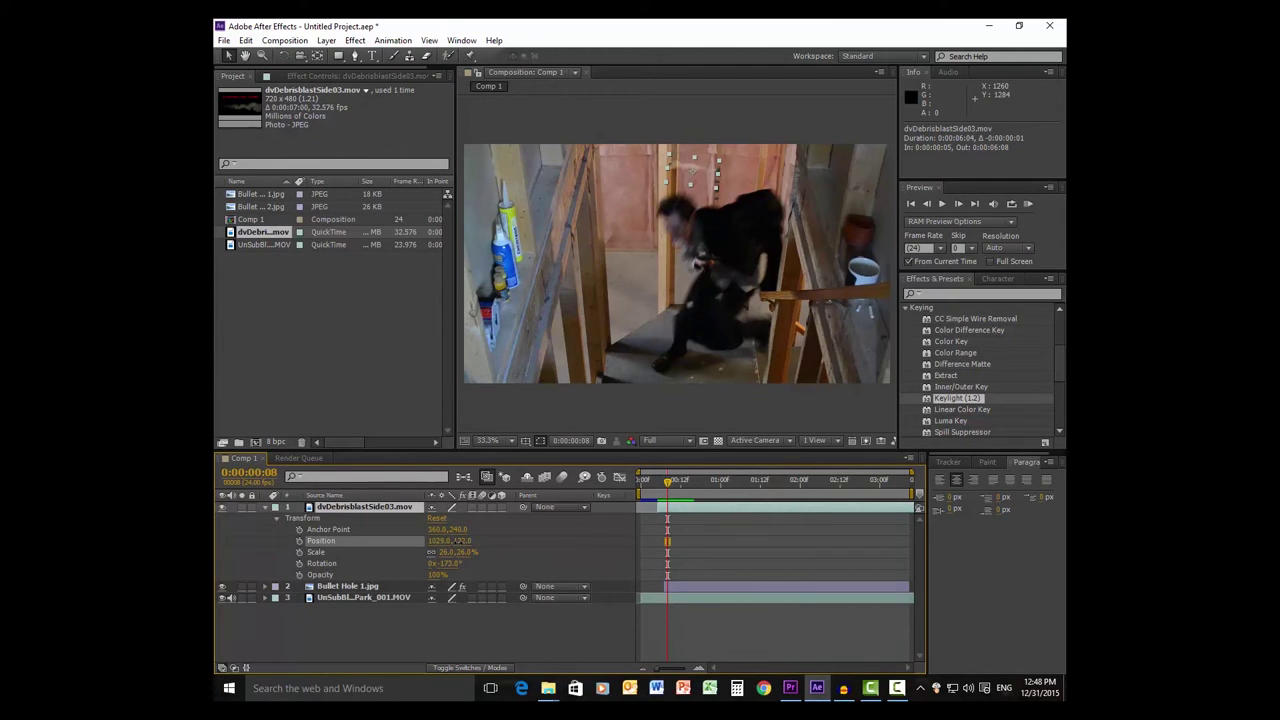
{"action": "left_click", "coordinate": [672, 519]}
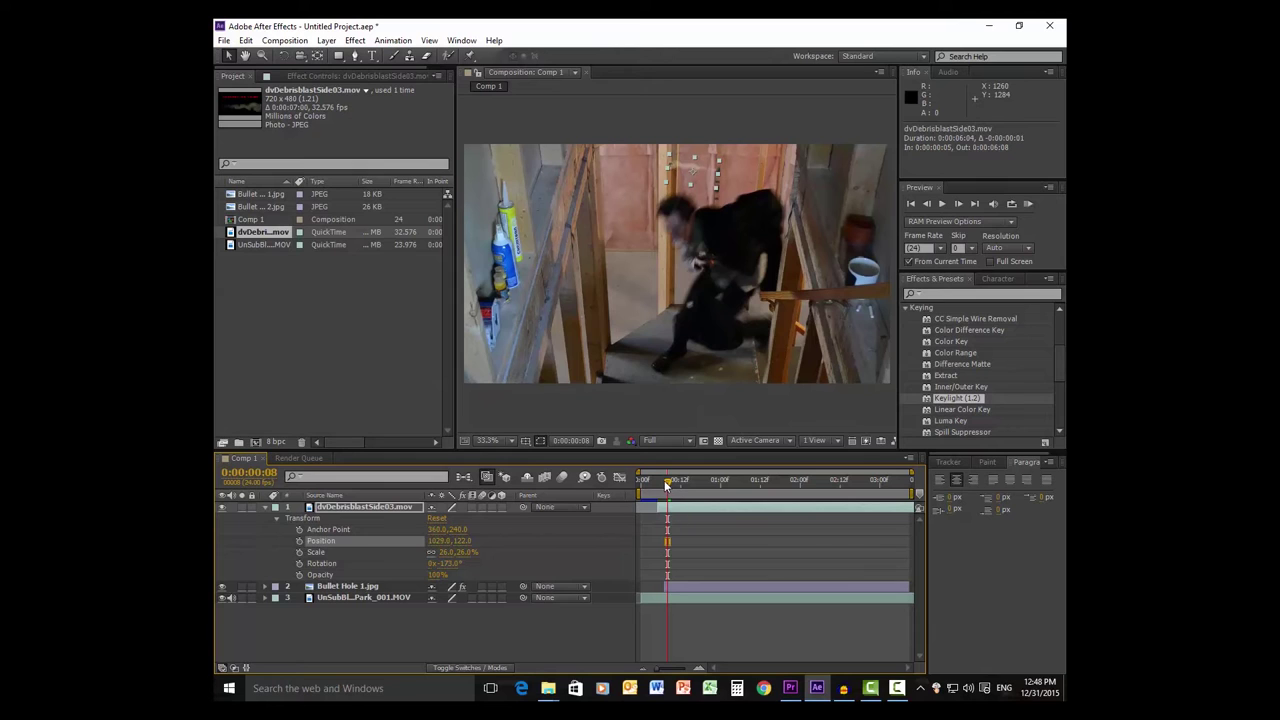
{"action": "left_click_drag", "start_coordinate": [664, 480], "coordinate": [723, 481]}
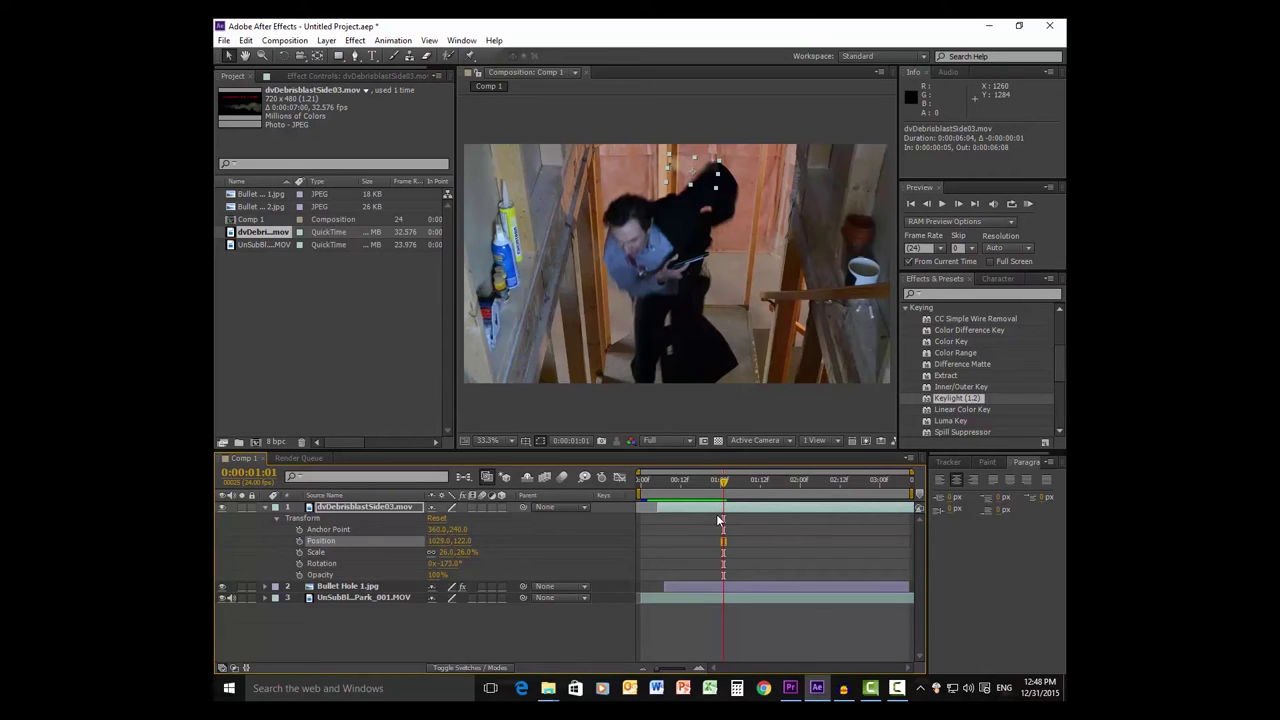
- Split the debris layer at the current frame, delete the duplicate dvDebrisblastSide03.mov layer, and review the blast
{"action": "left_click", "coordinate": [245, 40]}
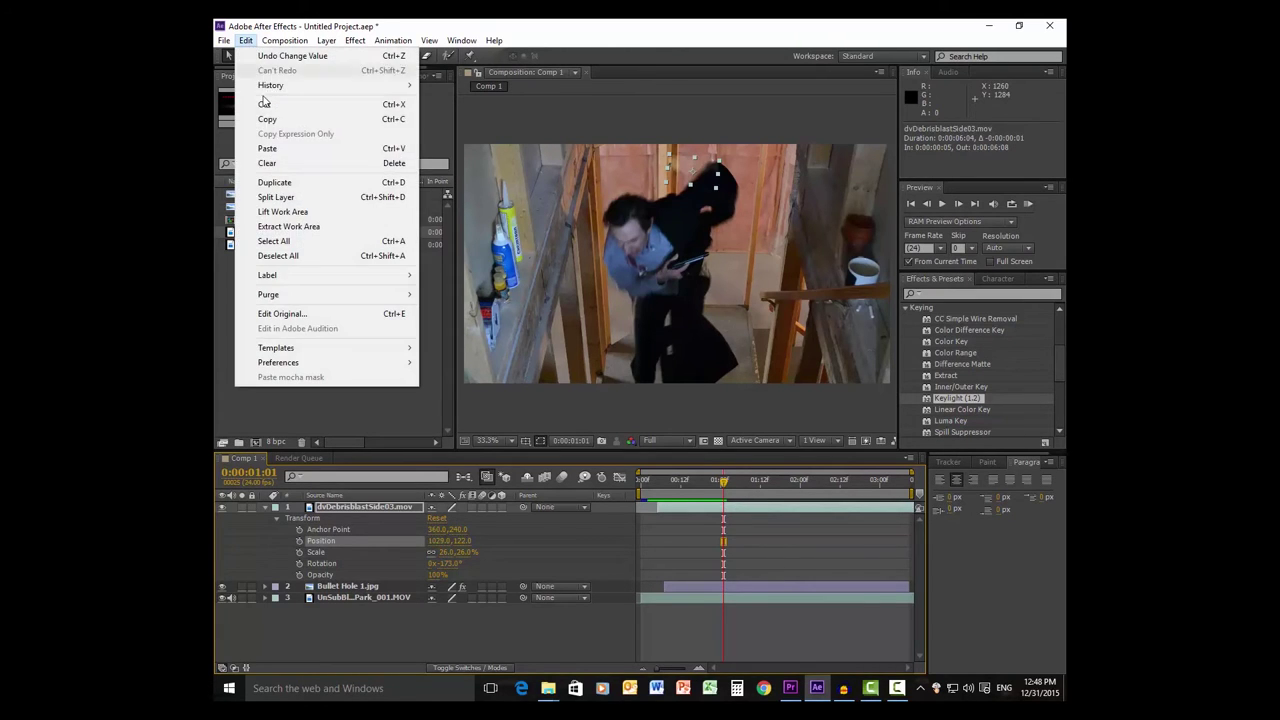
{"action": "left_click", "coordinate": [278, 198]}
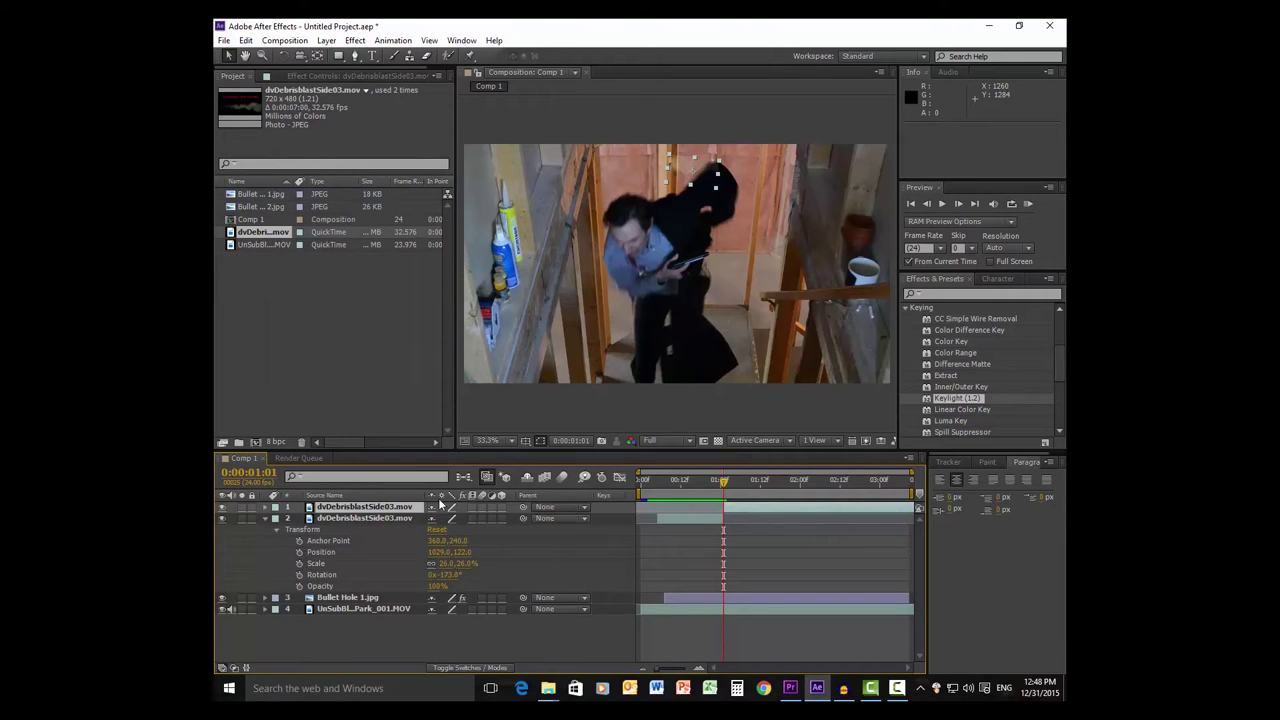
{"action": "left_click", "coordinate": [343, 512]}
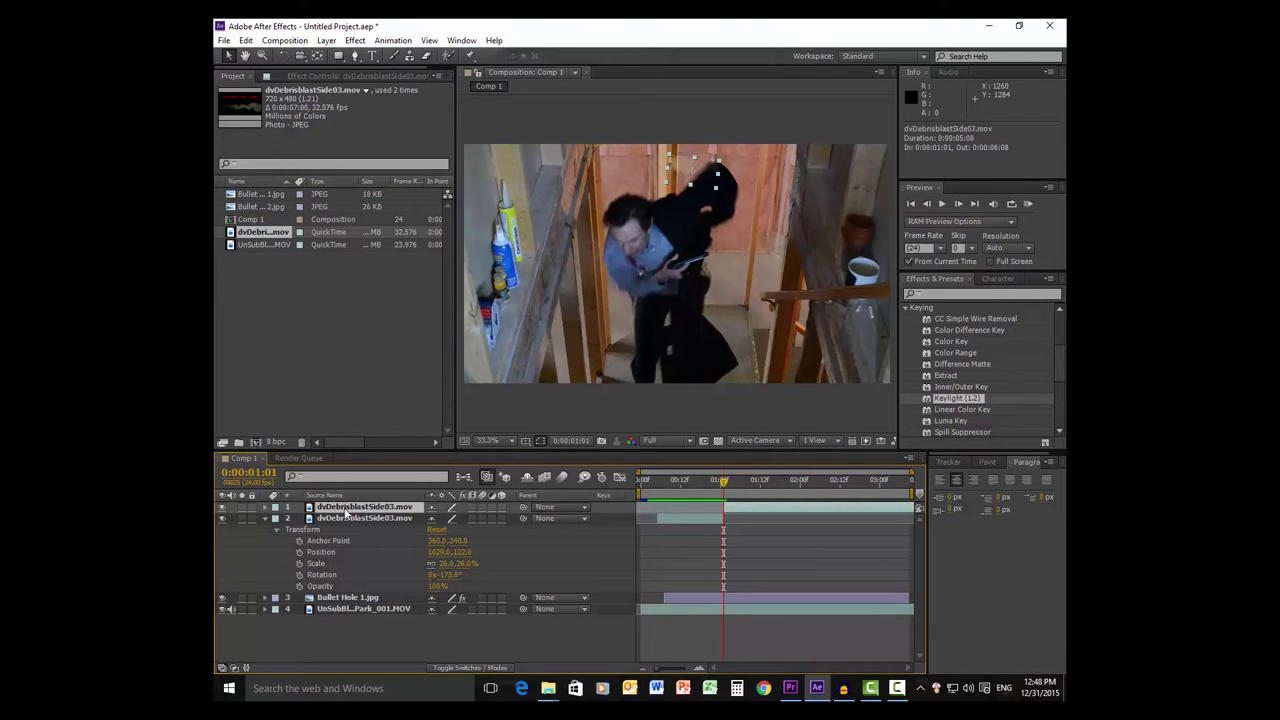
{"action": "key", "text": "Delete"}
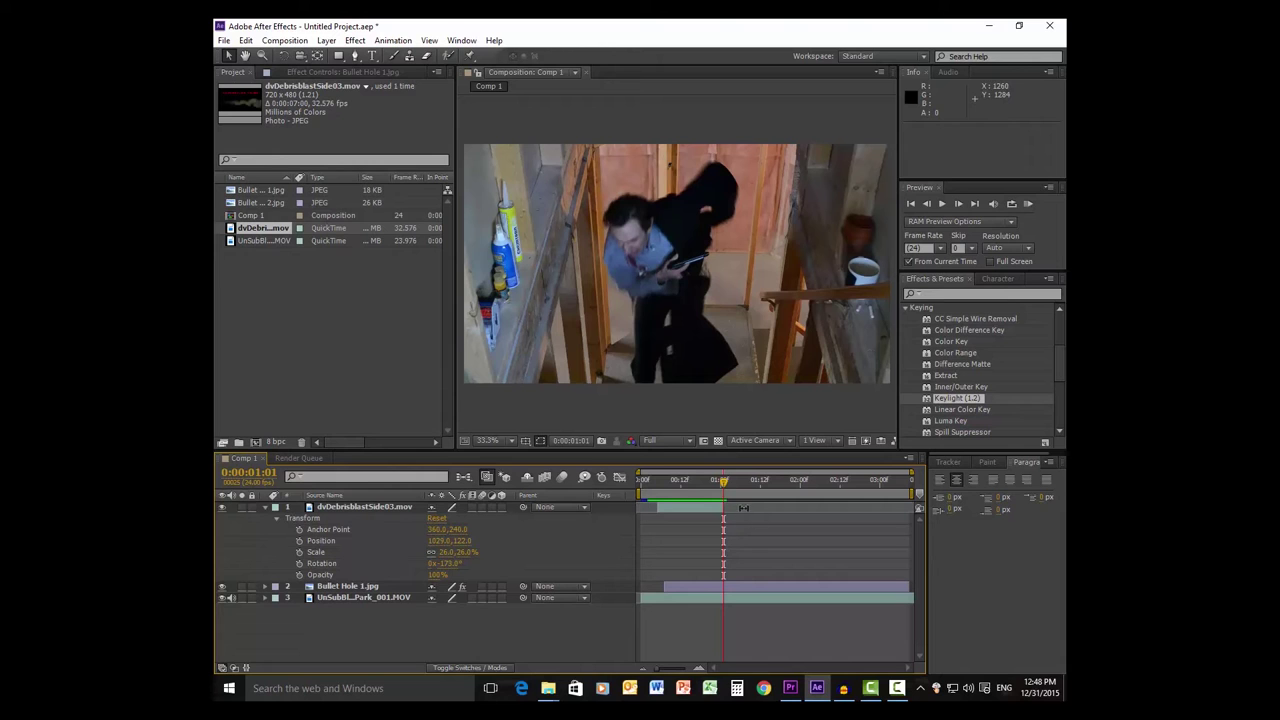
{"action": "mouse_move", "coordinate": [723, 481]}
{"action": "left_mouse_down"}
{"action": "mouse_move", "coordinate": [646, 482]}
{"action": "mouse_move", "coordinate": [716, 479]}
{"action": "left_mouse_up"}
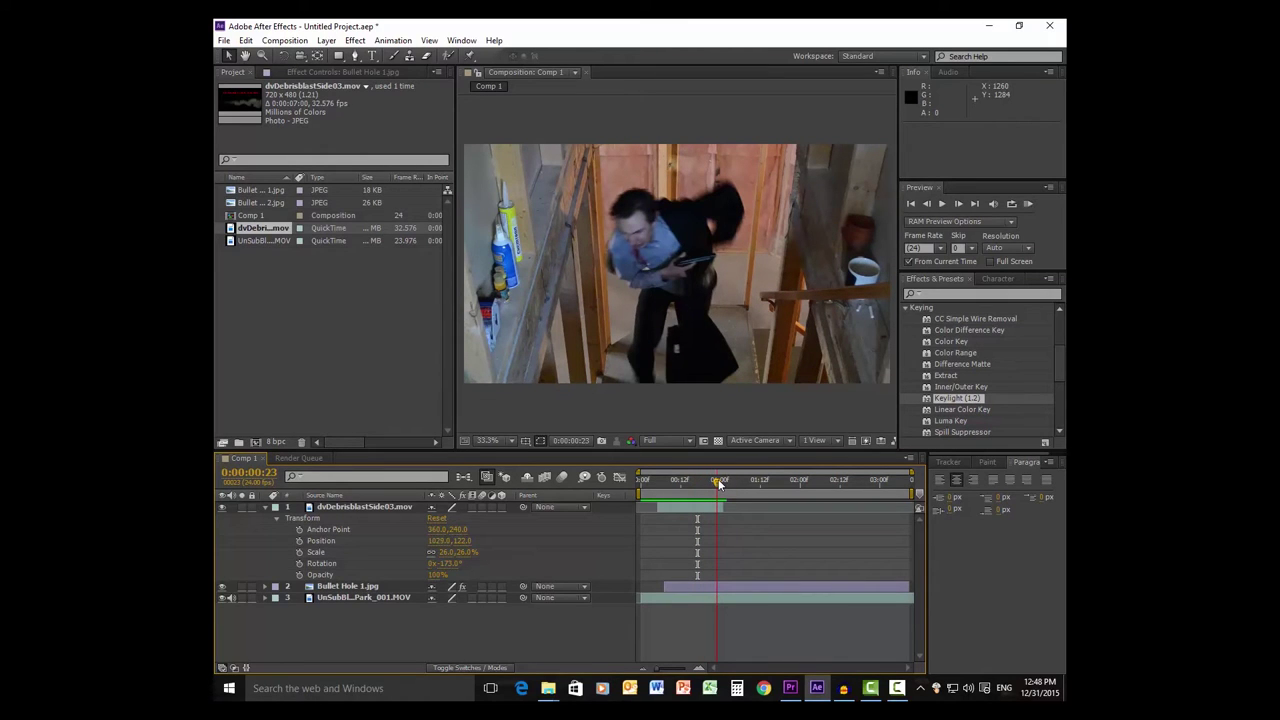
{"action": "mouse_move", "coordinate": [718, 483]}
{"action": "left_mouse_down"}
{"action": "mouse_move", "coordinate": [754, 481]}
{"action": "mouse_move", "coordinate": [652, 483]}
{"action": "mouse_move", "coordinate": [737, 485]}
{"action": "mouse_move", "coordinate": [724, 490]}
{"action": "left_mouse_up"}
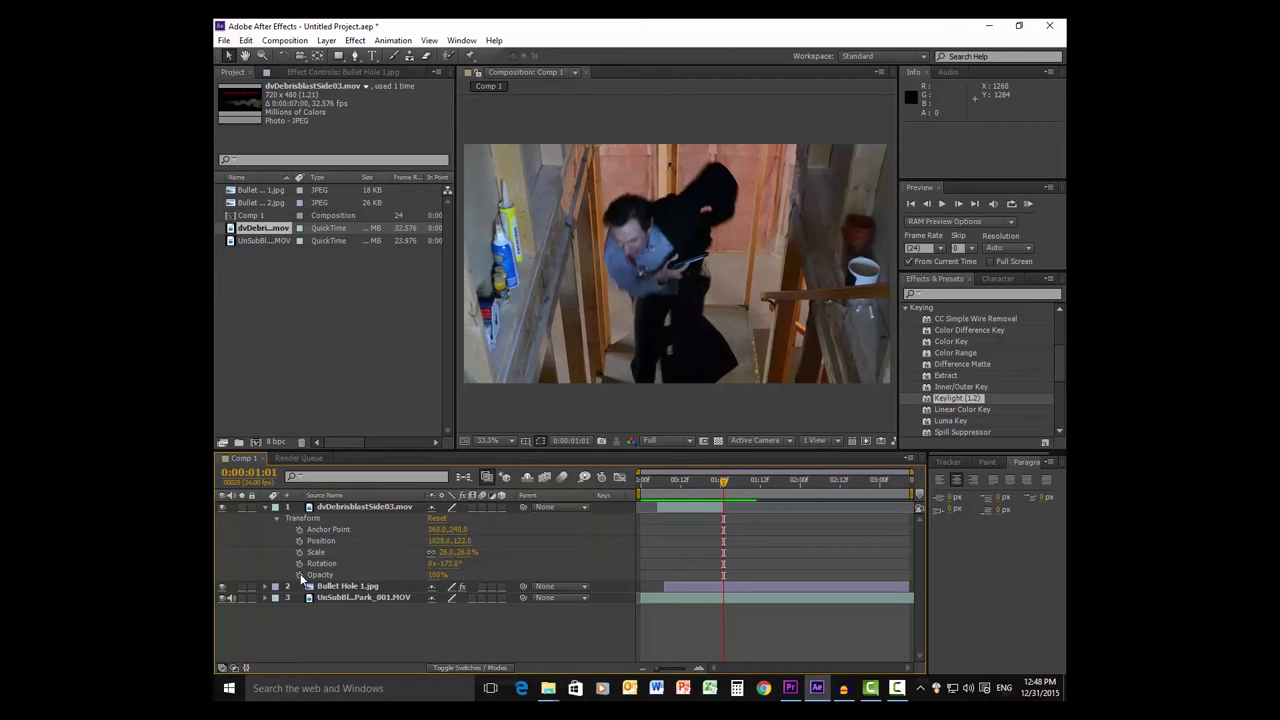
- Keyframe the debris layer's Opacity at 0% on 0:00:01:01 and 100% on 0:00:00:19
{"action": "left_click", "coordinate": [300, 575]}
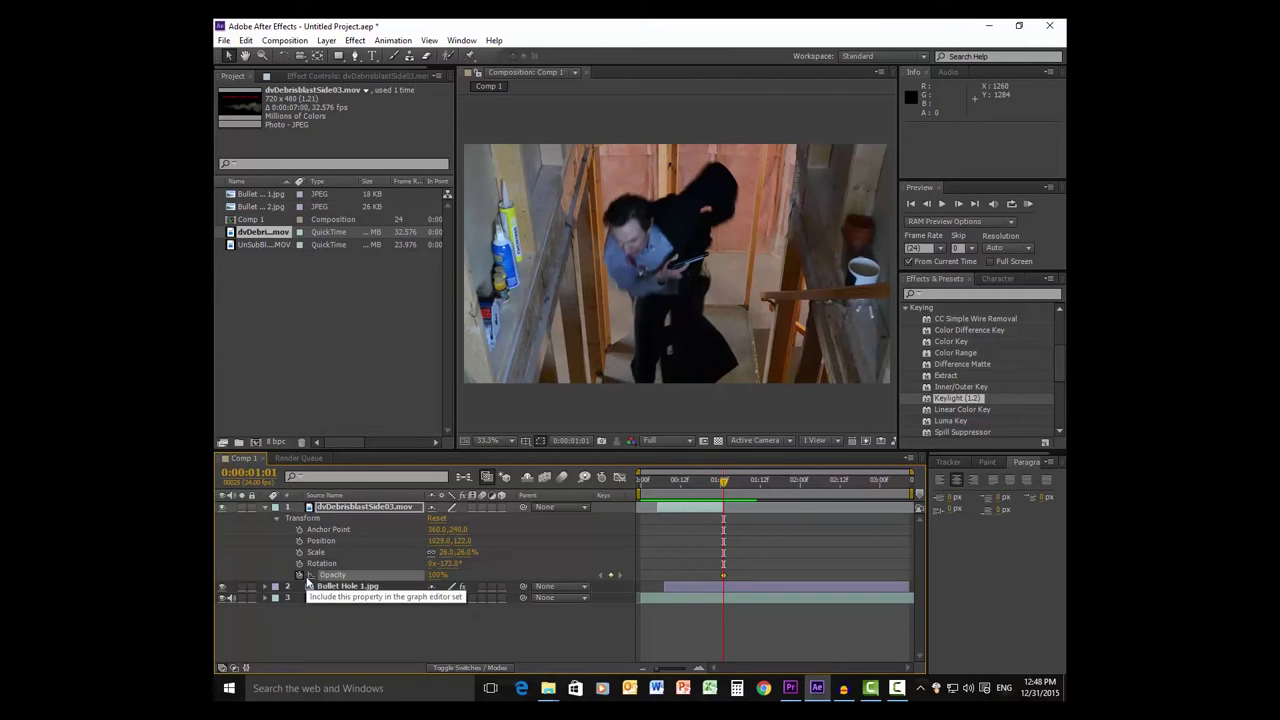
{"action": "mouse_move", "coordinate": [436, 575]}
{"action": "left_mouse_down"}
{"action": "mouse_move", "coordinate": [480, 580]}
{"action": "mouse_move", "coordinate": [440, 580]}
{"action": "left_mouse_up"}
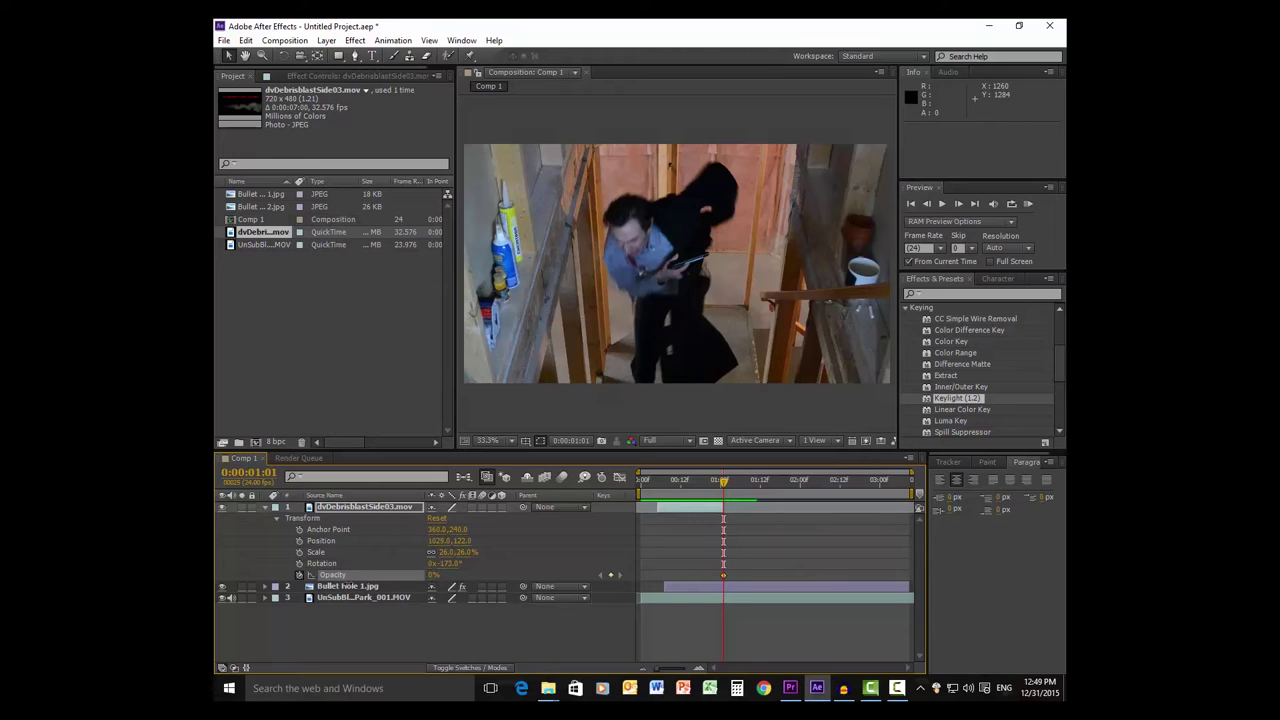
{"action": "left_click_drag", "start_coordinate": [725, 487], "coordinate": [706, 488]}
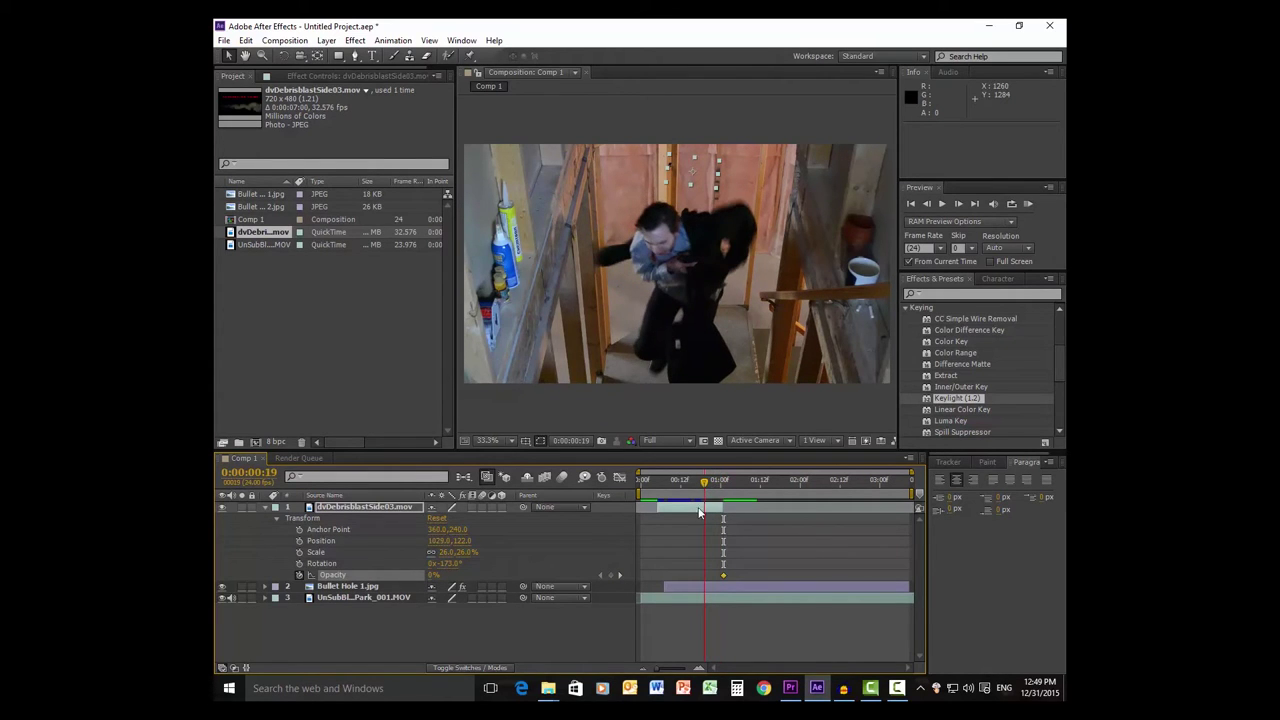
{"action": "left_click_drag", "start_coordinate": [434, 575], "coordinate": [525, 570]}
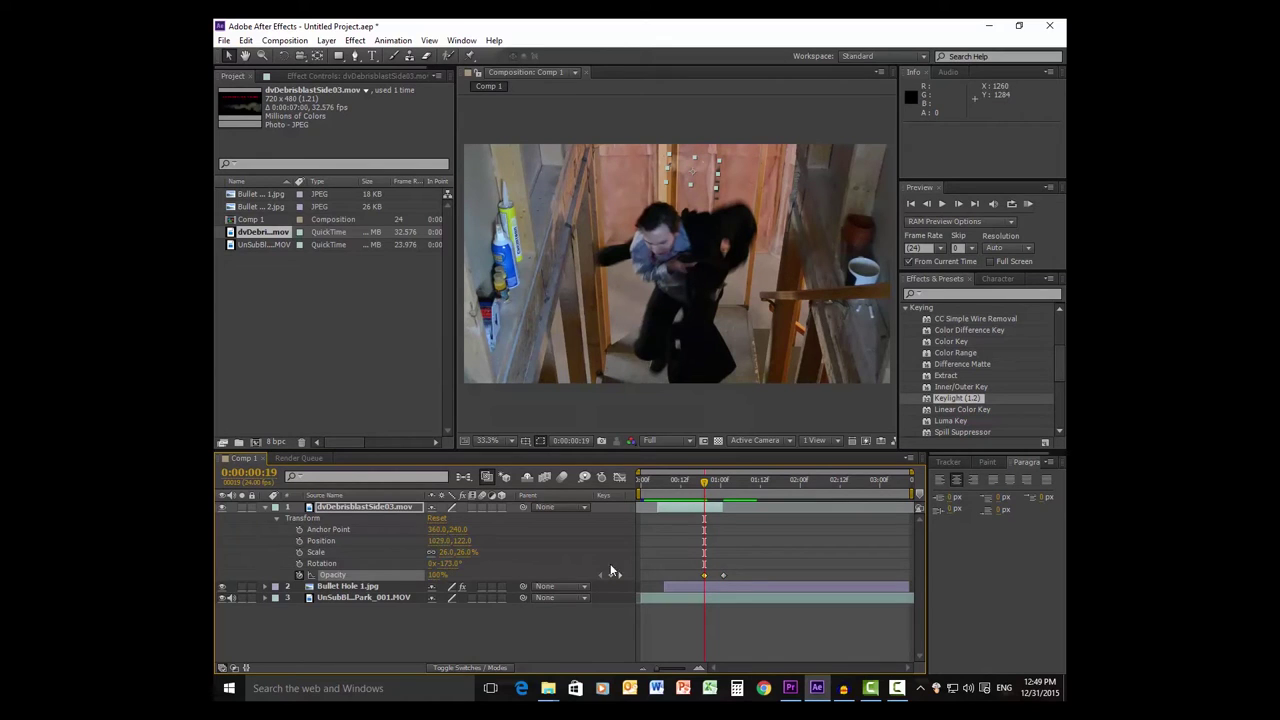
- Scrub through the fade to check it reaches 0% opacity at 0:00:01:01
{"action": "left_click", "coordinate": [705, 575]}
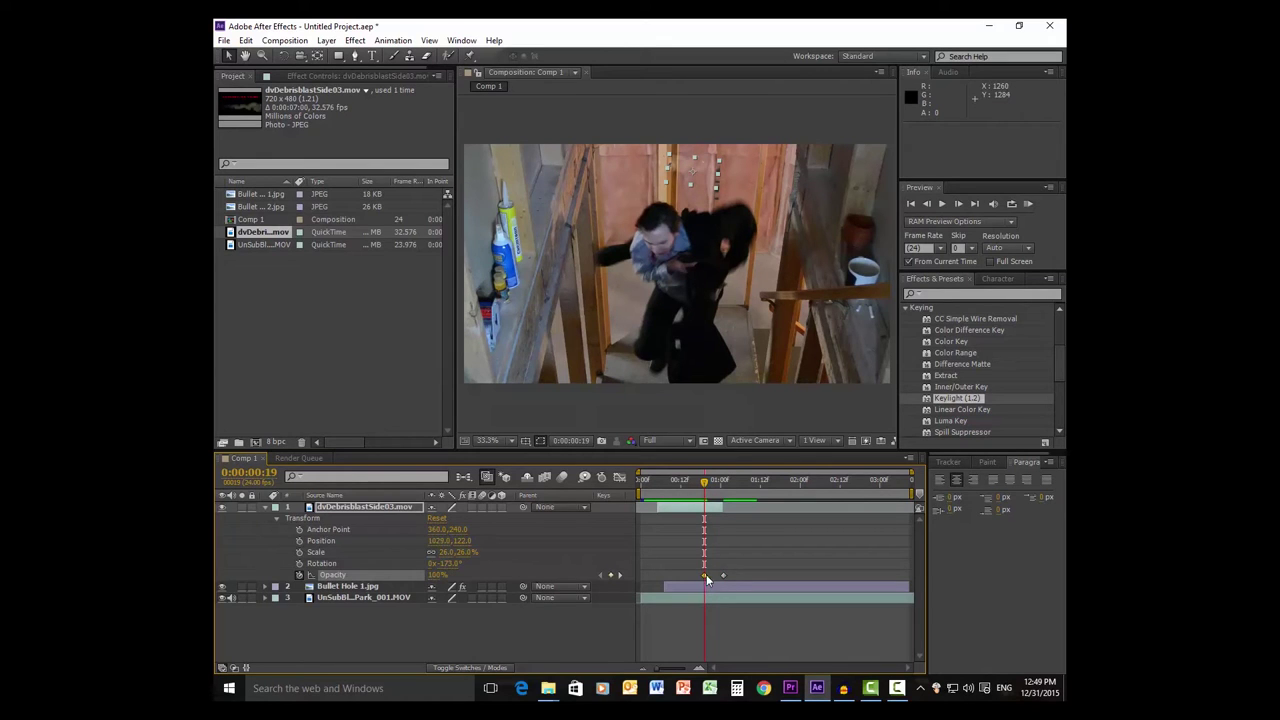
{"action": "left_click", "coordinate": [708, 484]}
{"action": "left_click_drag", "start_coordinate": [708, 485], "coordinate": [721, 481]}
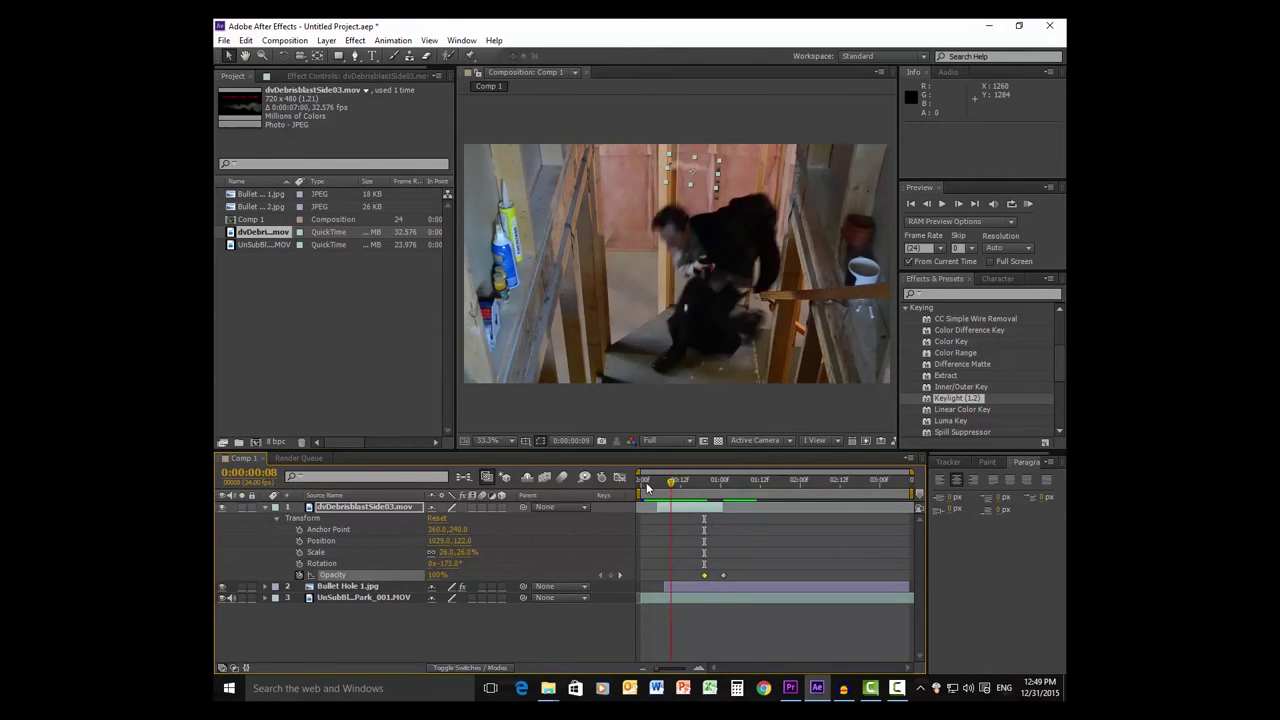
{"action": "left_click_drag", "start_coordinate": [646, 486], "coordinate": [724, 500]}
{"action": "left_click", "coordinate": [575, 620]}
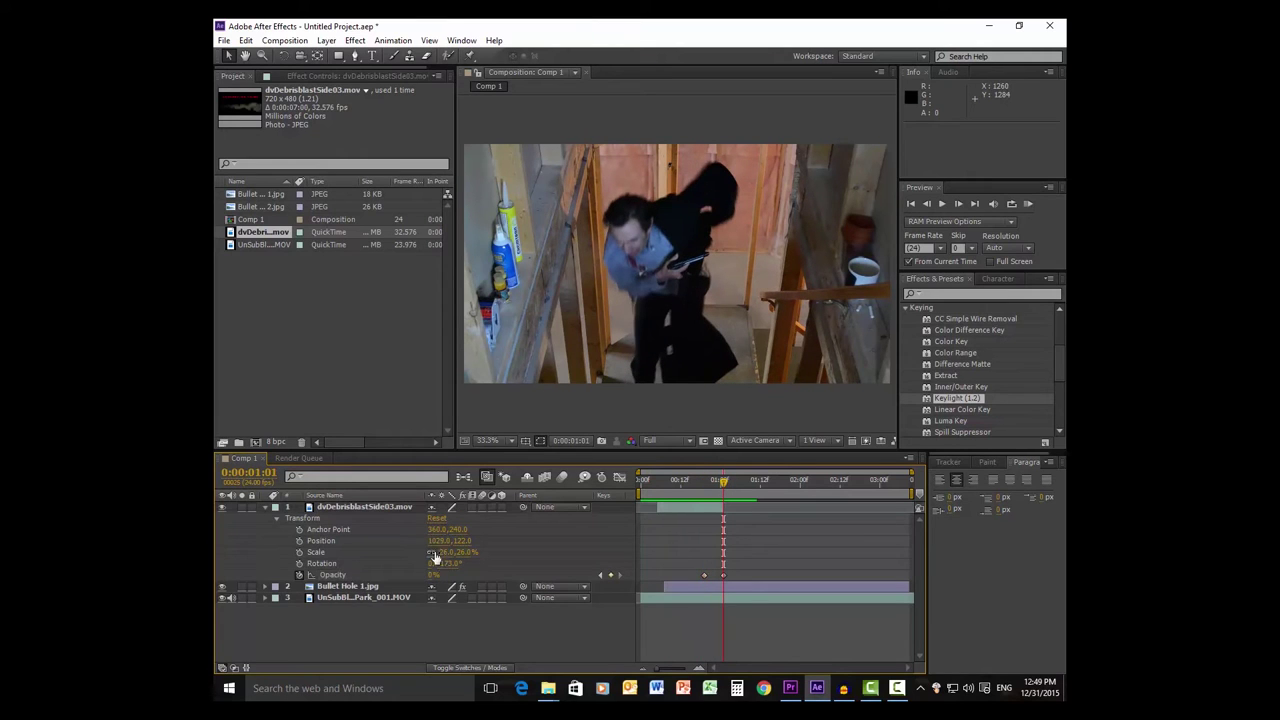
{"action": "left_click", "coordinate": [265, 507]}
- Add Bullet Hole 2.jpg to the top of Comp 1 at frame 0:00:00:06
{"action": "left_click_drag", "start_coordinate": [727, 485], "coordinate": [661, 485]}
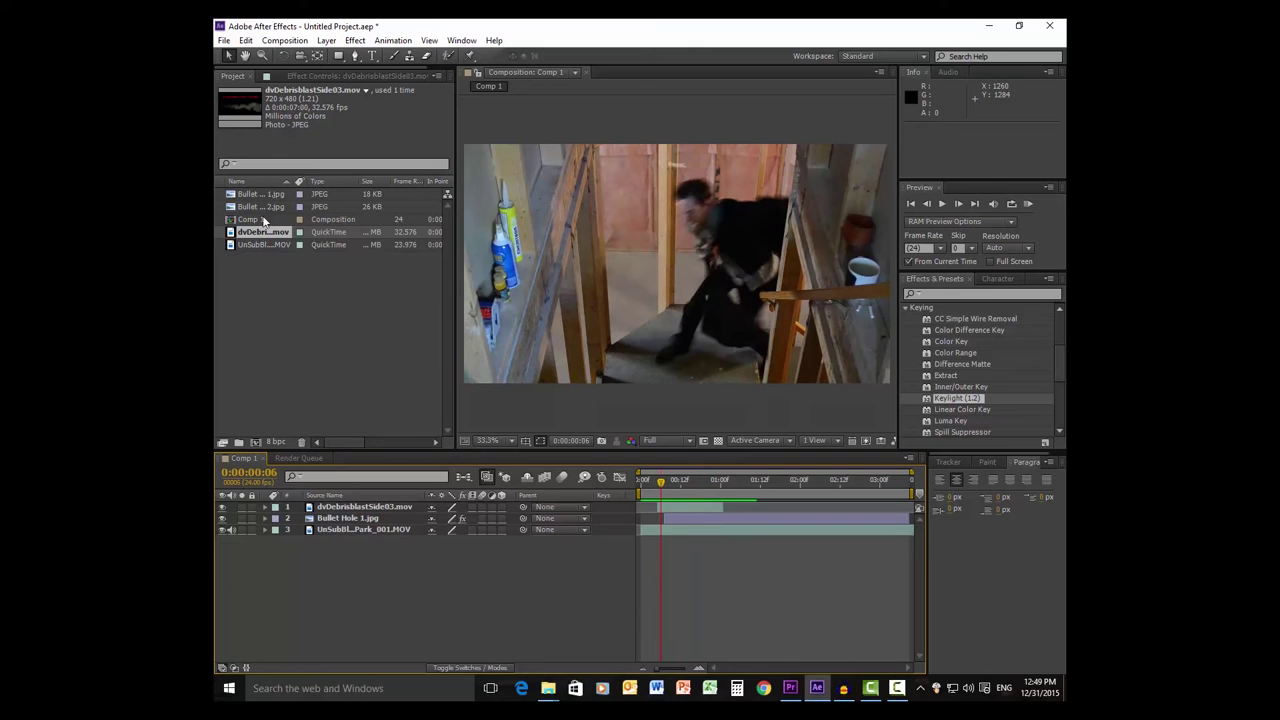
{"action": "left_click", "coordinate": [250, 207]}
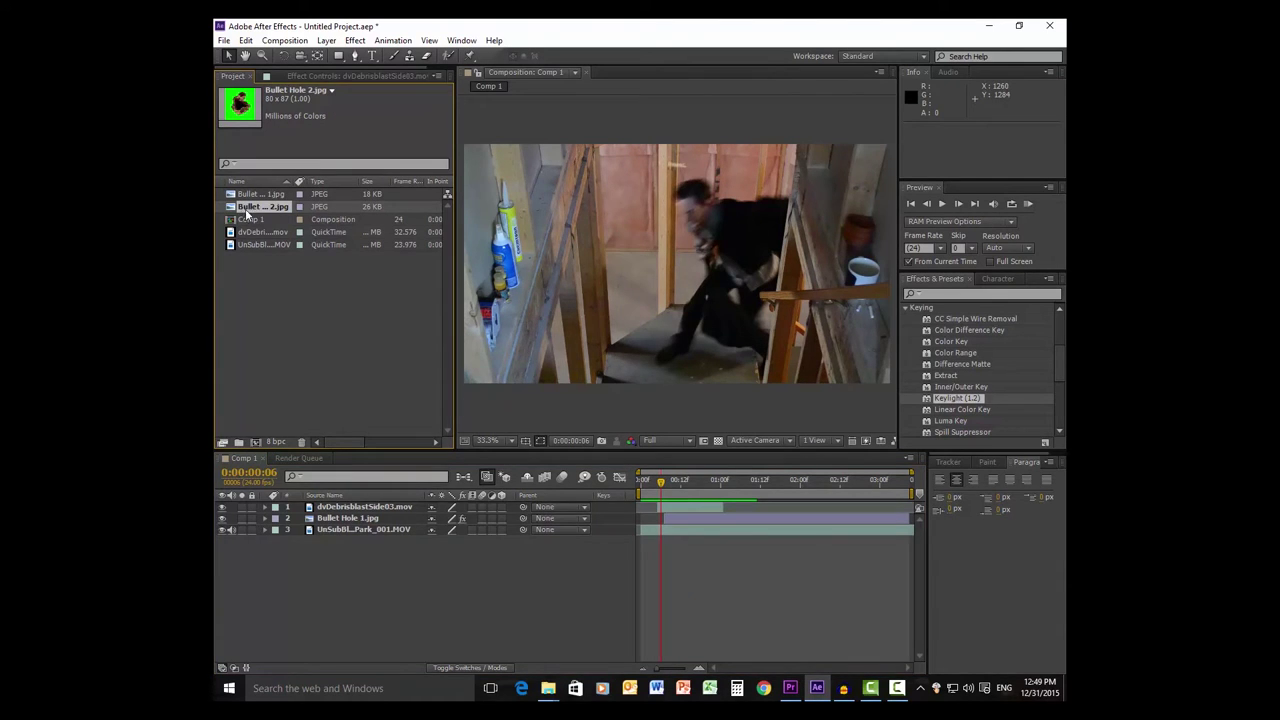
{"action": "left_click_drag", "start_coordinate": [247, 213], "coordinate": [338, 500]}
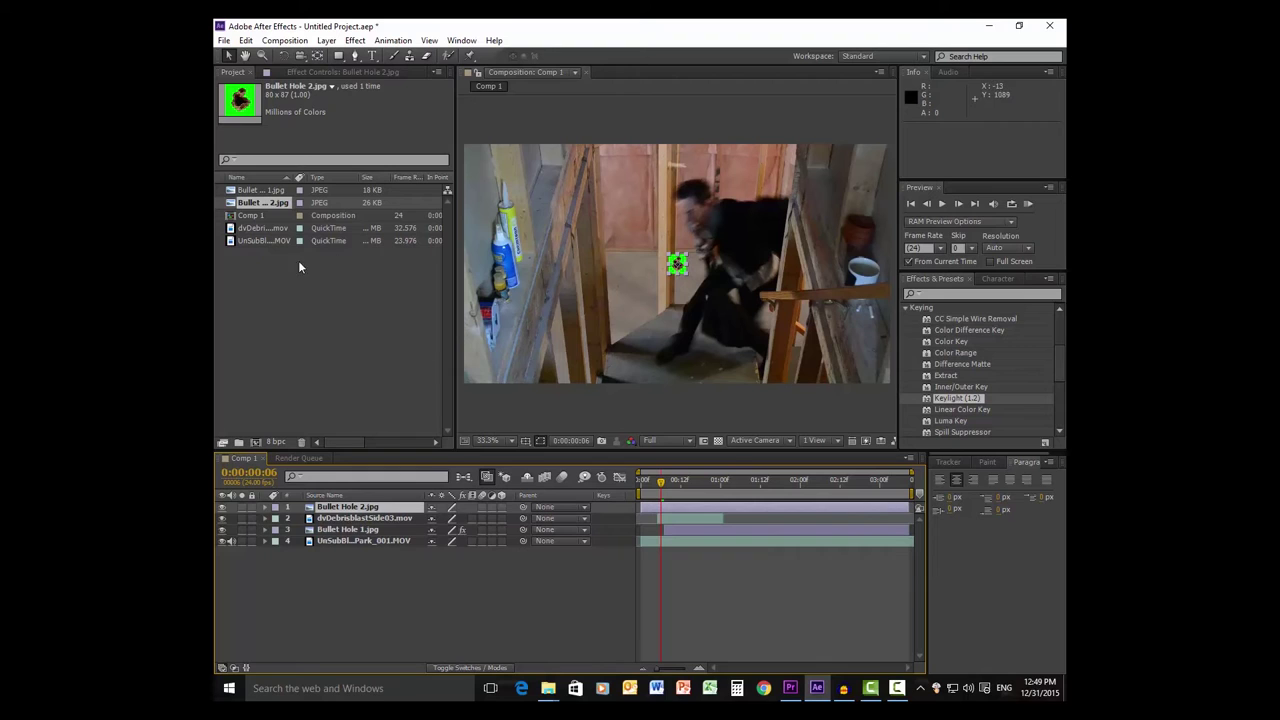
- Key out its green background with Keylight, sampling the green as Screen Colour
{"action": "left_click_drag", "start_coordinate": [957, 398], "coordinate": [363, 509]}
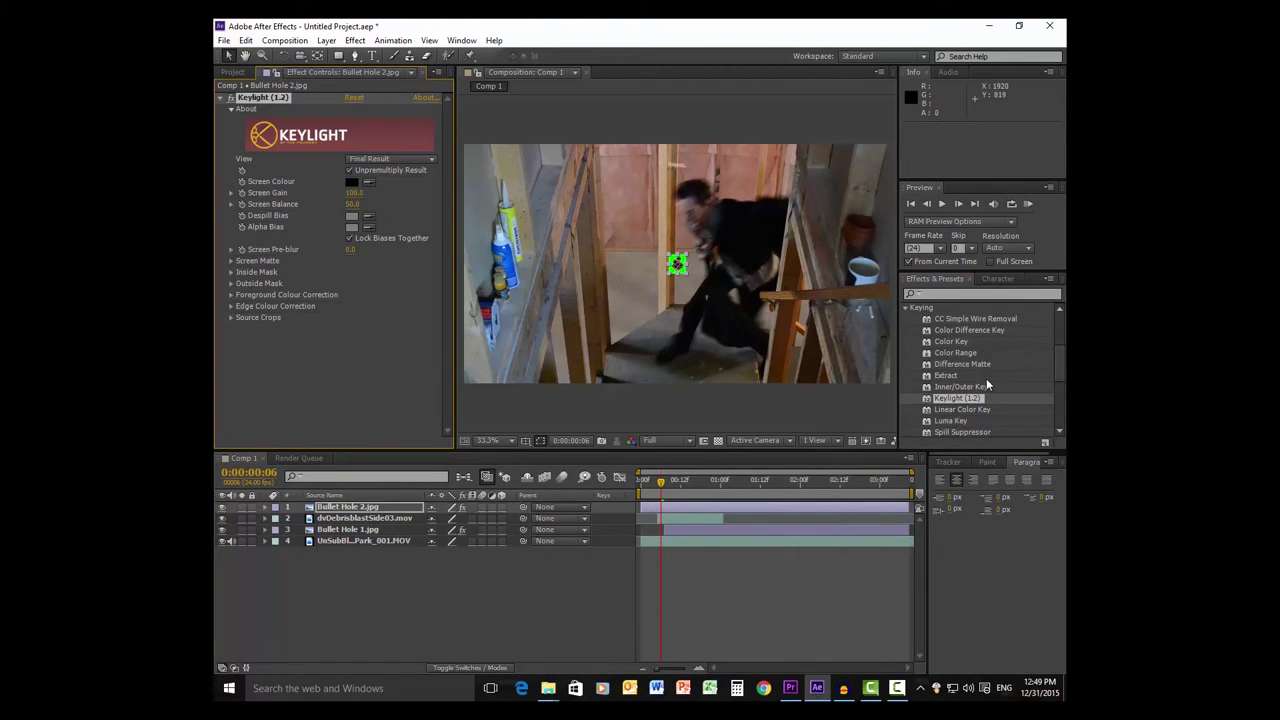
{"action": "left_click", "coordinate": [368, 181]}
{"action": "left_click", "coordinate": [677, 262]}
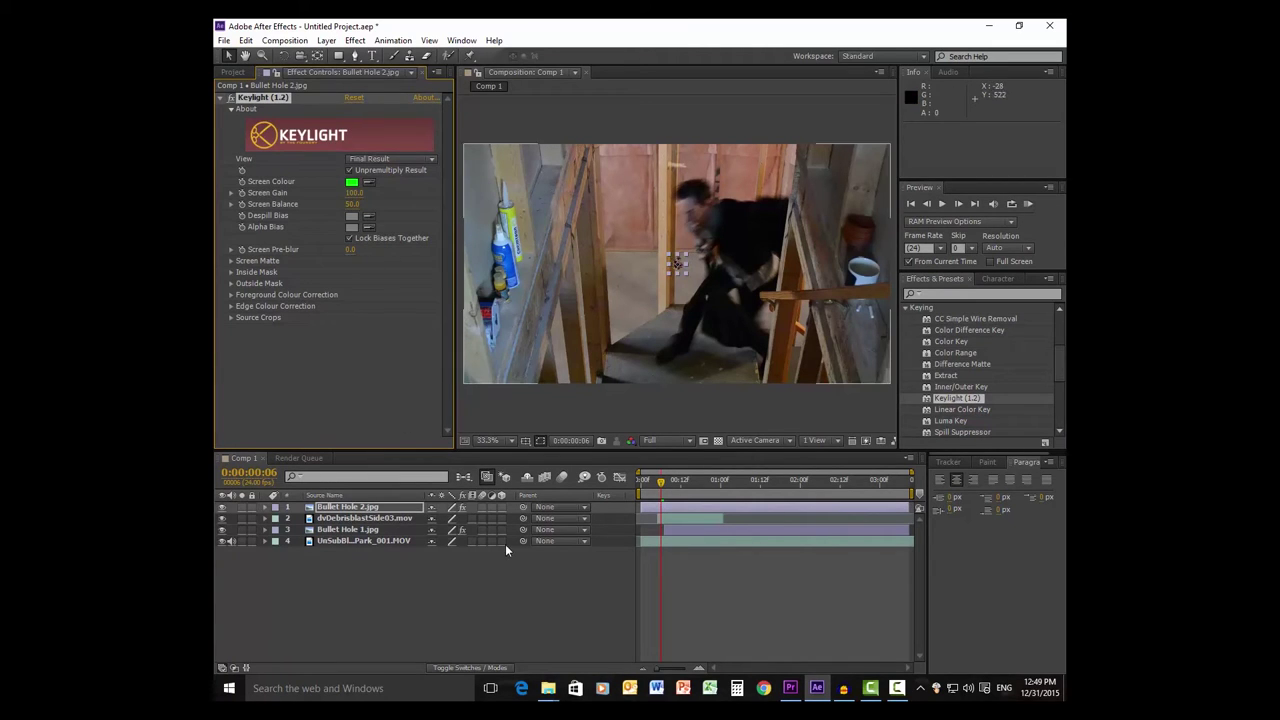
- Move Bullet Hole 2.jpg to about 438,343 on the left wall and scale it to 76%
{"action": "left_click", "coordinate": [265, 507]}
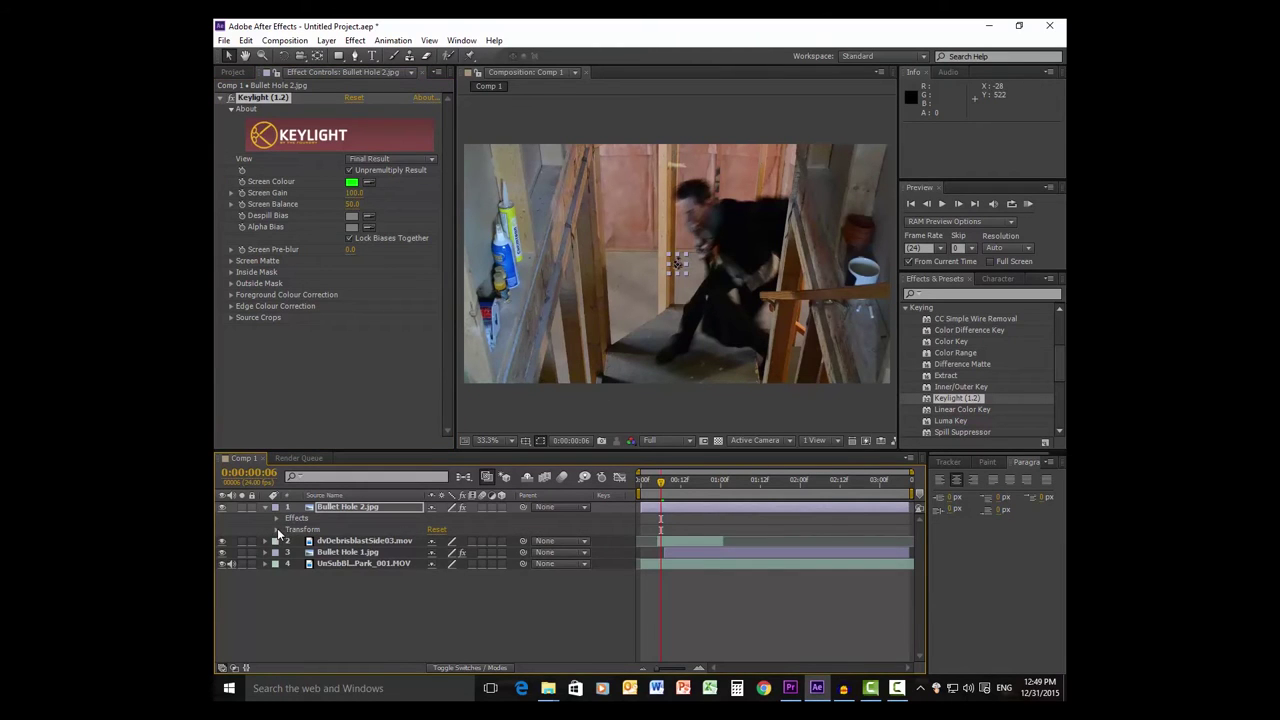
{"action": "left_click", "coordinate": [276, 529]}
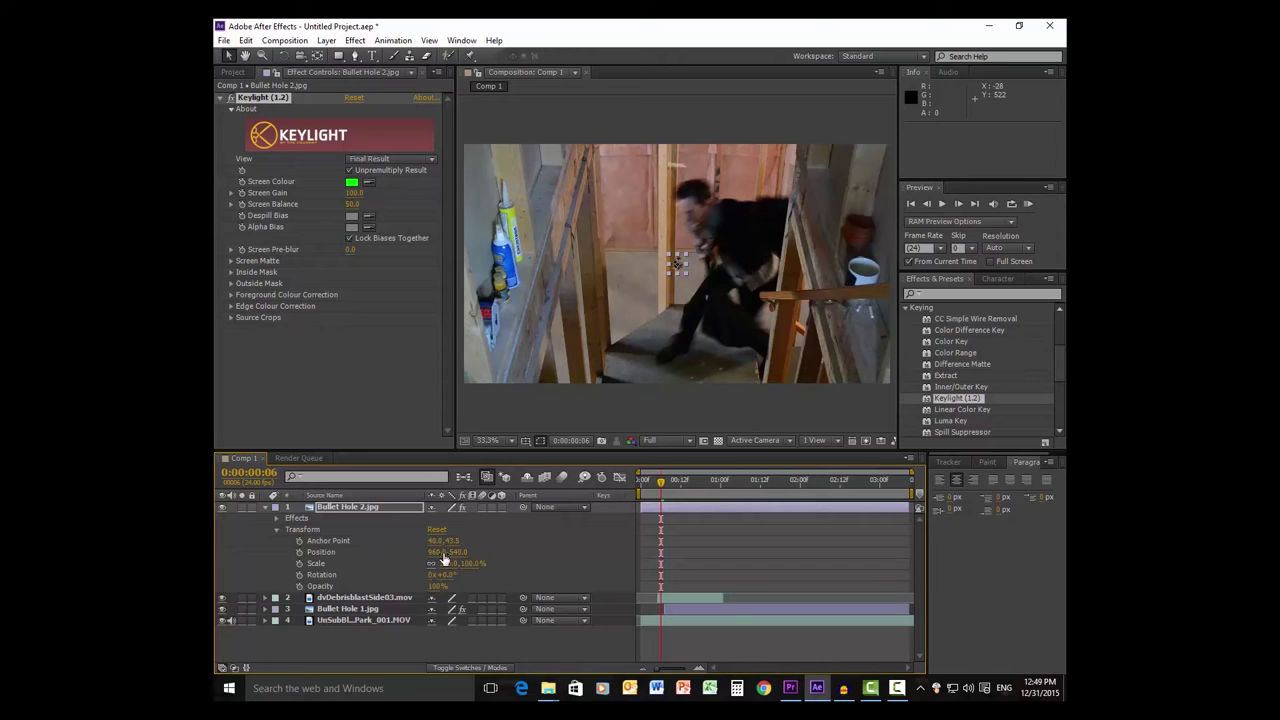
{"action": "mouse_move", "coordinate": [444, 559]}
{"action": "left_mouse_down"}
{"action": "mouse_move", "coordinate": [250, 551]}
{"action": "mouse_move", "coordinate": [462, 552]}
{"action": "mouse_move", "coordinate": [441, 572]}
{"action": "left_mouse_up"}
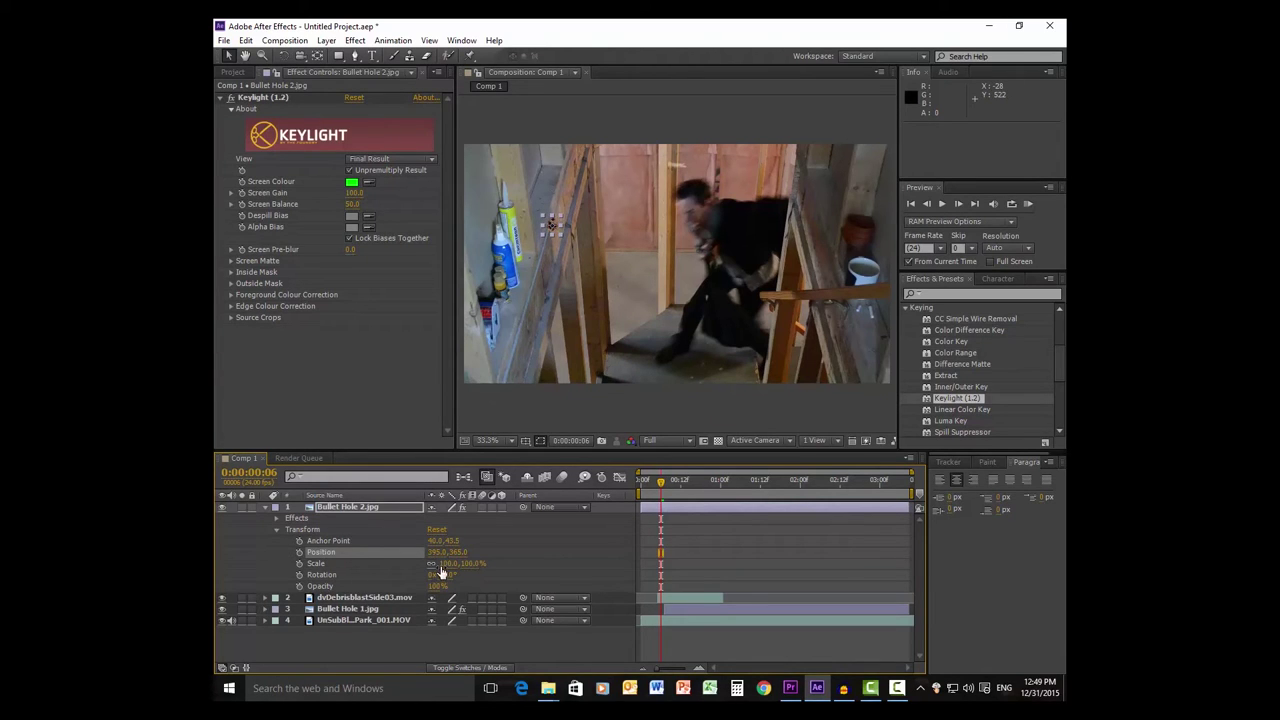
{"action": "mouse_move", "coordinate": [438, 552]}
{"action": "left_mouse_down"}
{"action": "mouse_move", "coordinate": [461, 557]}
{"action": "mouse_move", "coordinate": [446, 570]}
{"action": "mouse_move", "coordinate": [440, 557]}
{"action": "left_mouse_up"}
{"action": "left_click_drag", "start_coordinate": [450, 566], "coordinate": [444, 566]}
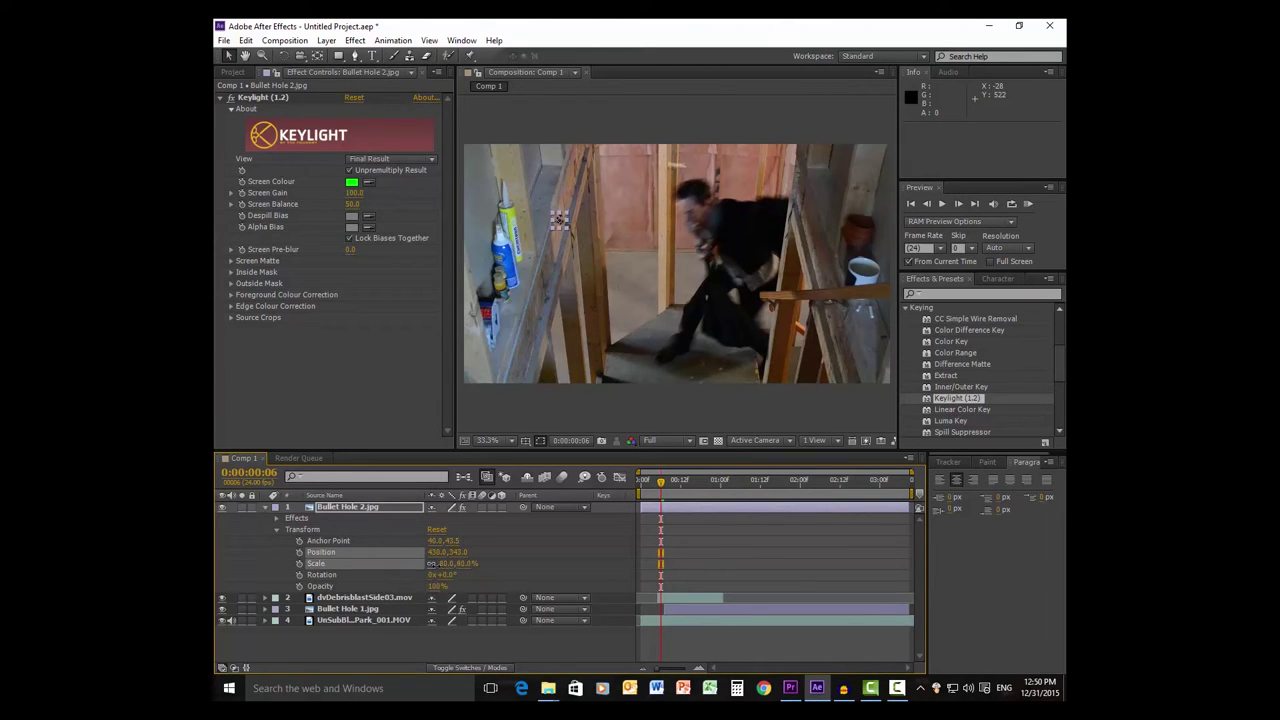
{"action": "left_click", "coordinate": [434, 565]}
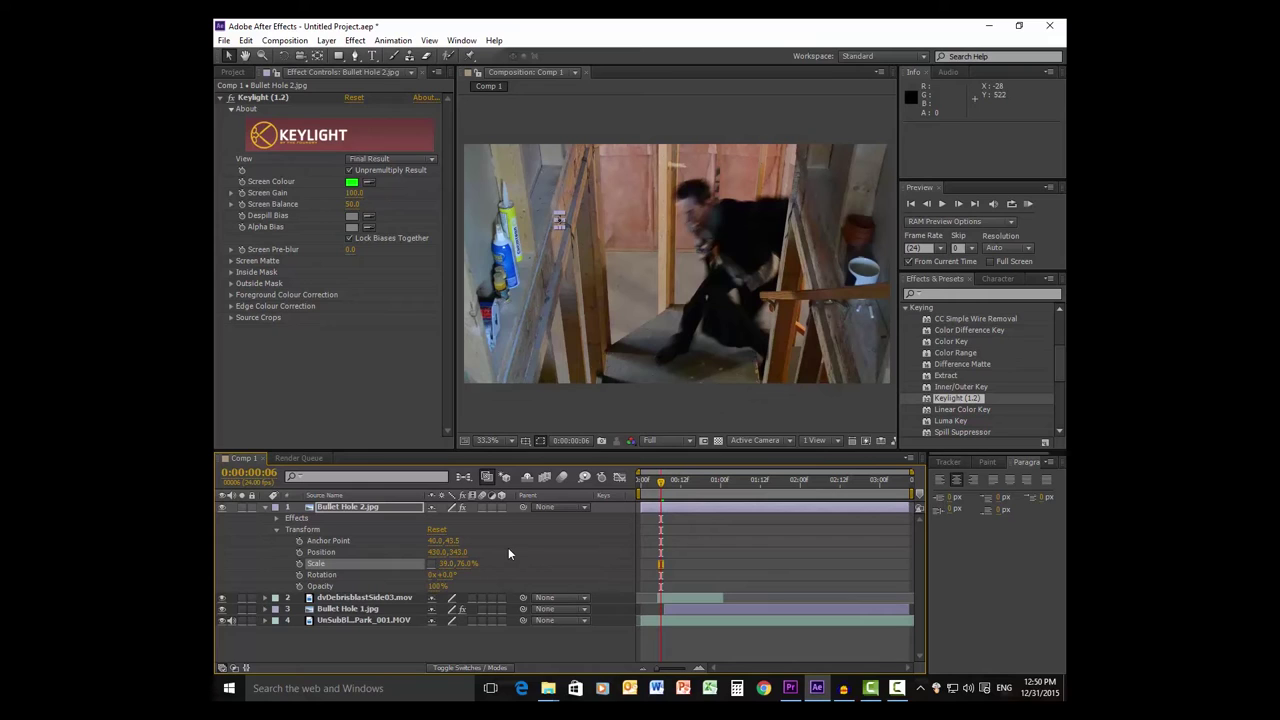
{"action": "left_click", "coordinate": [486, 645]}
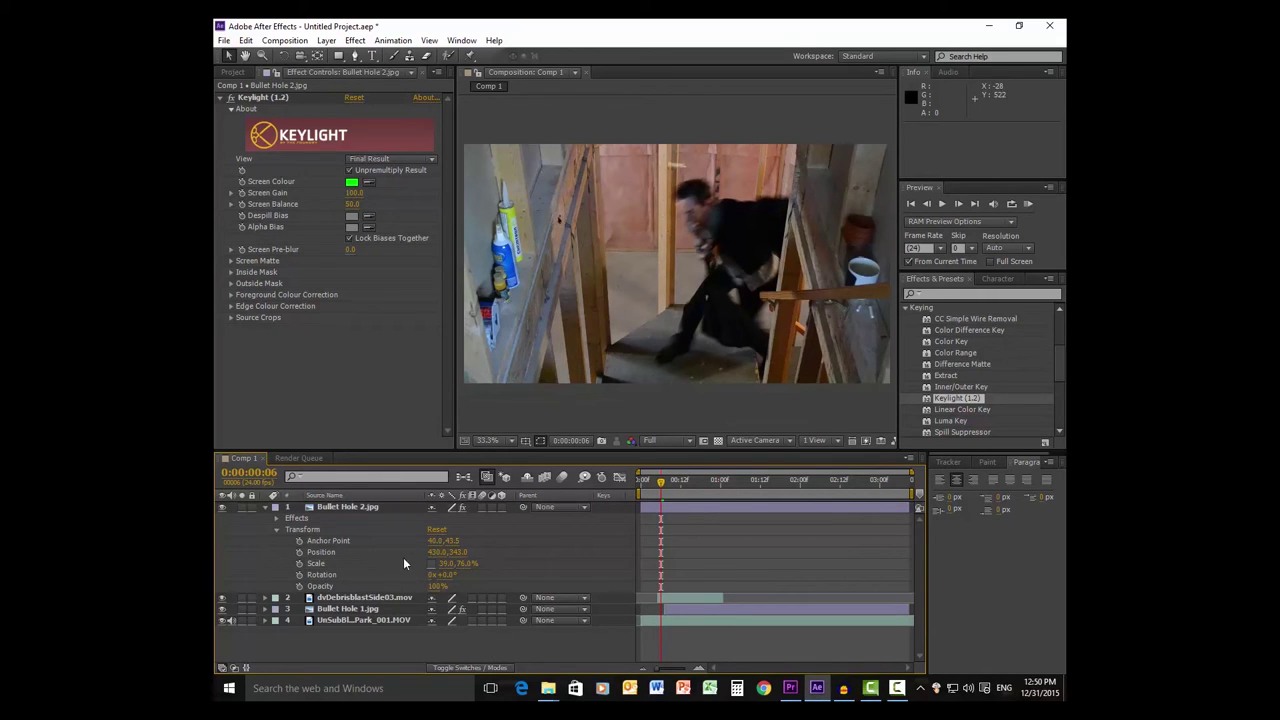
{"action": "left_click", "coordinate": [276, 529]}
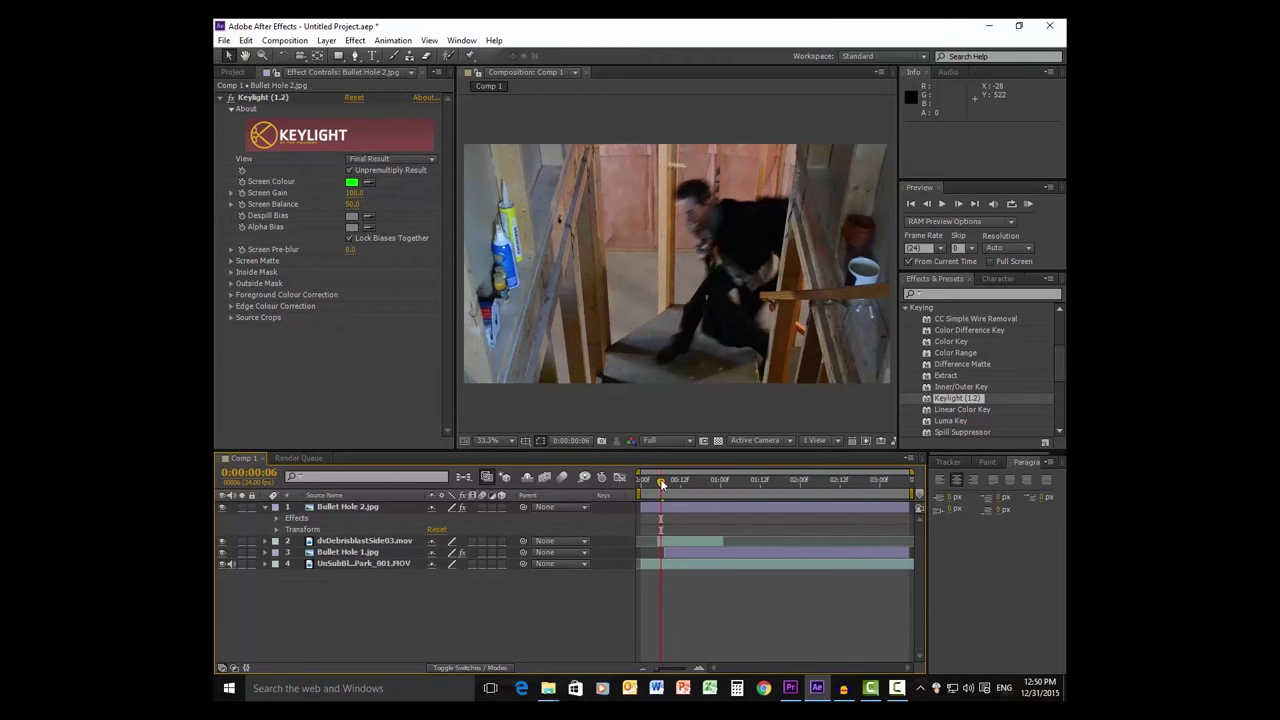
- Add a second dvDebrisblastSide03.mov layer to the top of the timeline
{"action": "mouse_move", "coordinate": [661, 483]}
{"action": "left_mouse_down"}
{"action": "mouse_move", "coordinate": [711, 480]}
{"action": "mouse_move", "coordinate": [653, 483]}
{"action": "mouse_move", "coordinate": [668, 482]}
{"action": "left_mouse_up"}
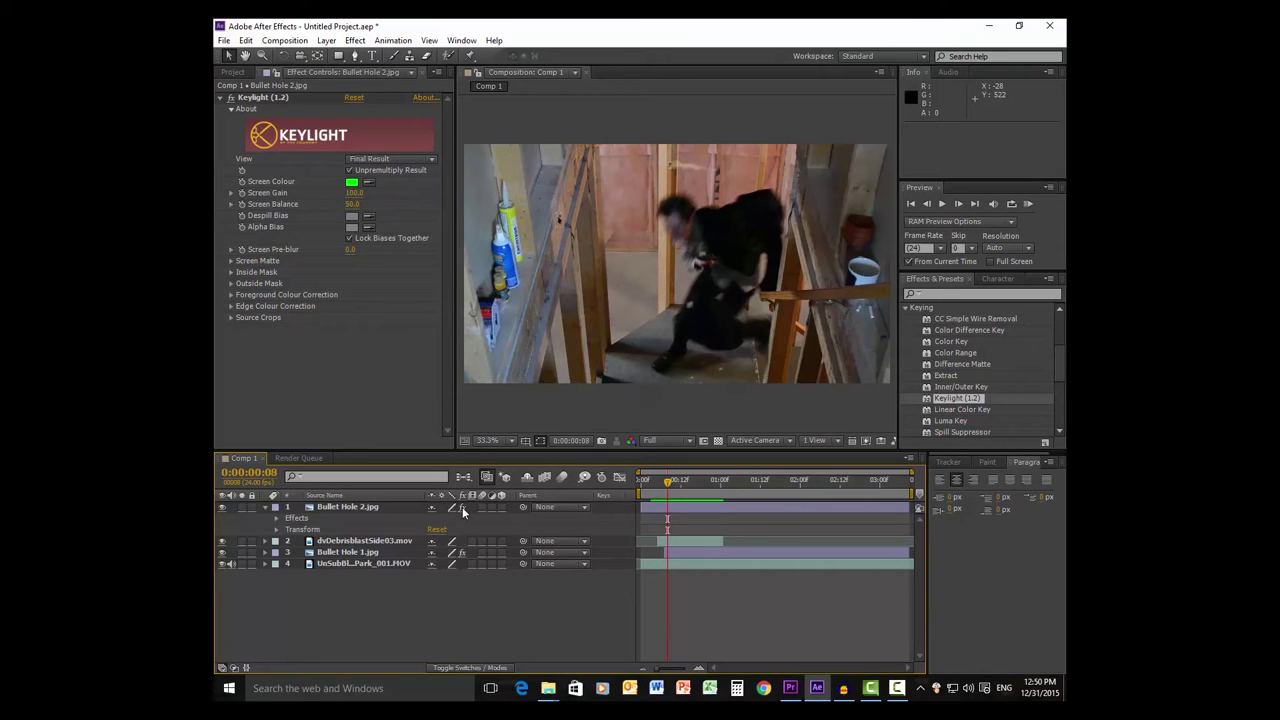
{"action": "left_click", "coordinate": [264, 507]}
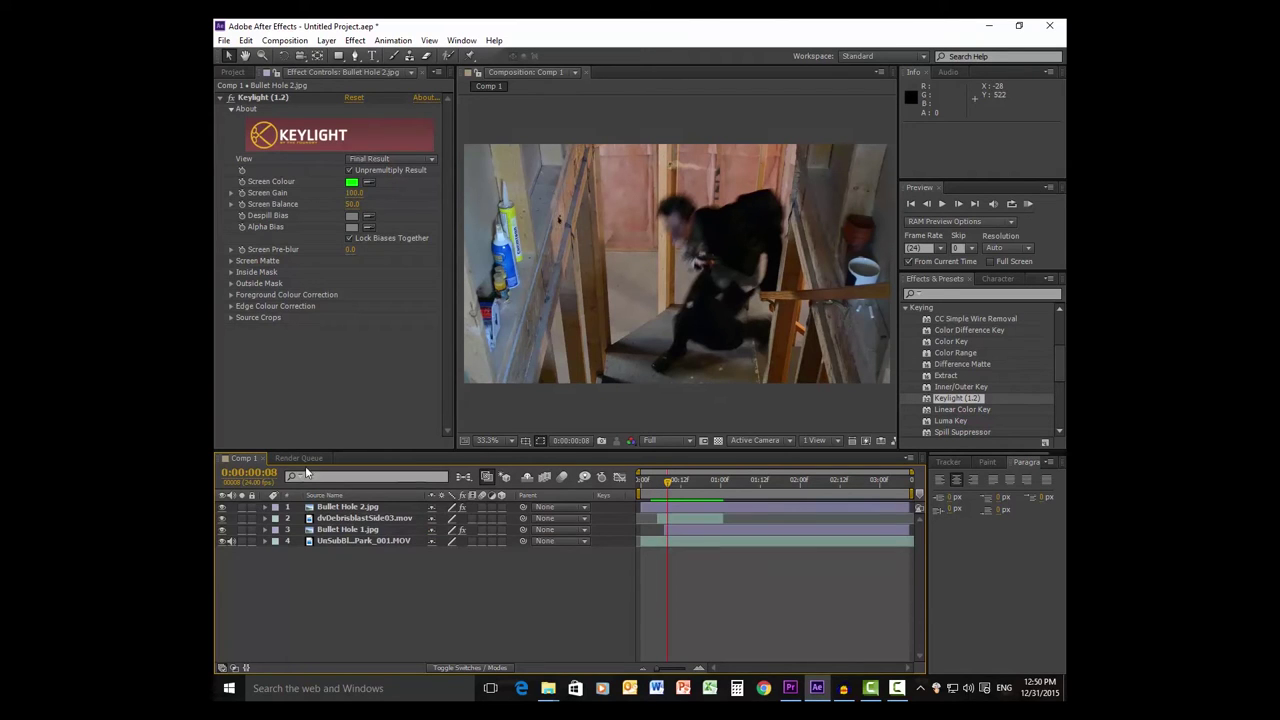
{"action": "left_click", "coordinate": [231, 73]}
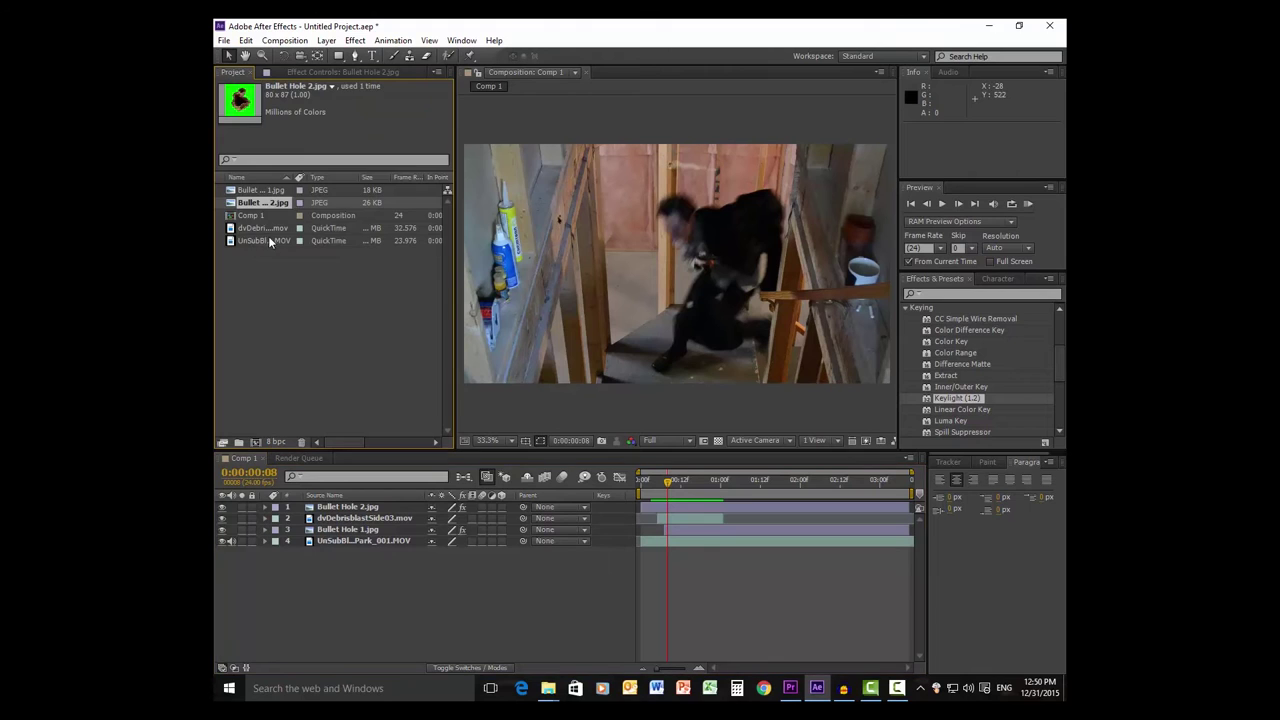
{"action": "left_click_drag", "start_coordinate": [248, 233], "coordinate": [343, 509]}
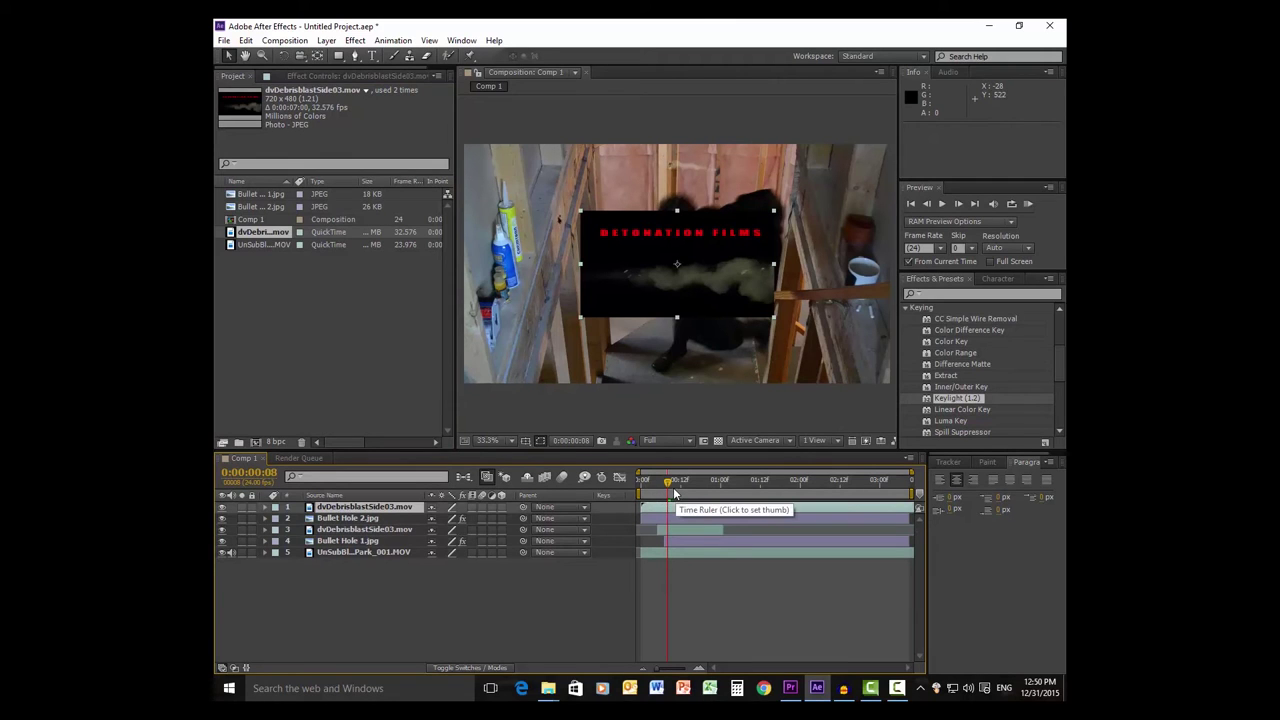
- Make the new debris layer and Bullet Hole 2.jpg both start at 0:00:00:20
{"action": "left_click_drag", "start_coordinate": [669, 480], "coordinate": [707, 481]}
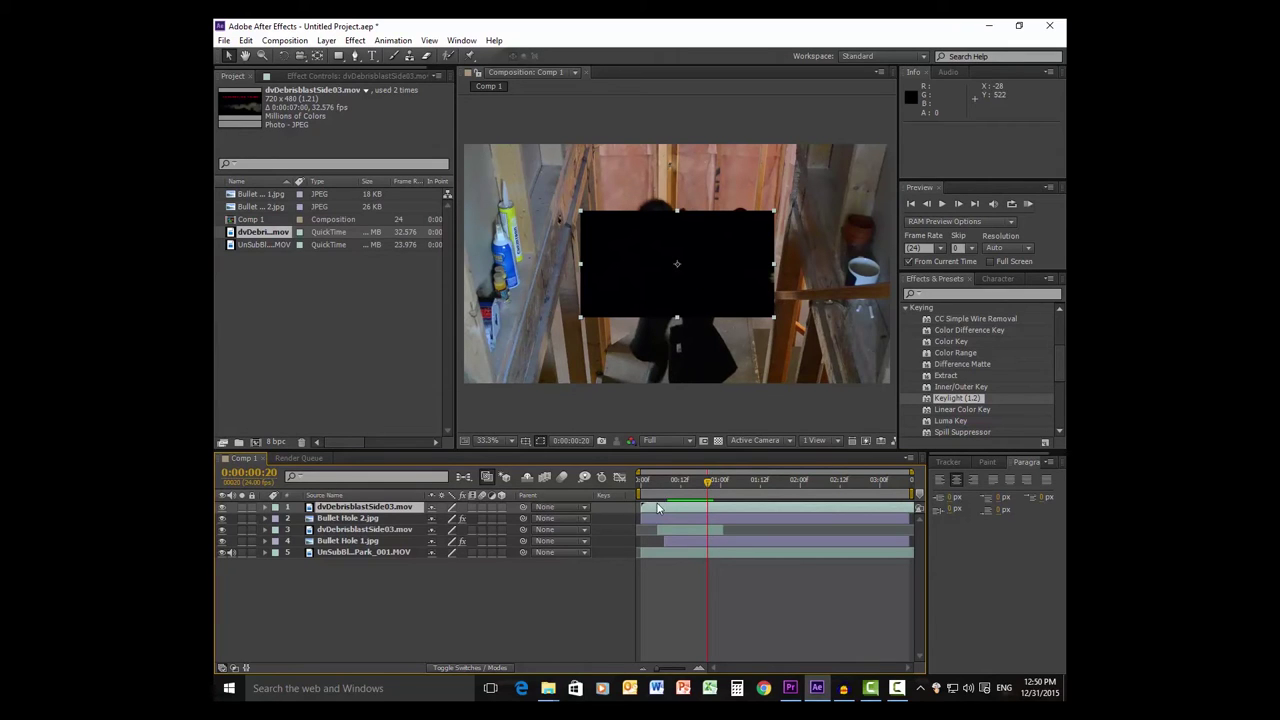
{"action": "left_click_drag", "start_coordinate": [642, 507], "coordinate": [708, 507]}
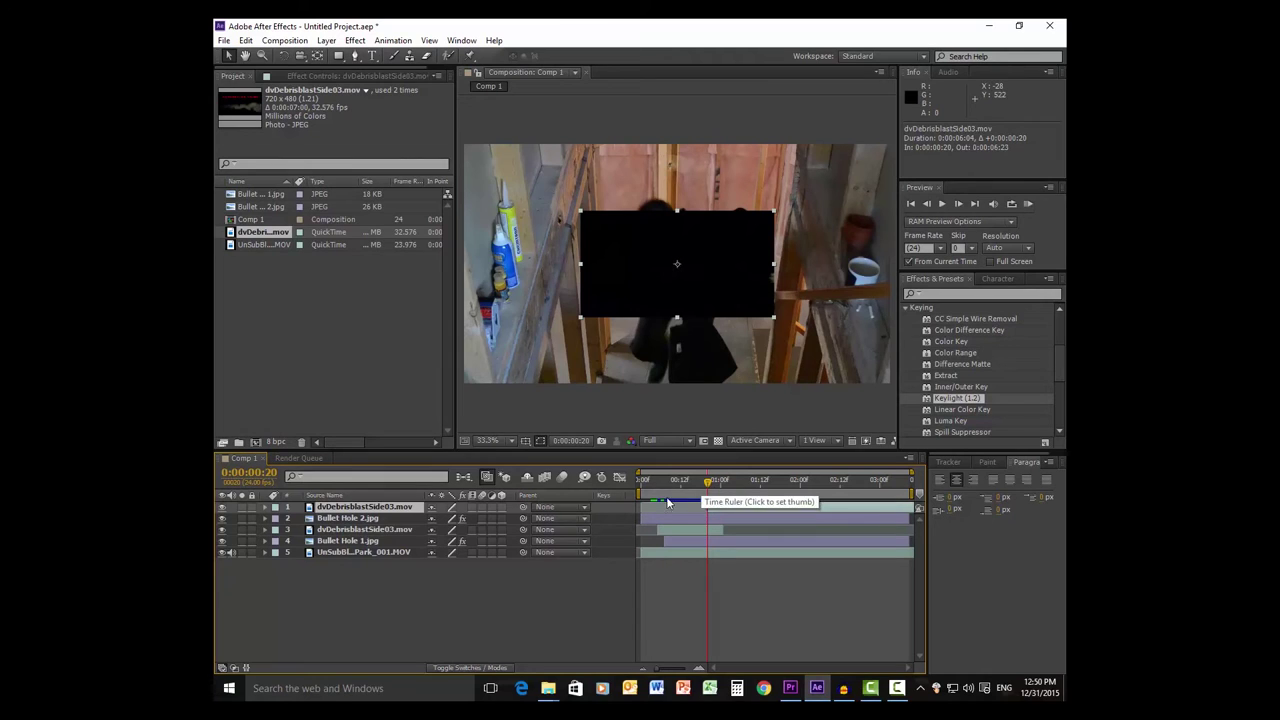
{"action": "left_click_drag", "start_coordinate": [643, 518], "coordinate": [711, 519]}
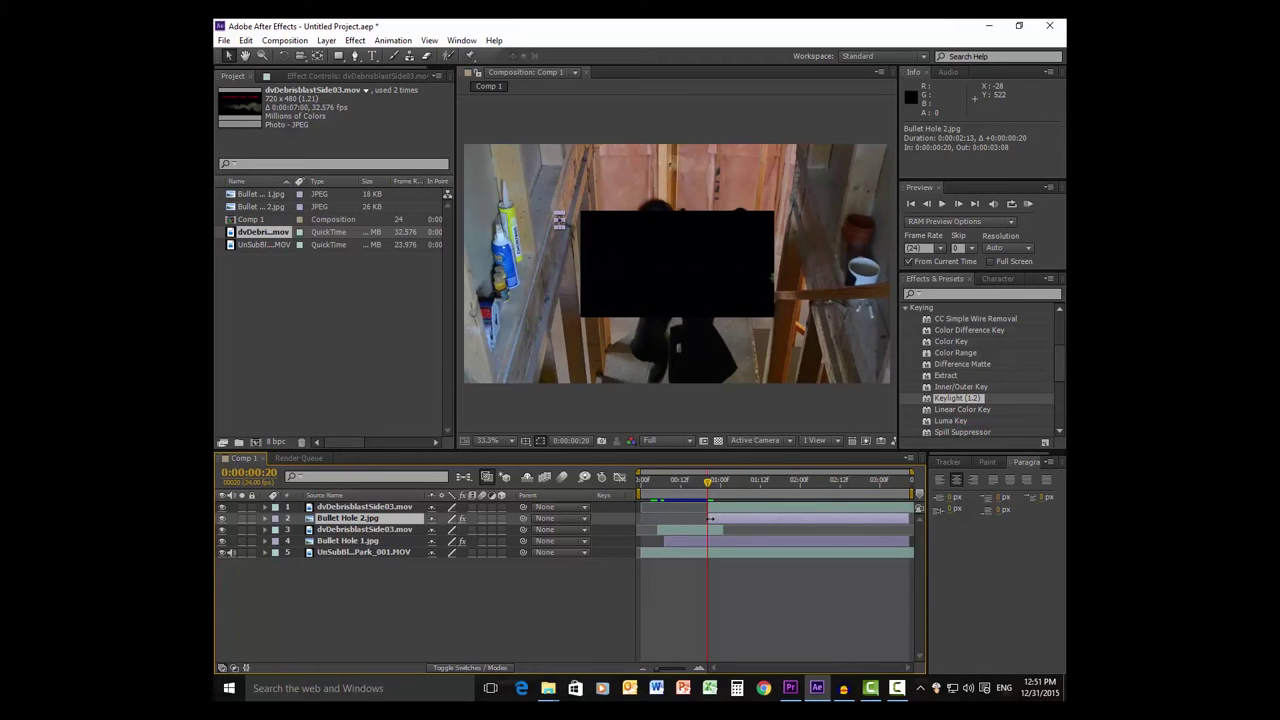
- Scale the new debris-blast layer to -73,-73%, flipping it over the man on the stairs
{"action": "left_click", "coordinate": [712, 507]}
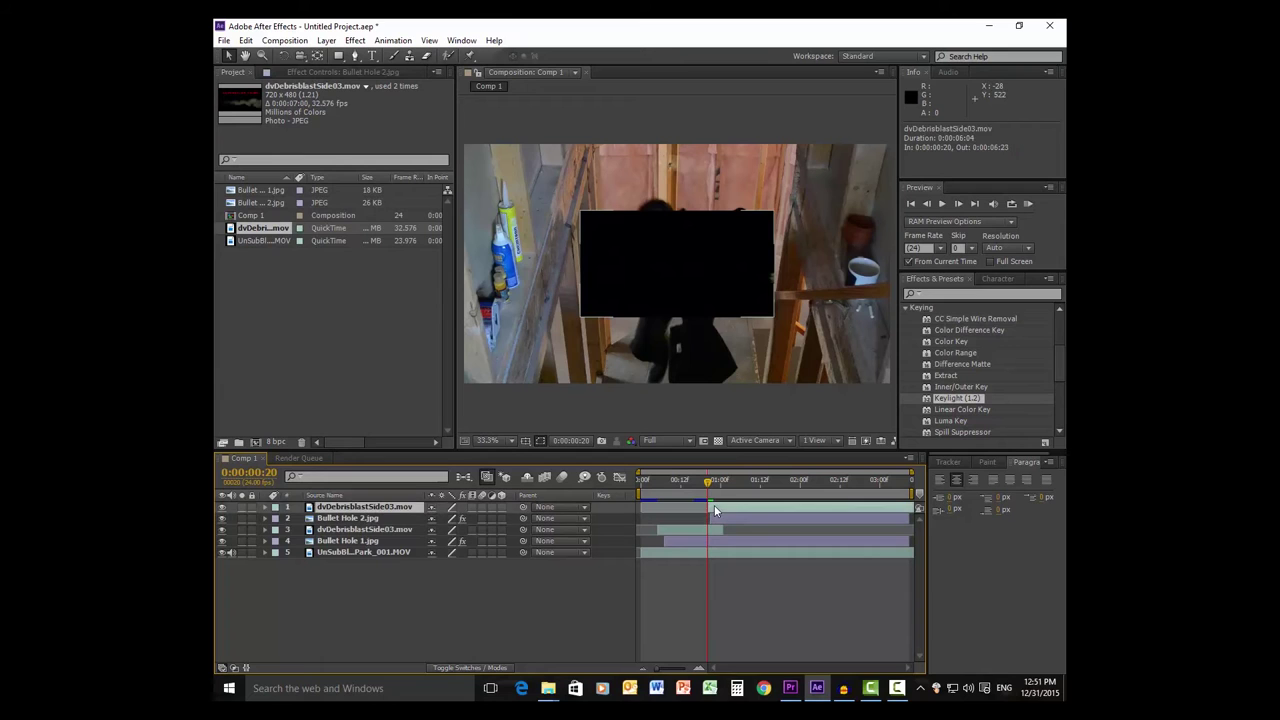
{"action": "left_click", "coordinate": [266, 508]}
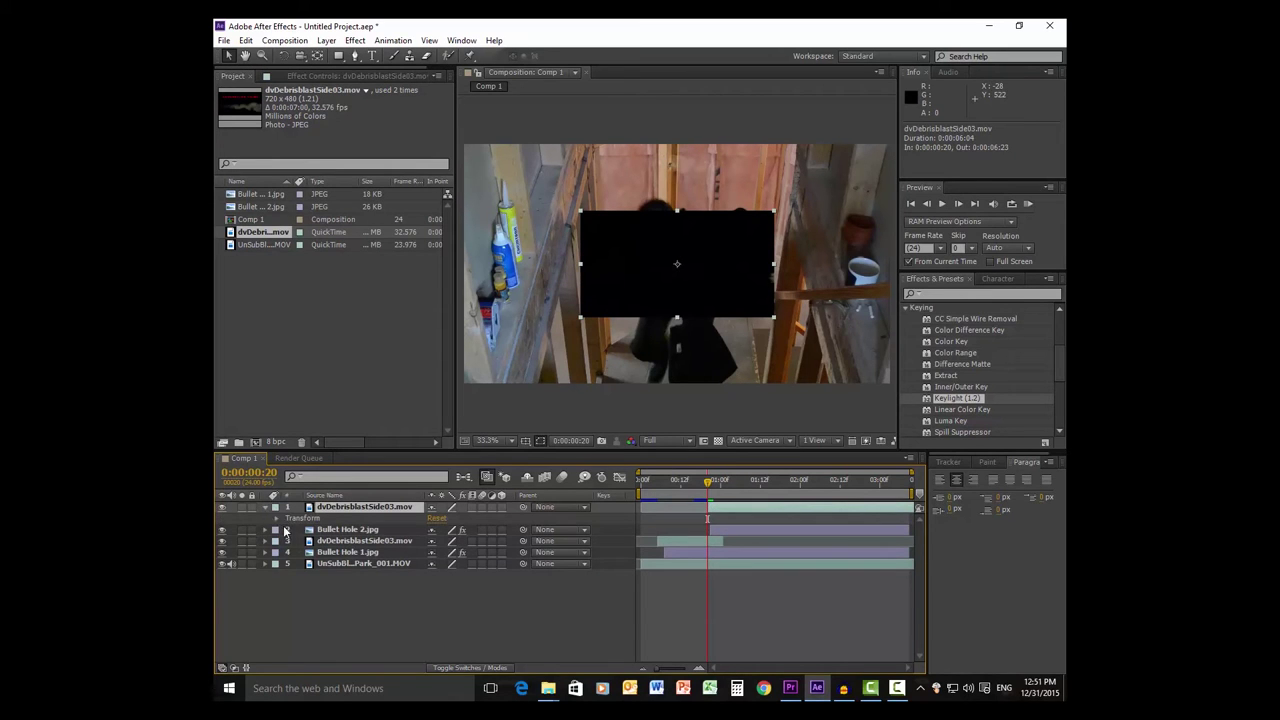
{"action": "left_click", "coordinate": [277, 518]}
{"action": "mouse_move", "coordinate": [455, 552]}
{"action": "left_mouse_down"}
{"action": "mouse_move", "coordinate": [500, 552]}
{"action": "mouse_move", "coordinate": [422, 552]}
{"action": "mouse_move", "coordinate": [443, 552]}
{"action": "left_mouse_up"}
{"action": "left_click_drag", "start_coordinate": [363, 567], "coordinate": [355, 568]}
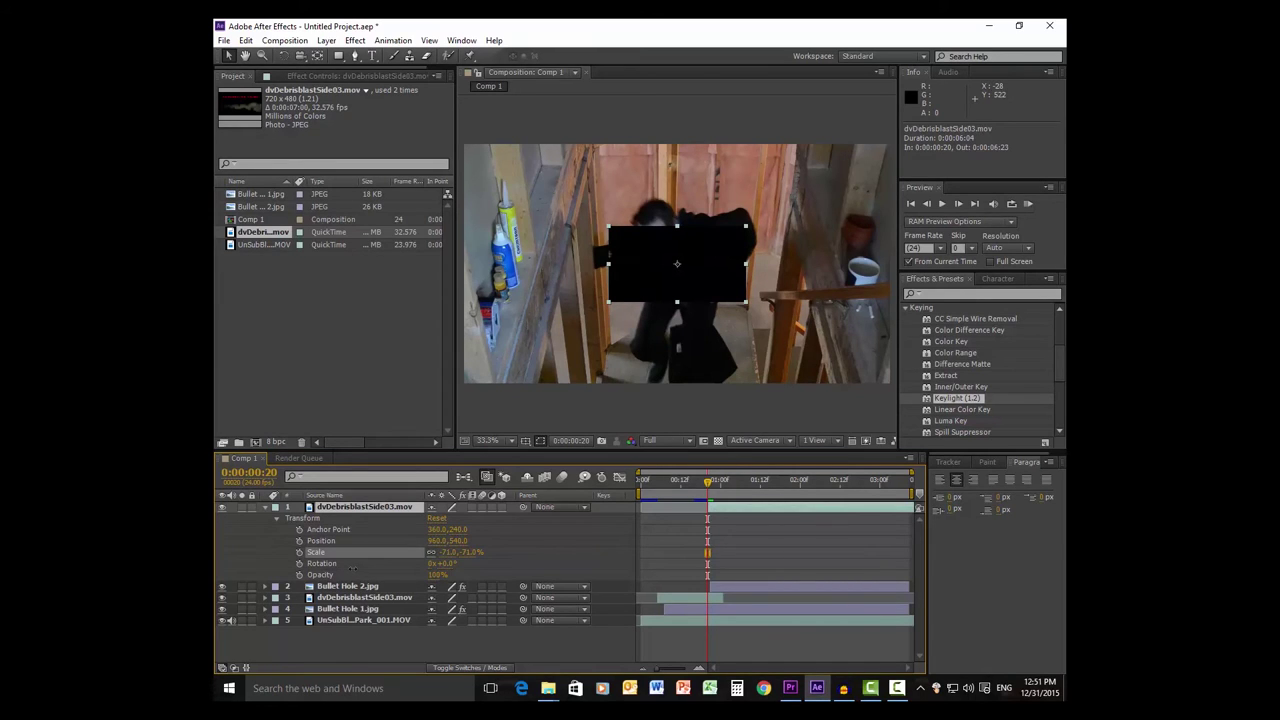
{"action": "left_click_drag", "start_coordinate": [353, 568], "coordinate": [354, 568]}
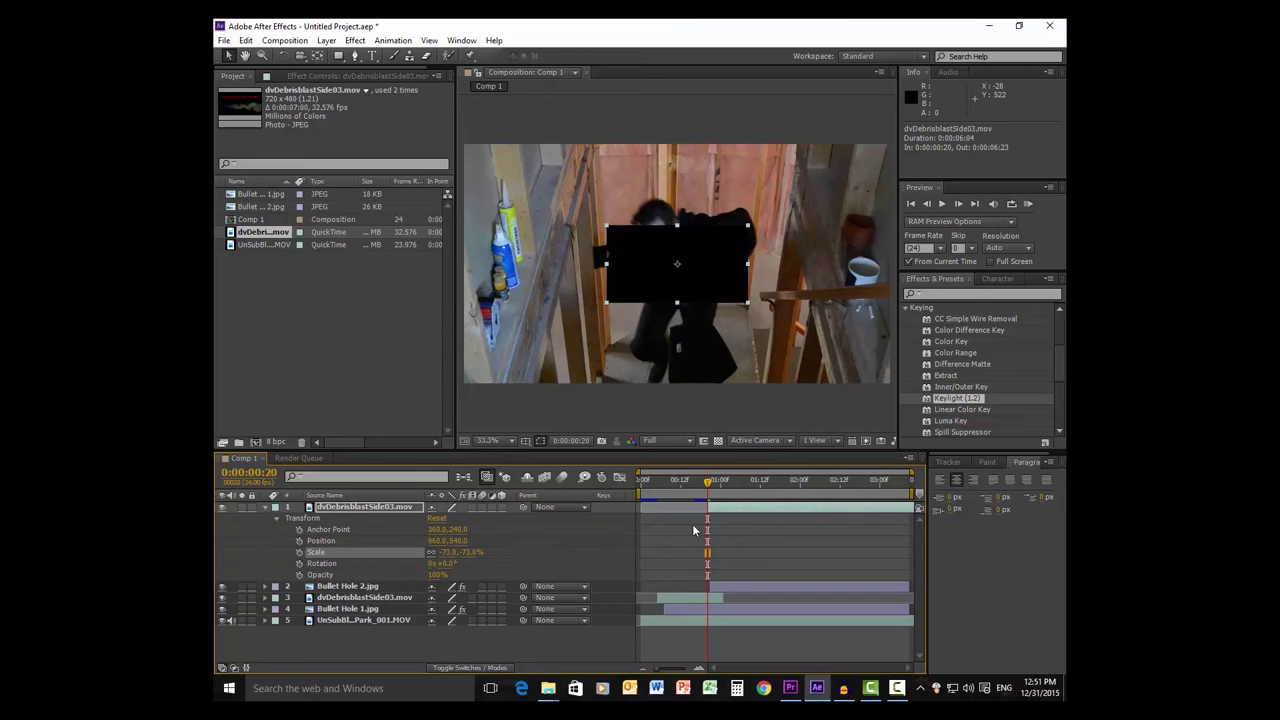
{"action": "left_click_drag", "start_coordinate": [711, 484], "coordinate": [714, 484]}
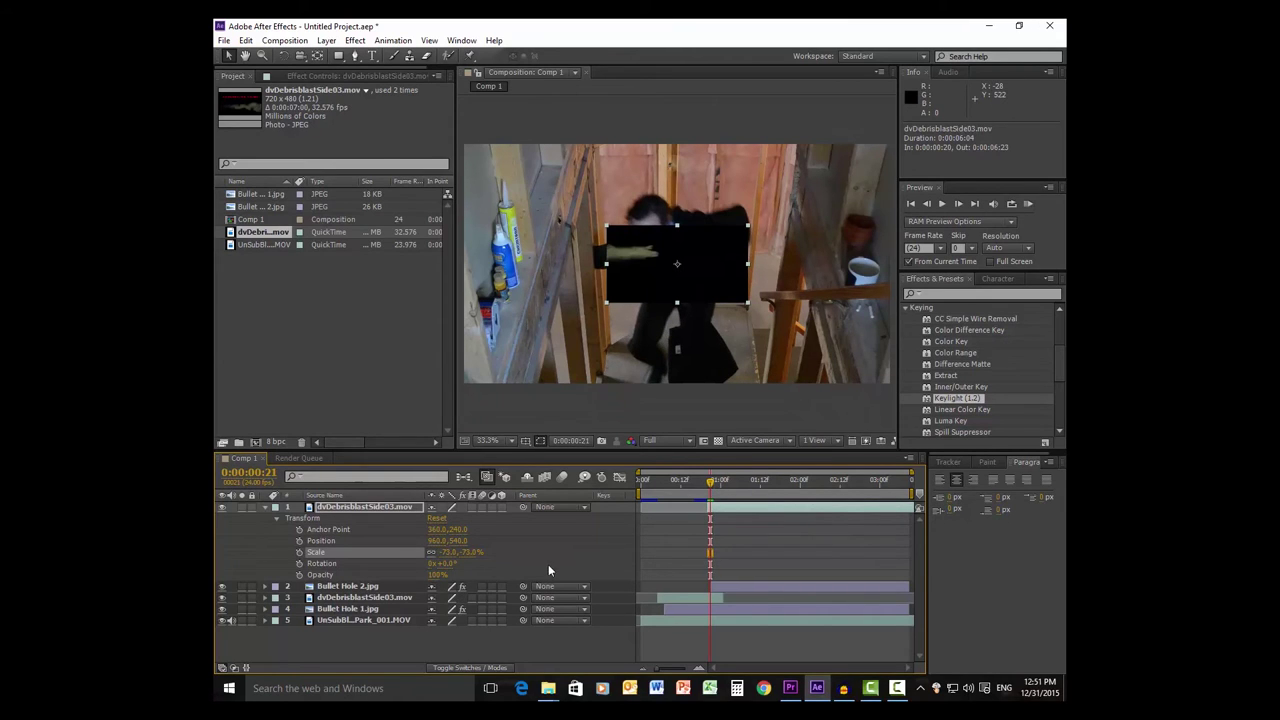
{"action": "right_click", "coordinate": [336, 508]}
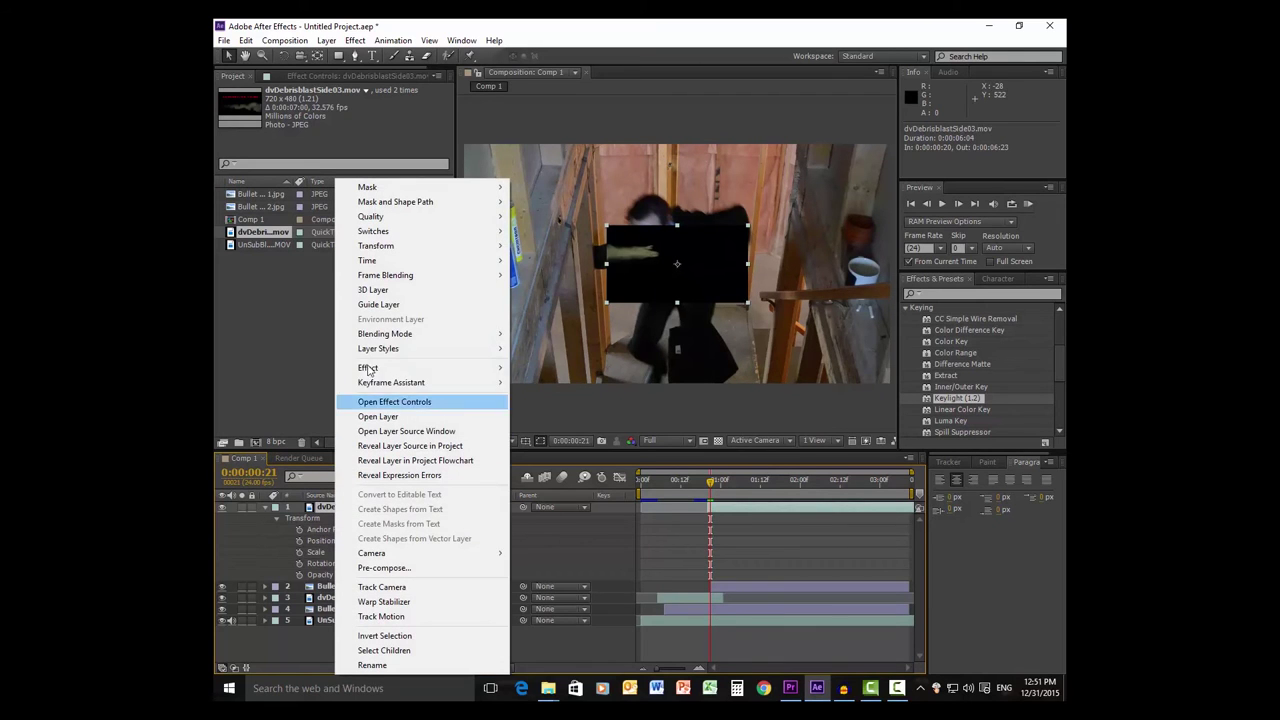
- Set the debris layer to Screen blending, scale it to -55% and position it at 668,387
{"action": "mouse_move", "coordinate": [371, 338]}
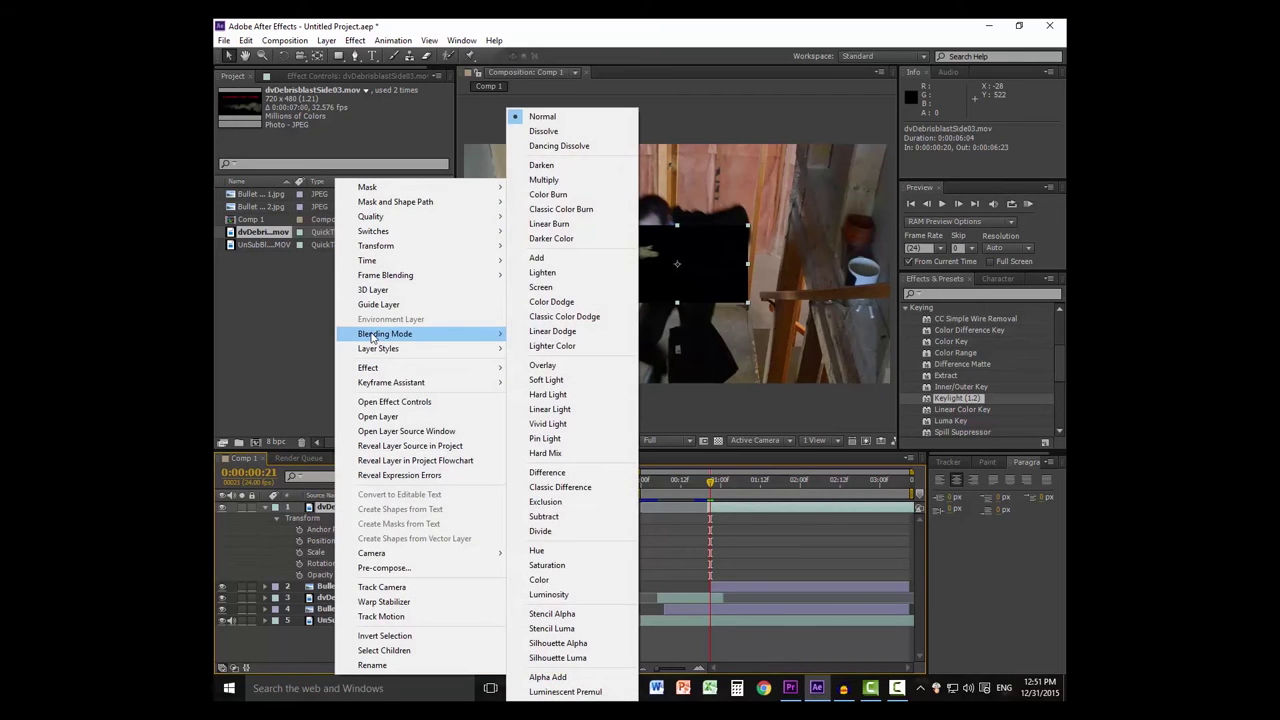
{"action": "left_click", "coordinate": [531, 286]}
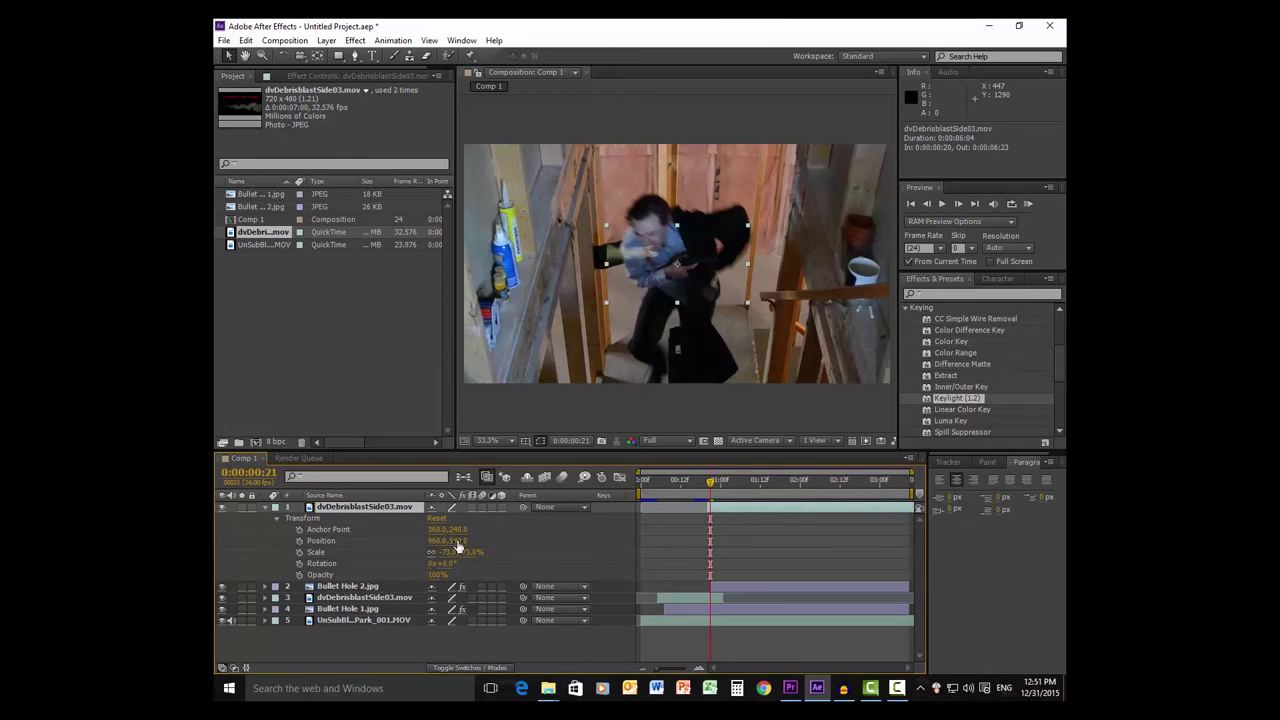
{"action": "left_click_drag", "start_coordinate": [457, 545], "coordinate": [292, 540]}
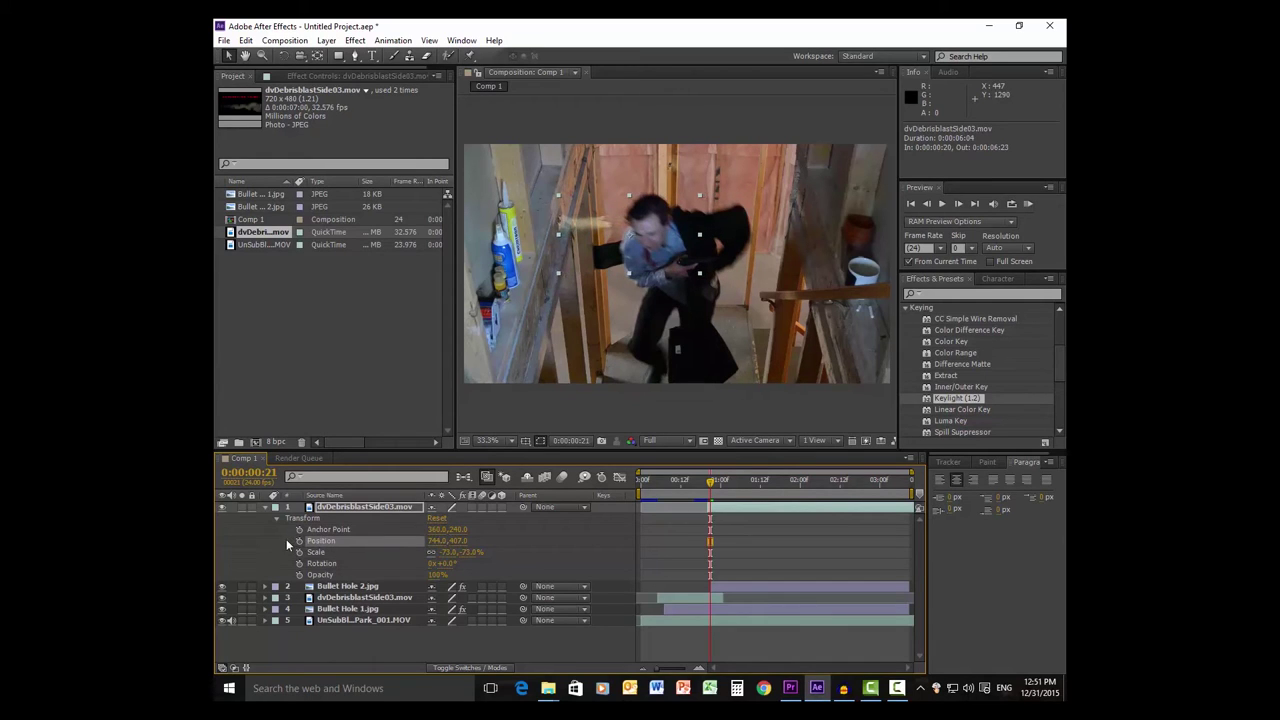
{"action": "left_click_drag", "start_coordinate": [456, 541], "coordinate": [481, 552]}
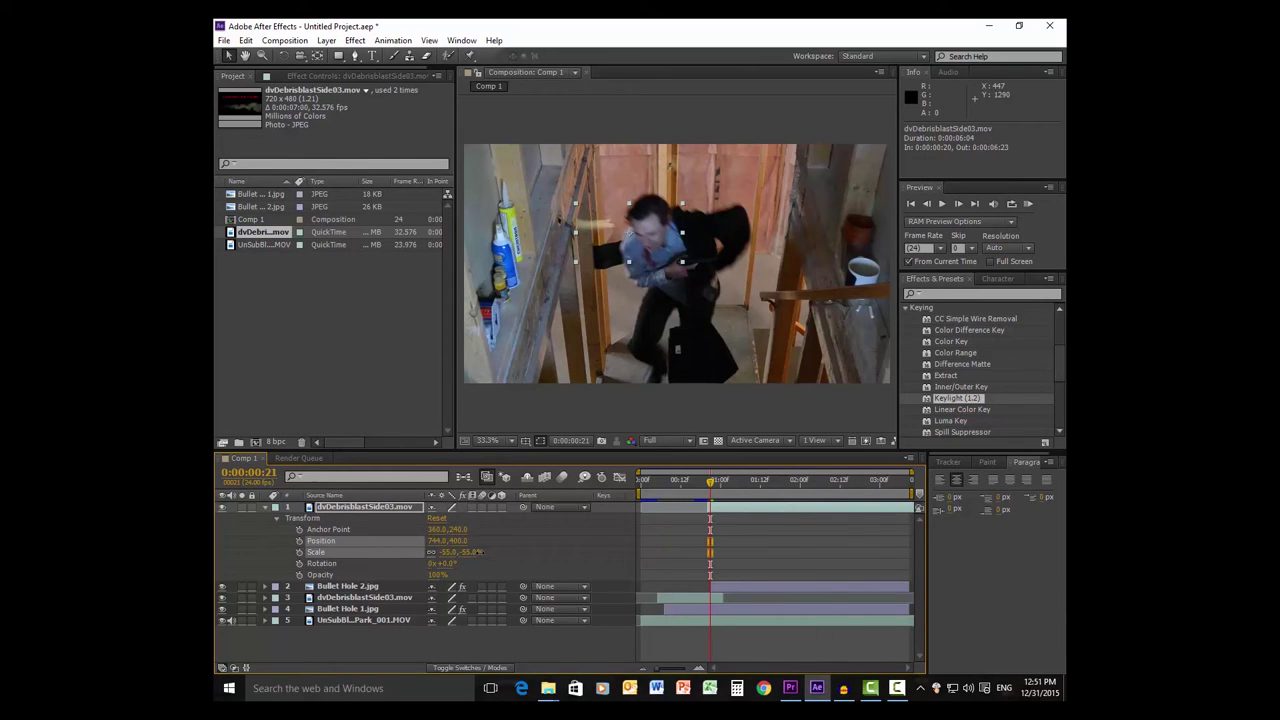
{"action": "left_click", "coordinate": [427, 538]}
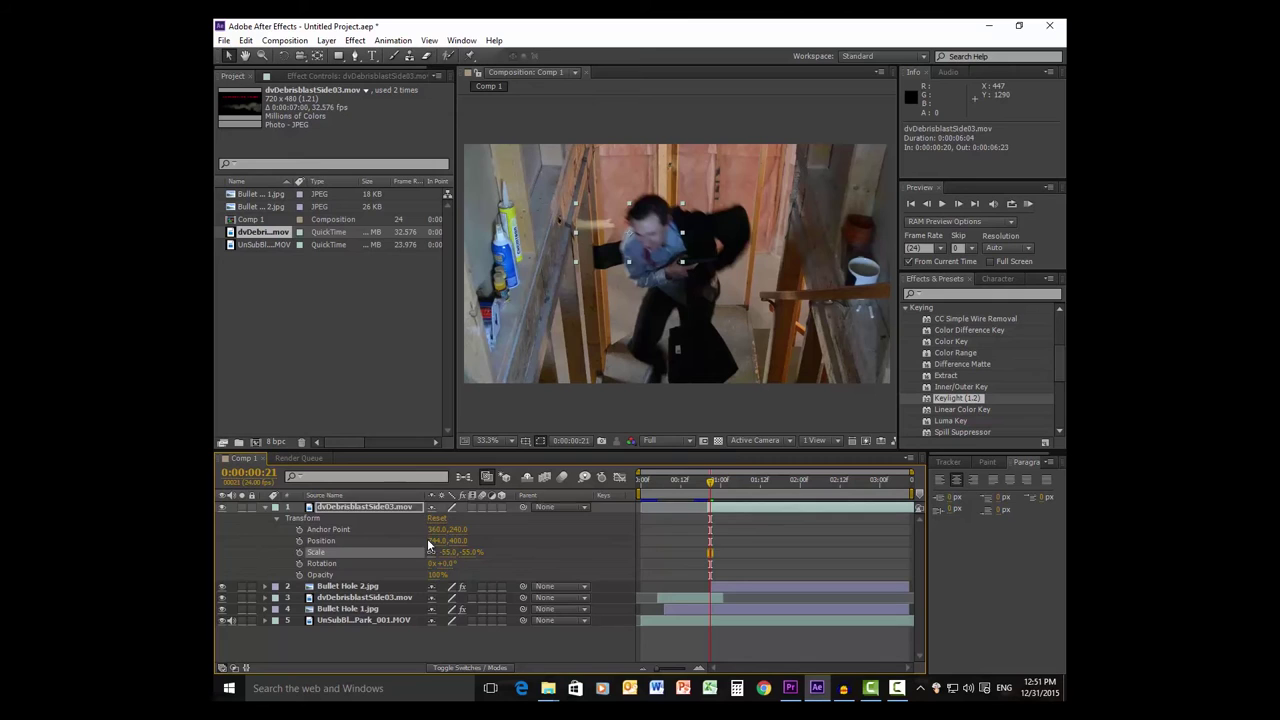
{"action": "left_click", "coordinate": [427, 538]}
{"action": "left_click_drag", "start_coordinate": [428, 541], "coordinate": [390, 545]}
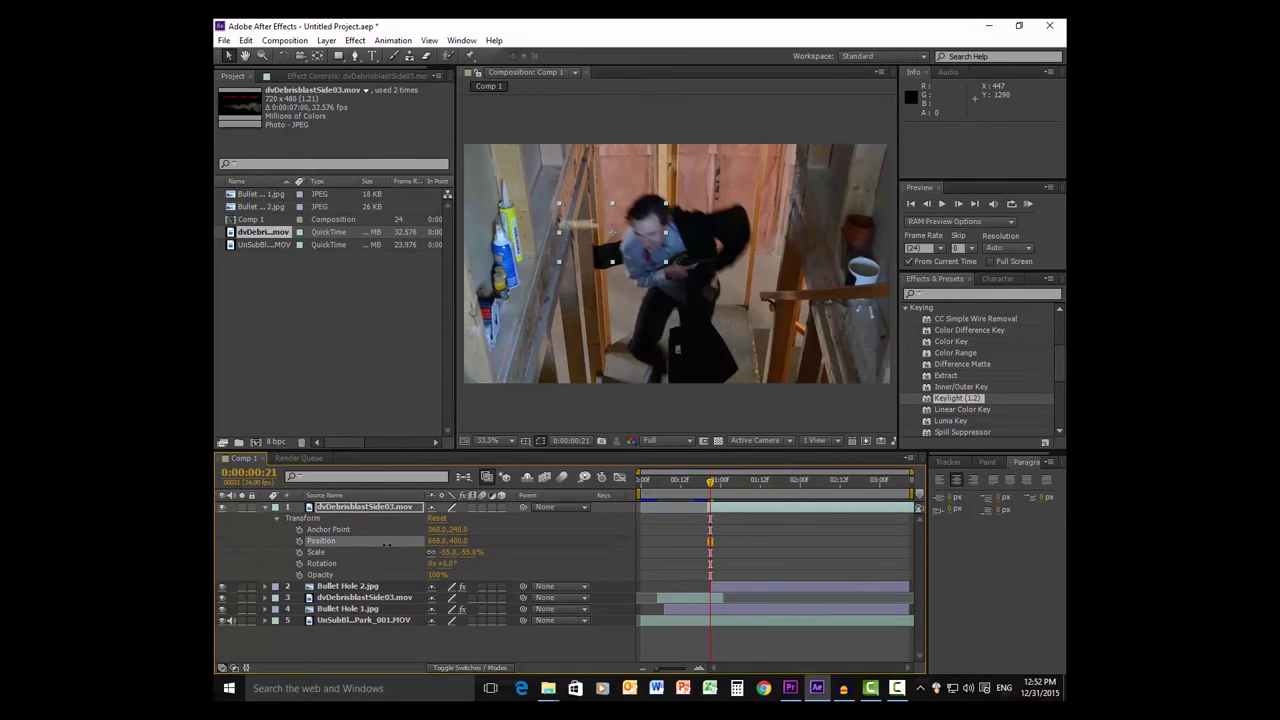
{"action": "left_click_drag", "start_coordinate": [457, 545], "coordinate": [453, 542]}
{"action": "left_click_drag", "start_coordinate": [710, 481], "coordinate": [683, 508]}
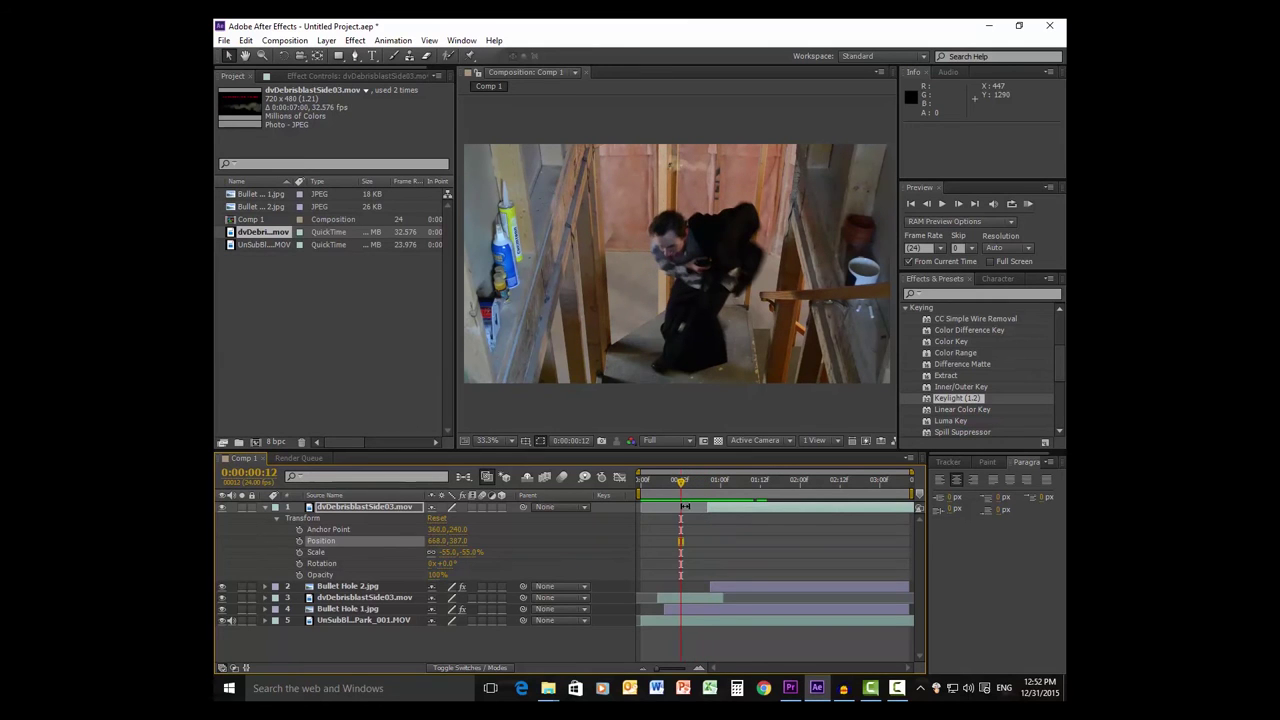
- Scrub between frames 6 and 19 to review the debris blast timing
{"action": "mouse_move", "coordinate": [683, 487]}
{"action": "left_mouse_down"}
{"action": "mouse_move", "coordinate": [714, 484]}
{"action": "mouse_move", "coordinate": [701, 484]}
{"action": "left_mouse_up"}
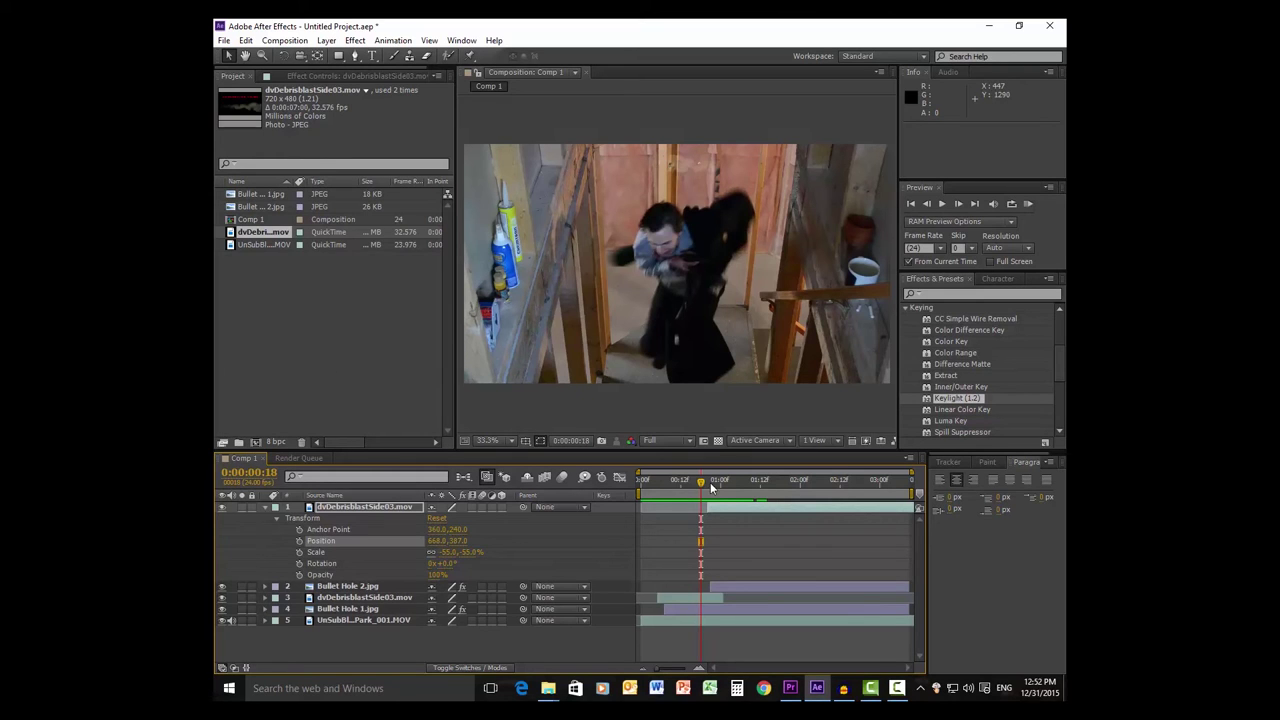
{"action": "mouse_move", "coordinate": [702, 480]}
{"action": "left_mouse_down"}
{"action": "mouse_move", "coordinate": [662, 496]}
{"action": "mouse_move", "coordinate": [710, 493]}
{"action": "mouse_move", "coordinate": [652, 504]}
{"action": "mouse_move", "coordinate": [751, 500]}
{"action": "mouse_move", "coordinate": [694, 502]}
{"action": "left_mouse_up"}
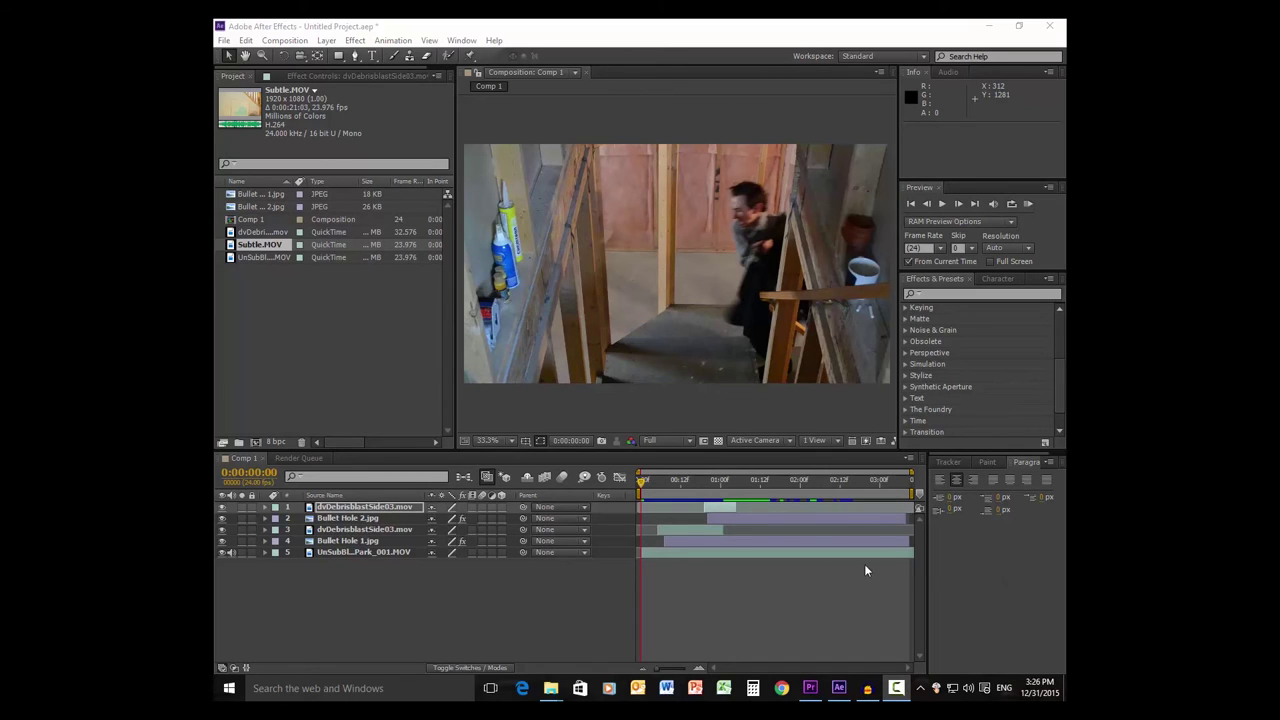
- Pre-compose all five layers into a composition named Pre-Motion, moving all attributes
{"action": "left_click", "coordinate": [356, 508]}
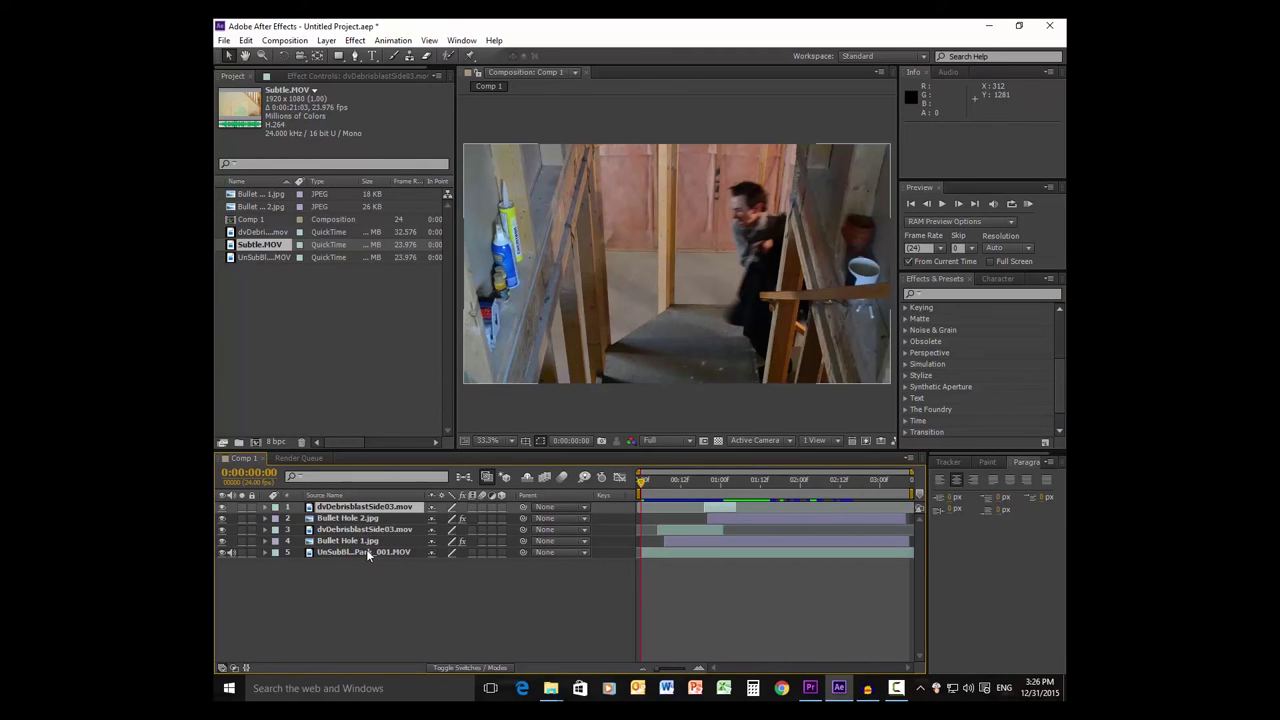
{"action": "left_click", "coordinate": [366, 551], "text": "shift"}
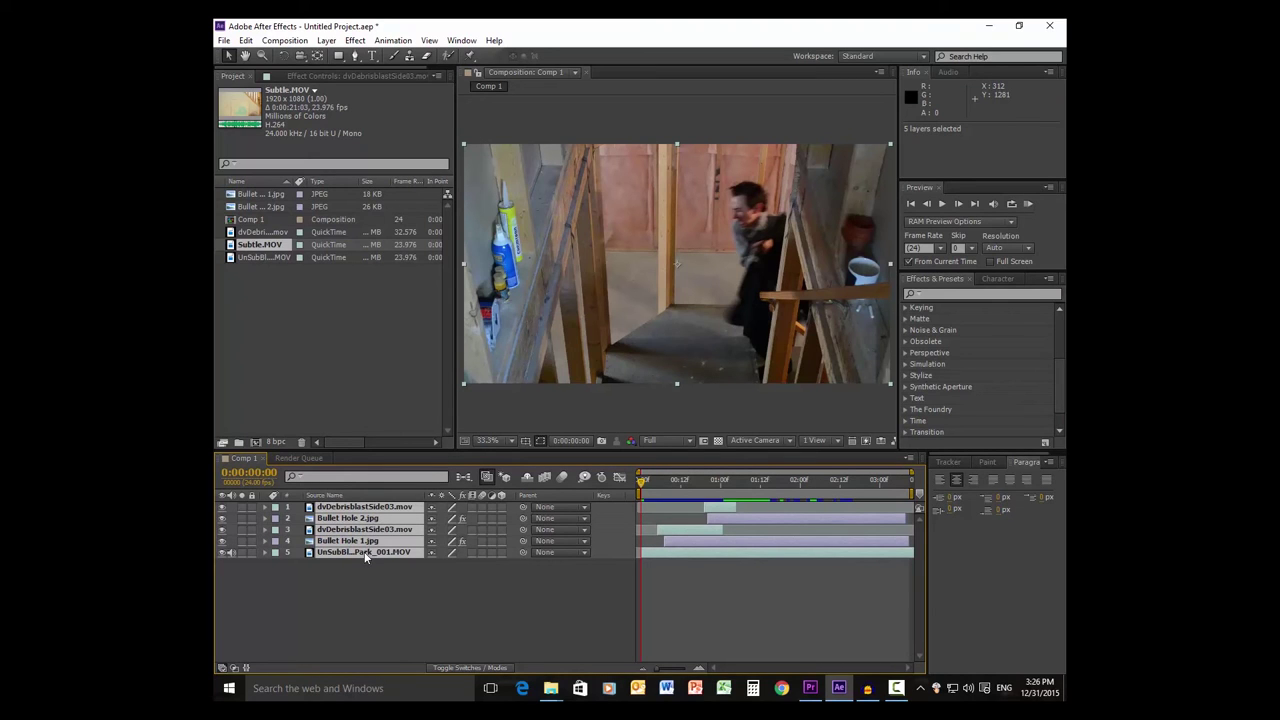
{"action": "right_click", "coordinate": [366, 559]}
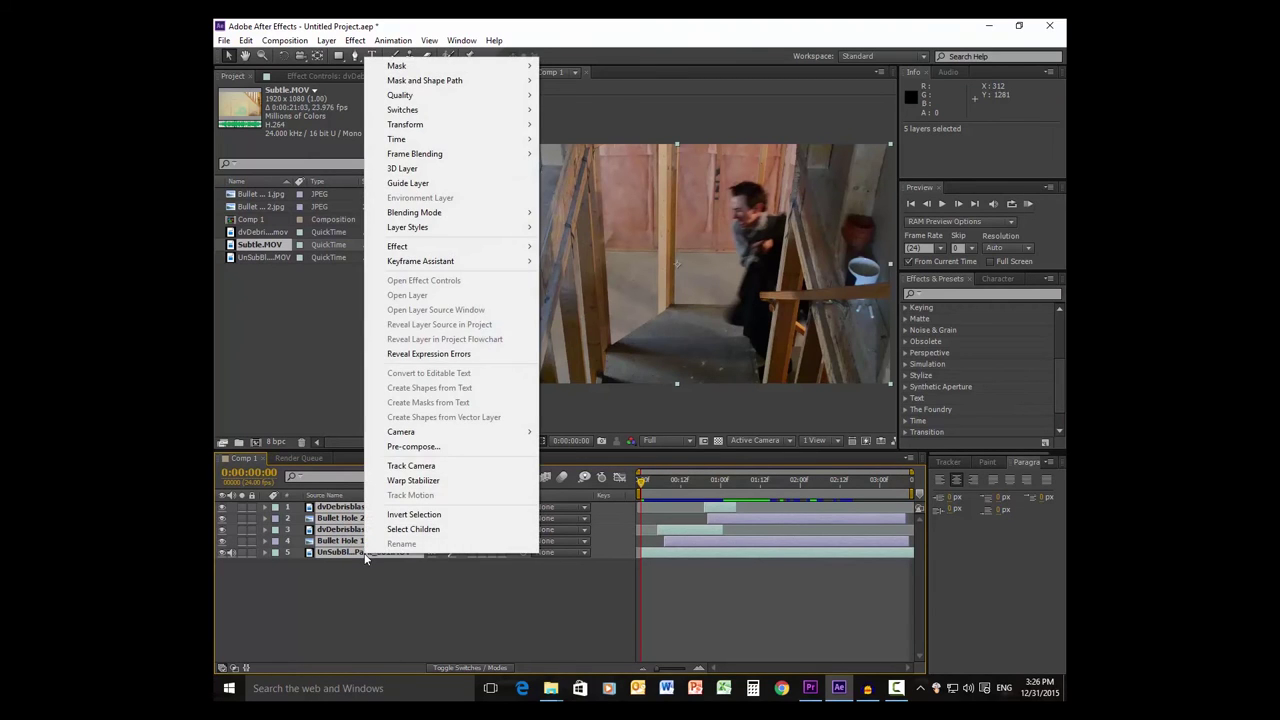
{"action": "left_click", "coordinate": [424, 449]}
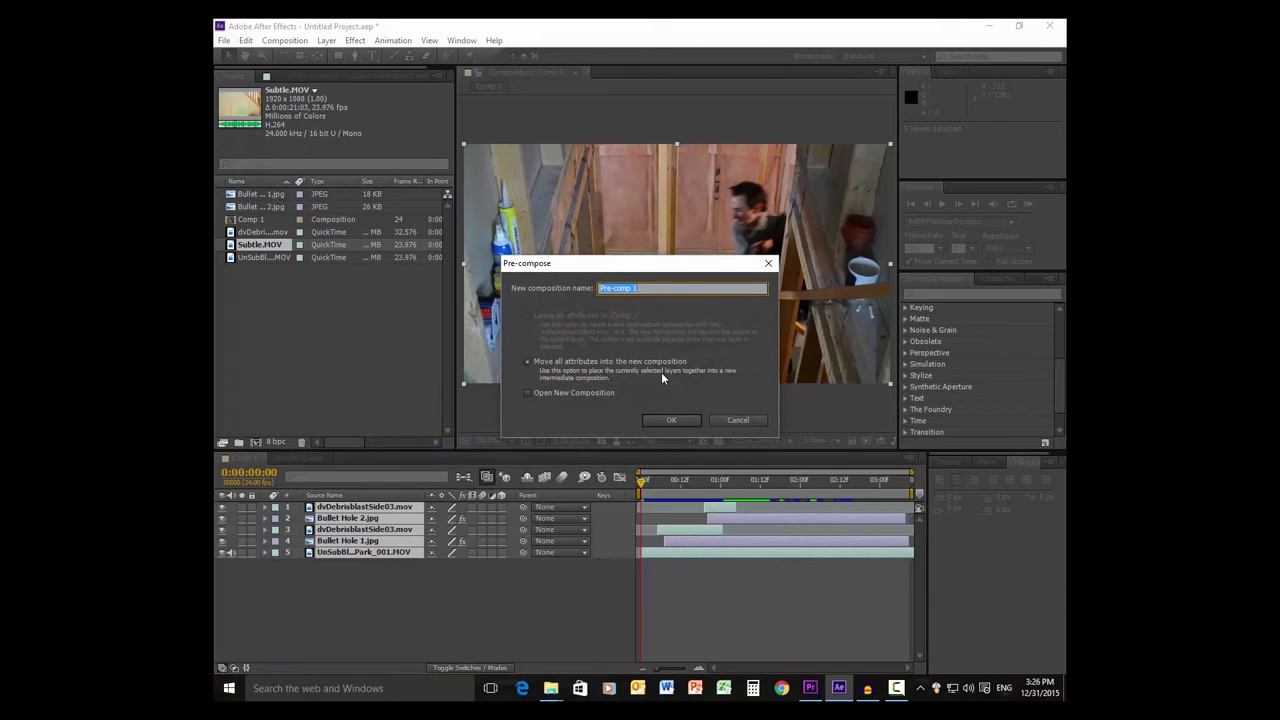
{"action": "key", "text": "End"}
{"action": "key", "text": "BackSpace"}
{"action": "key", "text": "BackSpace"}
{"action": "key", "text": "BackSpace"}
{"action": "key", "text": "BackSpace"}
{"action": "key", "text": "BackSpace"}
{"action": "key", "text": "BackSpace"}
{"action": "type", "text": "Motul"}
{"action": "left_click", "coordinate": [668, 419]}
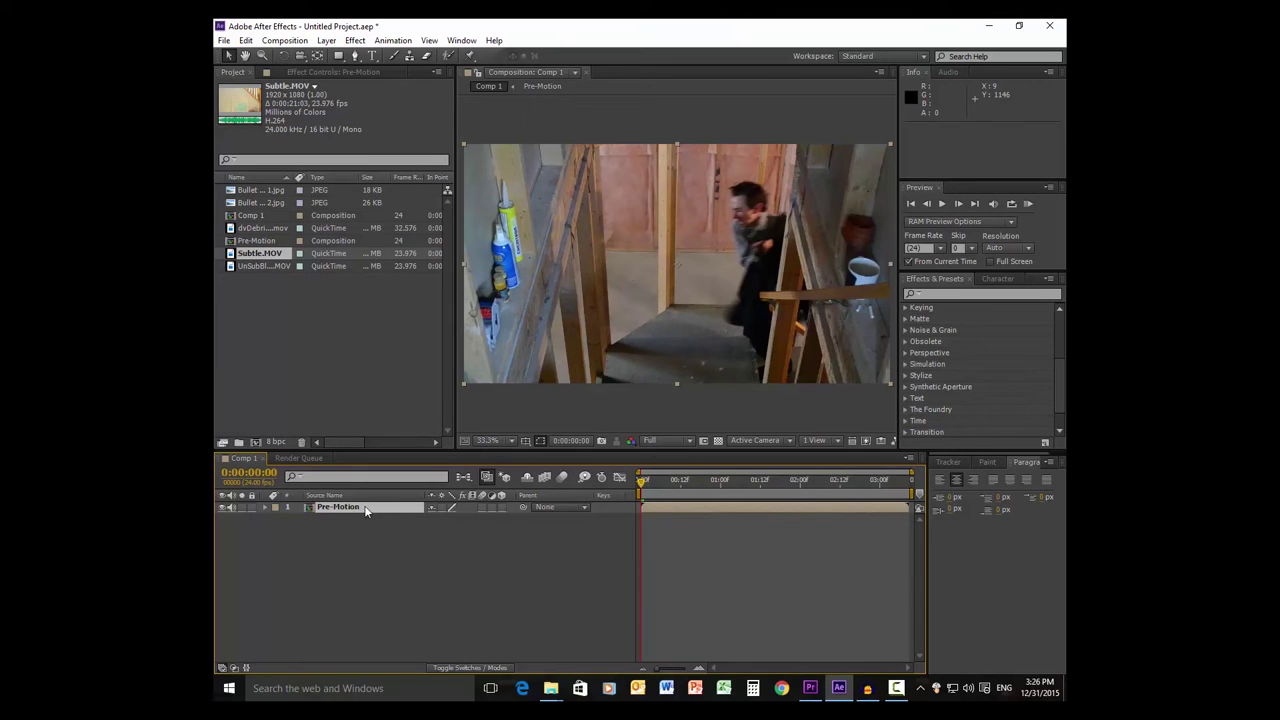
{"action": "mouse_move", "coordinate": [645, 487]}
{"action": "left_mouse_down"}
{"action": "mouse_move", "coordinate": [771, 495]}
{"action": "mouse_move", "coordinate": [641, 485]}
{"action": "left_mouse_up"}
- Place Subtle.MOV in Comp 1 above the Pre-Motion layer and scrub to preview it
{"action": "left_click", "coordinate": [251, 256]}
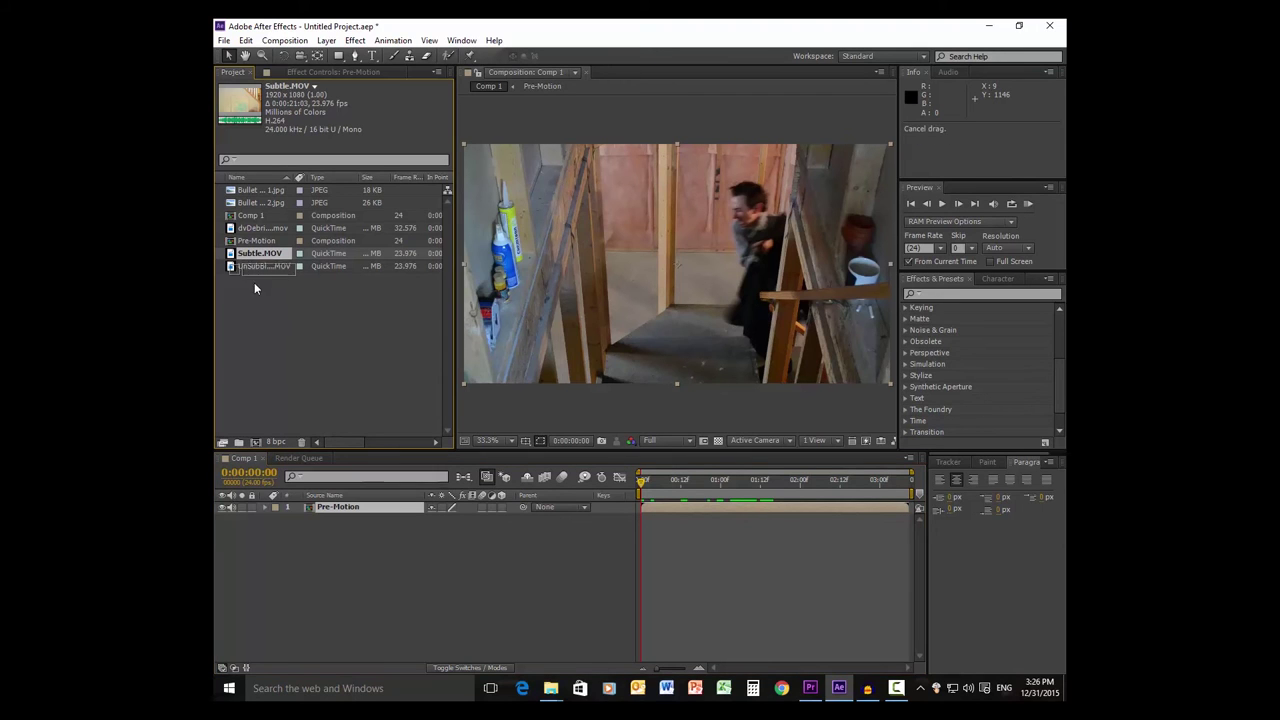
{"action": "left_click_drag", "start_coordinate": [292, 502], "coordinate": [293, 503]}
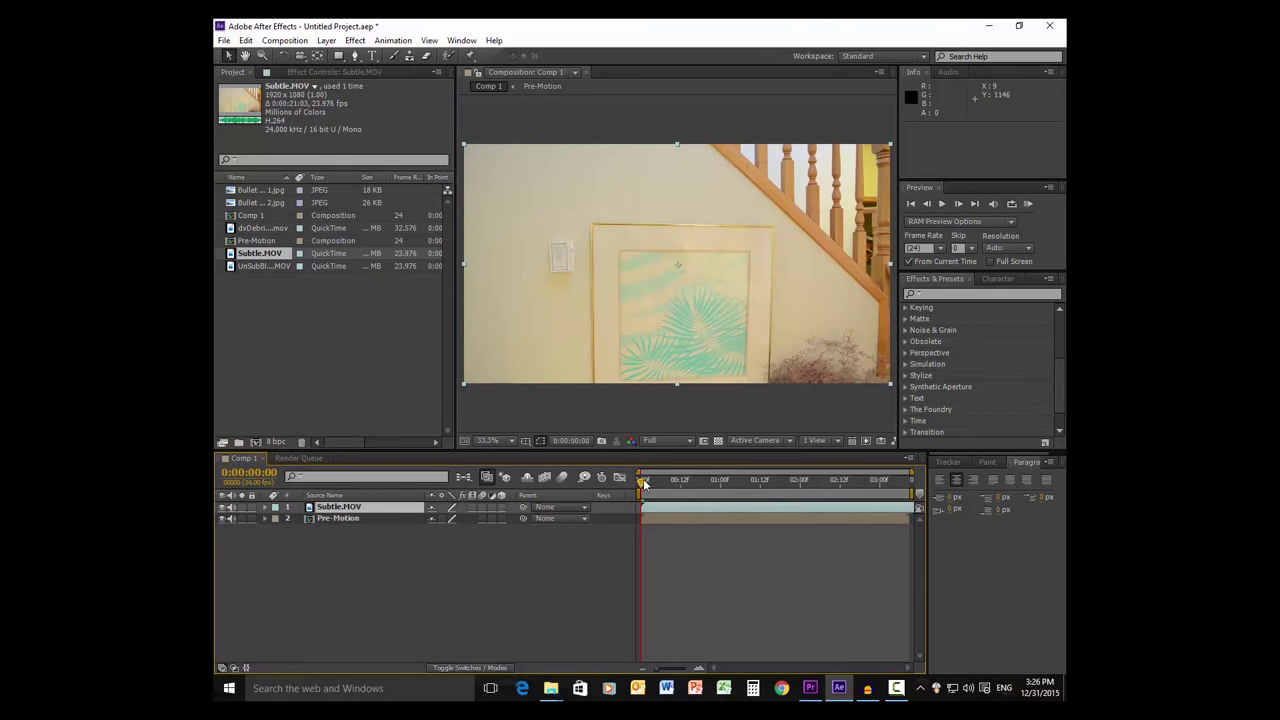
{"action": "mouse_move", "coordinate": [643, 483]}
{"action": "left_mouse_down"}
{"action": "mouse_move", "coordinate": [885, 484]}
{"action": "mouse_move", "coordinate": [641, 485]}
{"action": "left_mouse_up"}
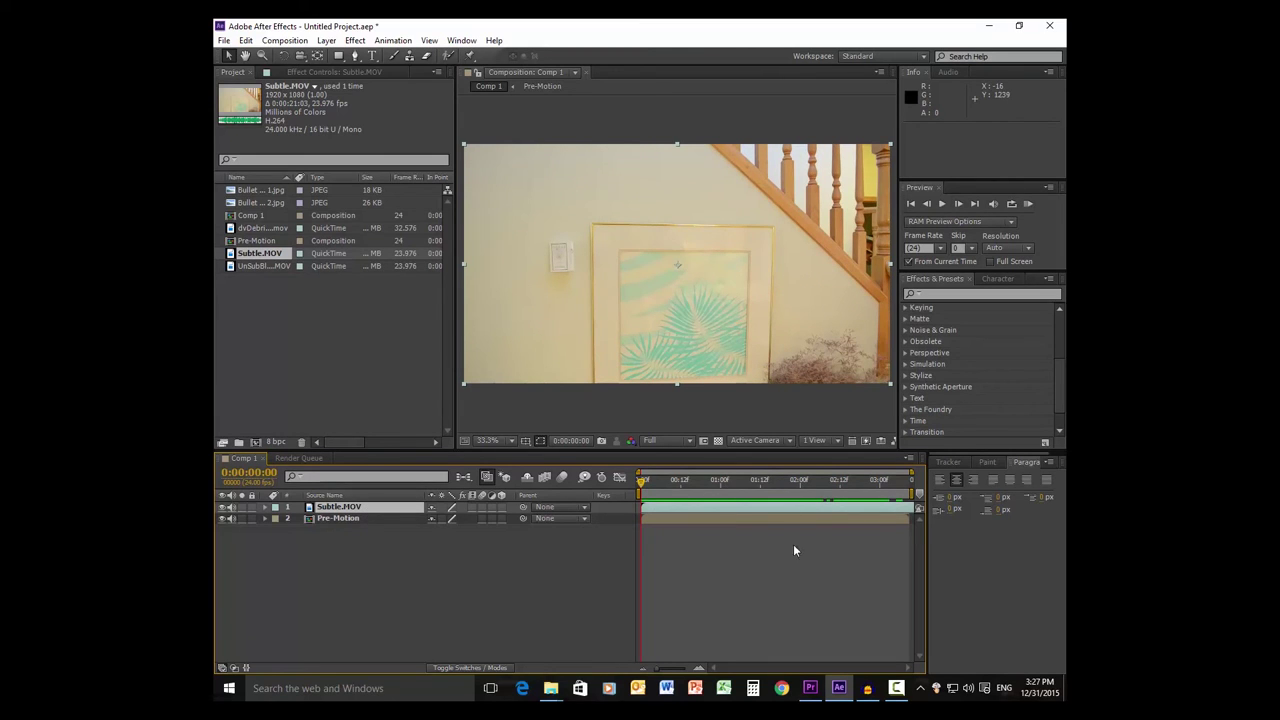
- Set up a position and rotation track on Subtle.MOV in the Tracker panel
{"action": "left_click", "coordinate": [947, 463]}
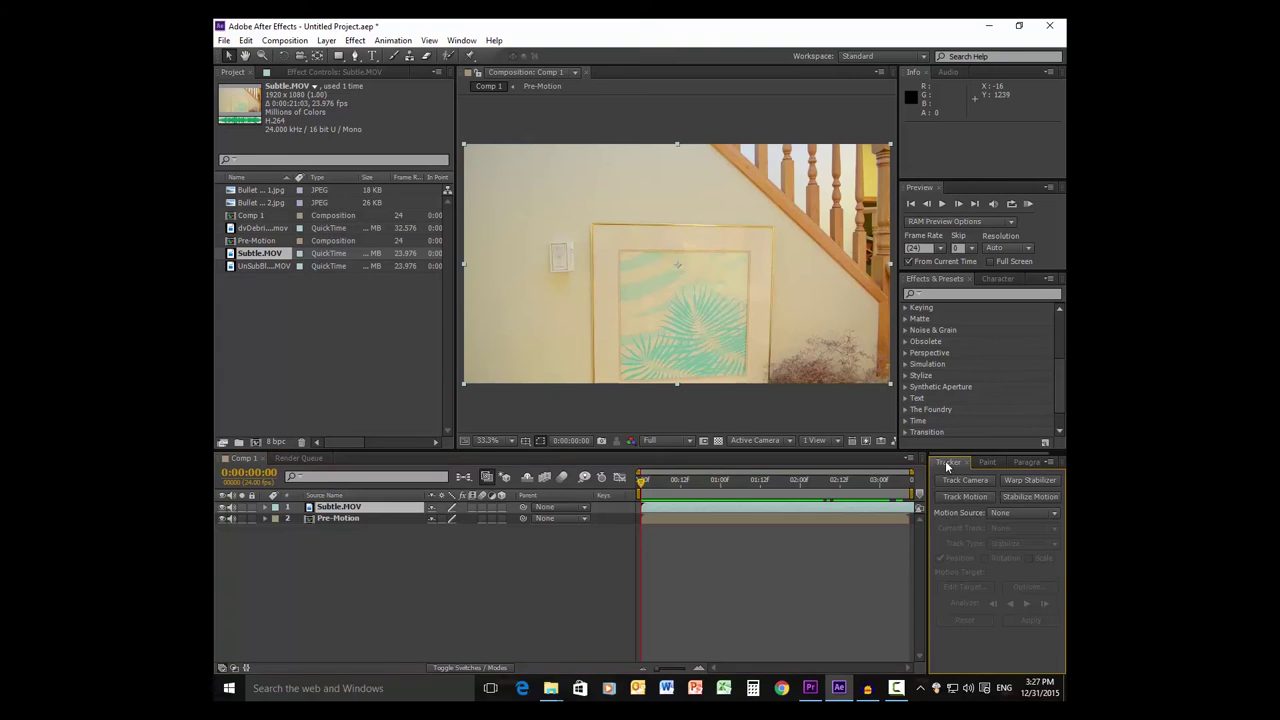
{"action": "left_click", "coordinate": [955, 496]}
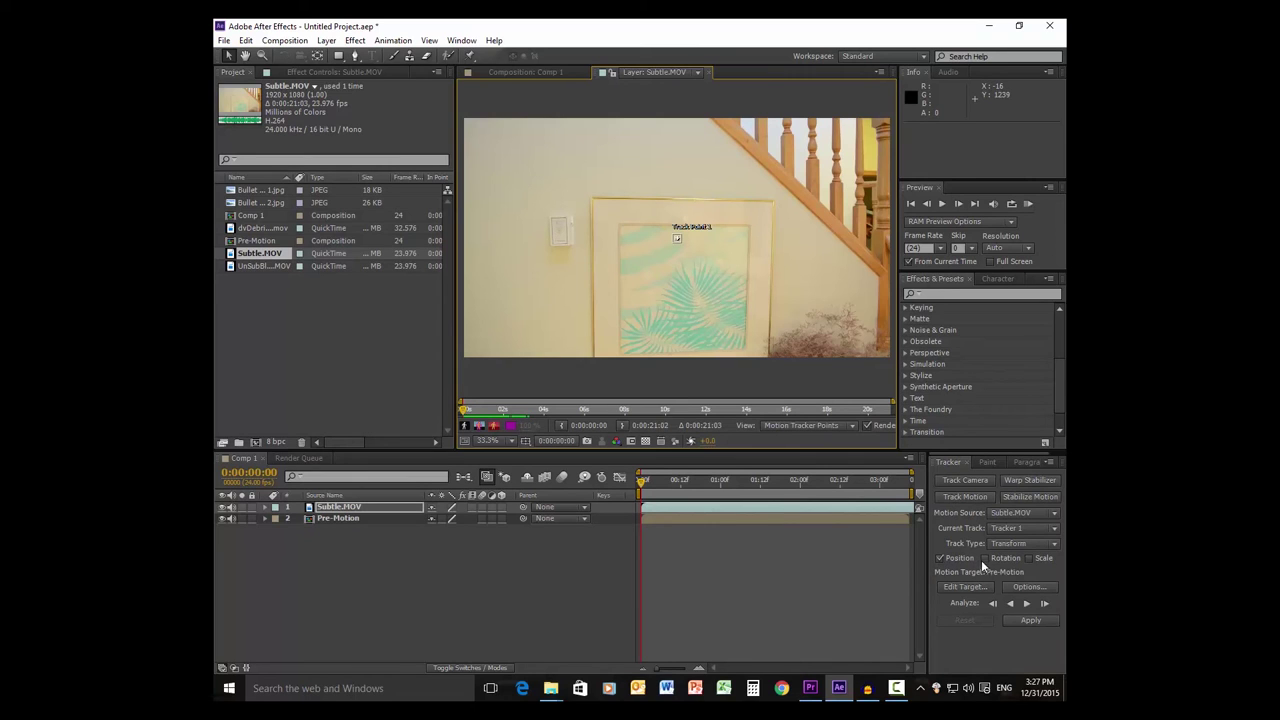
{"action": "left_click", "coordinate": [982, 559]}
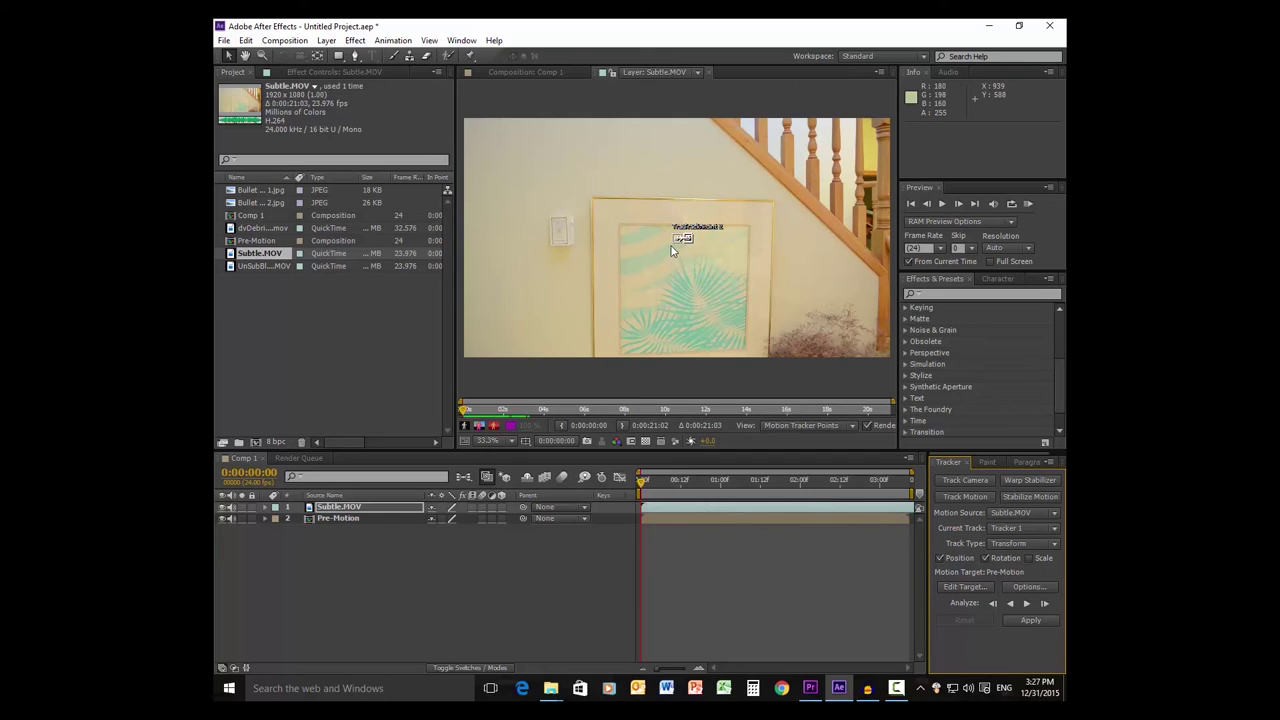
- Place the two track points on wall features and analyse forward to 0:00:04:03
{"action": "left_click_drag", "start_coordinate": [674, 247], "coordinate": [677, 247]}
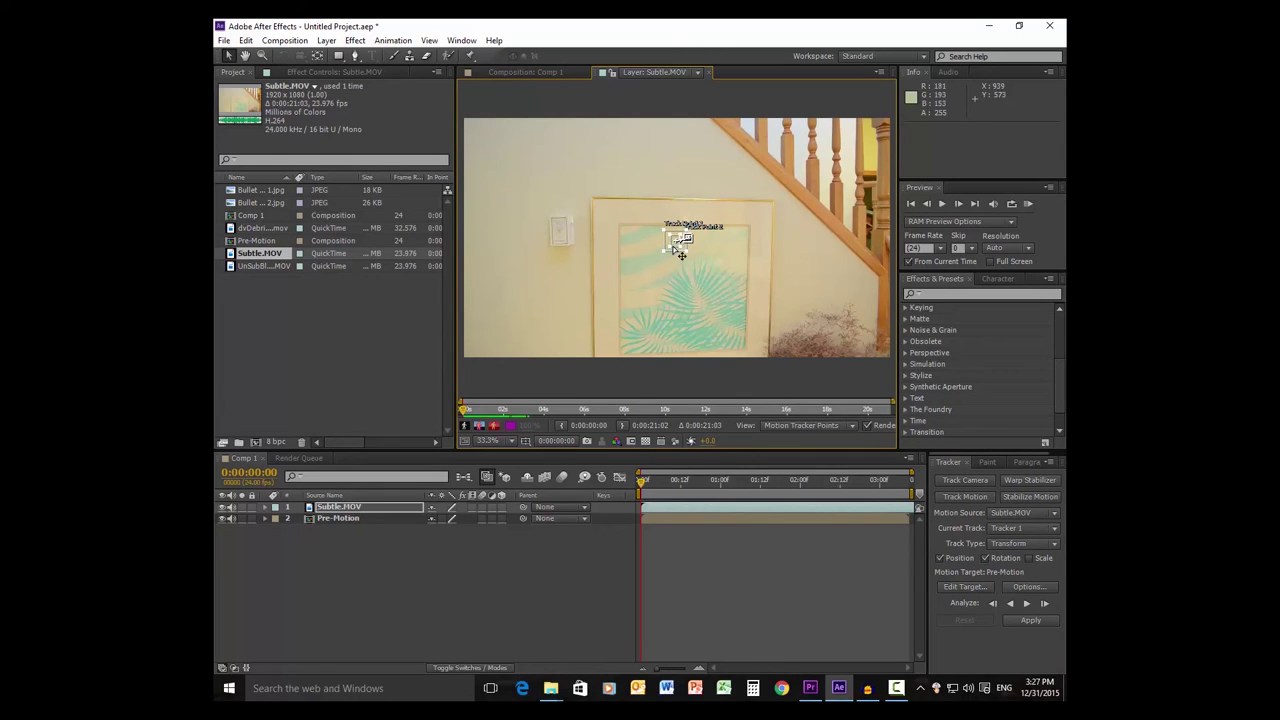
{"action": "left_click_drag", "start_coordinate": [679, 249], "coordinate": [617, 232]}
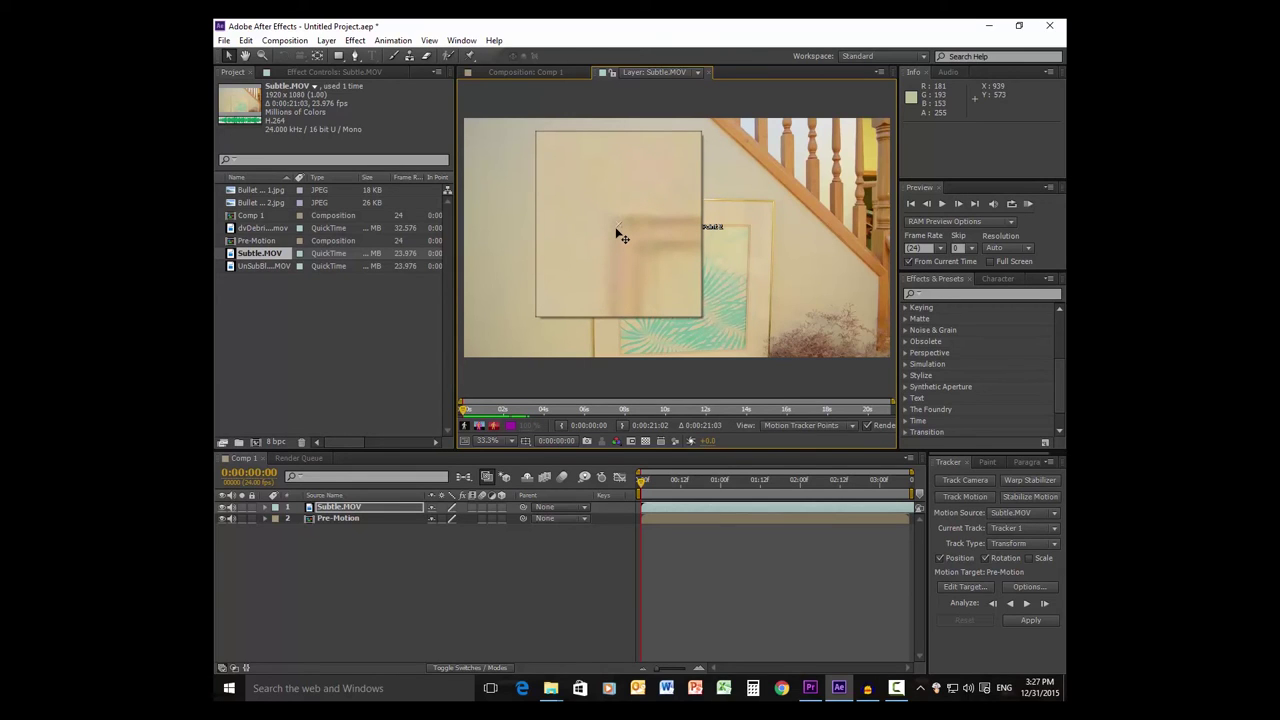
{"action": "left_click_drag", "start_coordinate": [616, 230], "coordinate": [617, 233]}
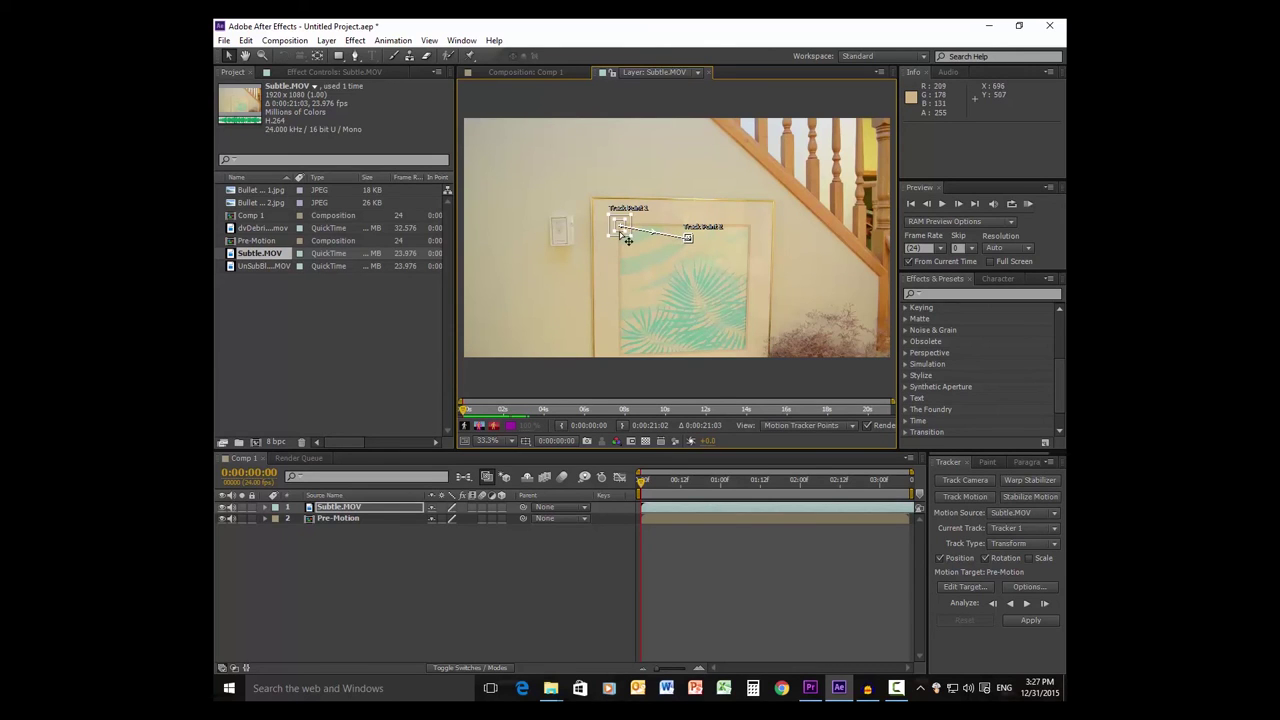
{"action": "left_click_drag", "start_coordinate": [623, 234], "coordinate": [594, 207]}
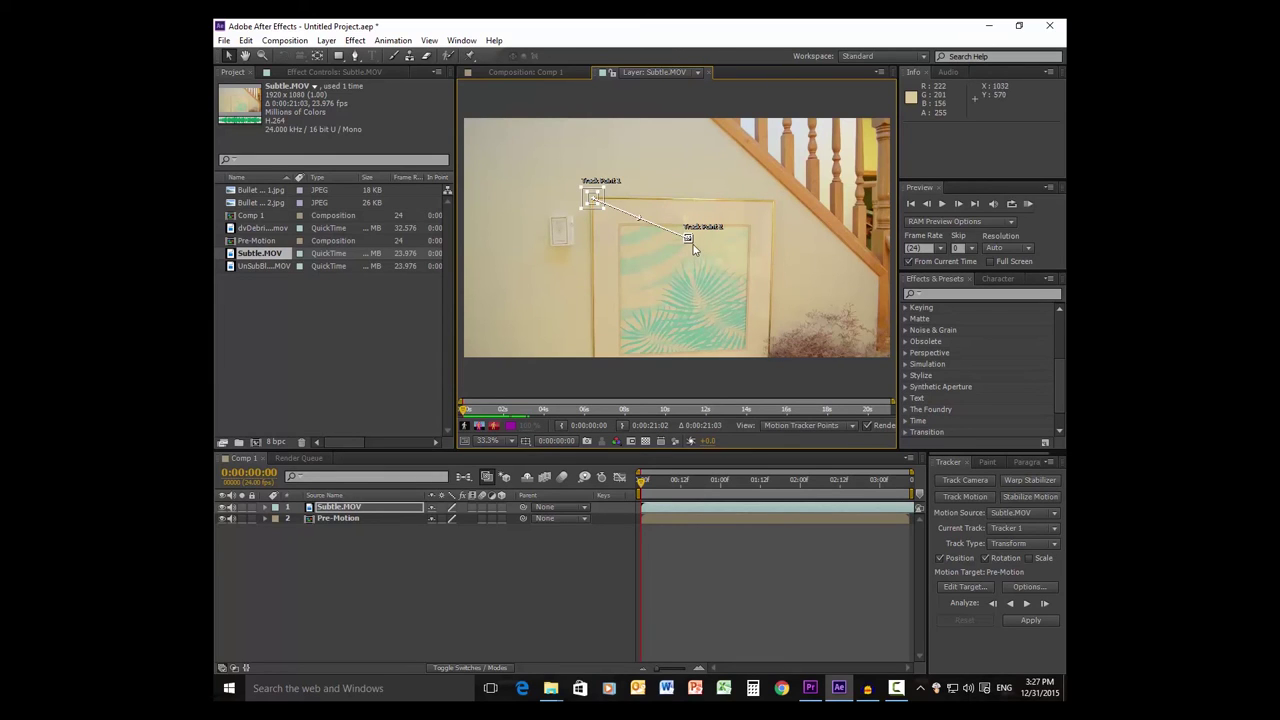
{"action": "left_click_drag", "start_coordinate": [692, 248], "coordinate": [776, 205]}
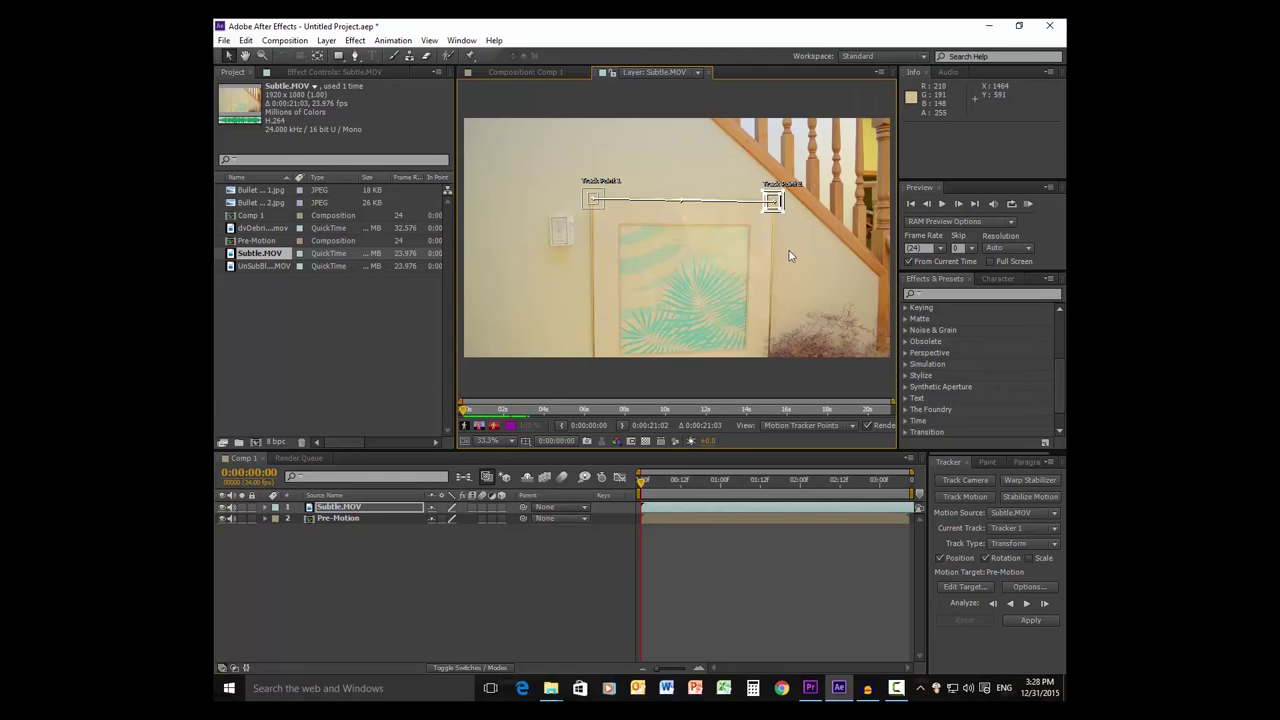
{"action": "left_click", "coordinate": [1027, 604]}
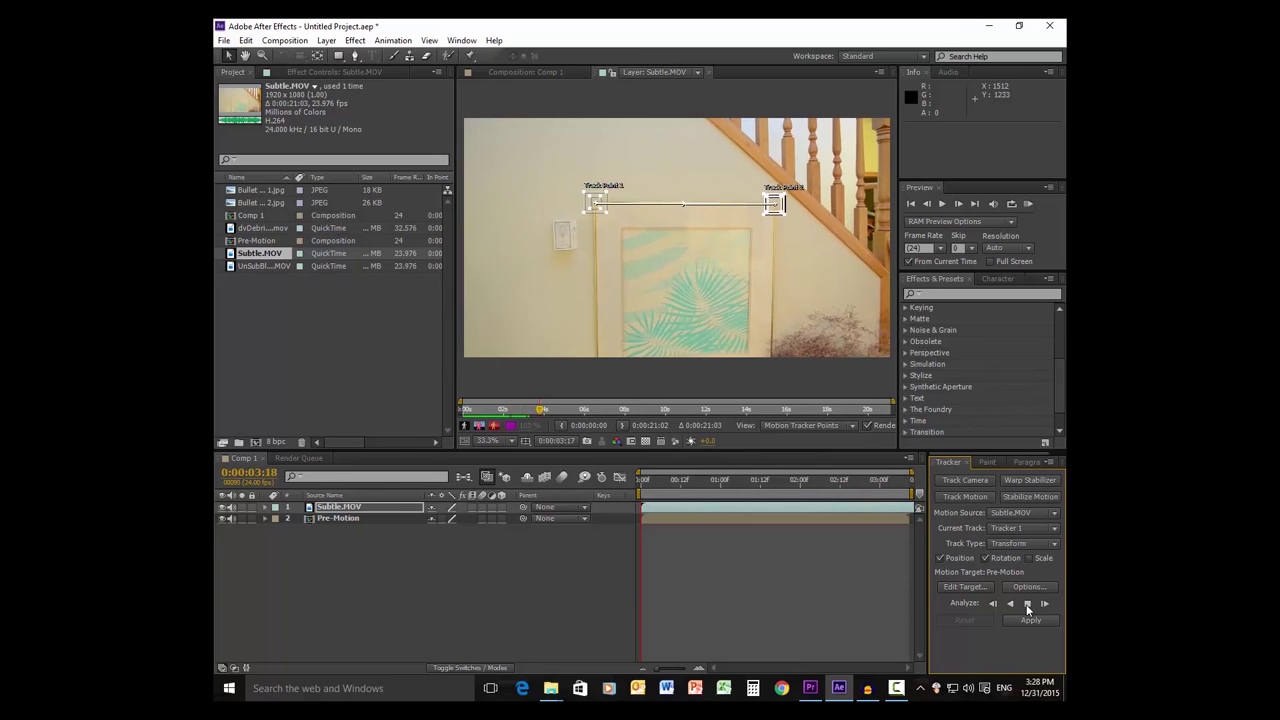
{"action": "left_click", "coordinate": [1027, 604]}
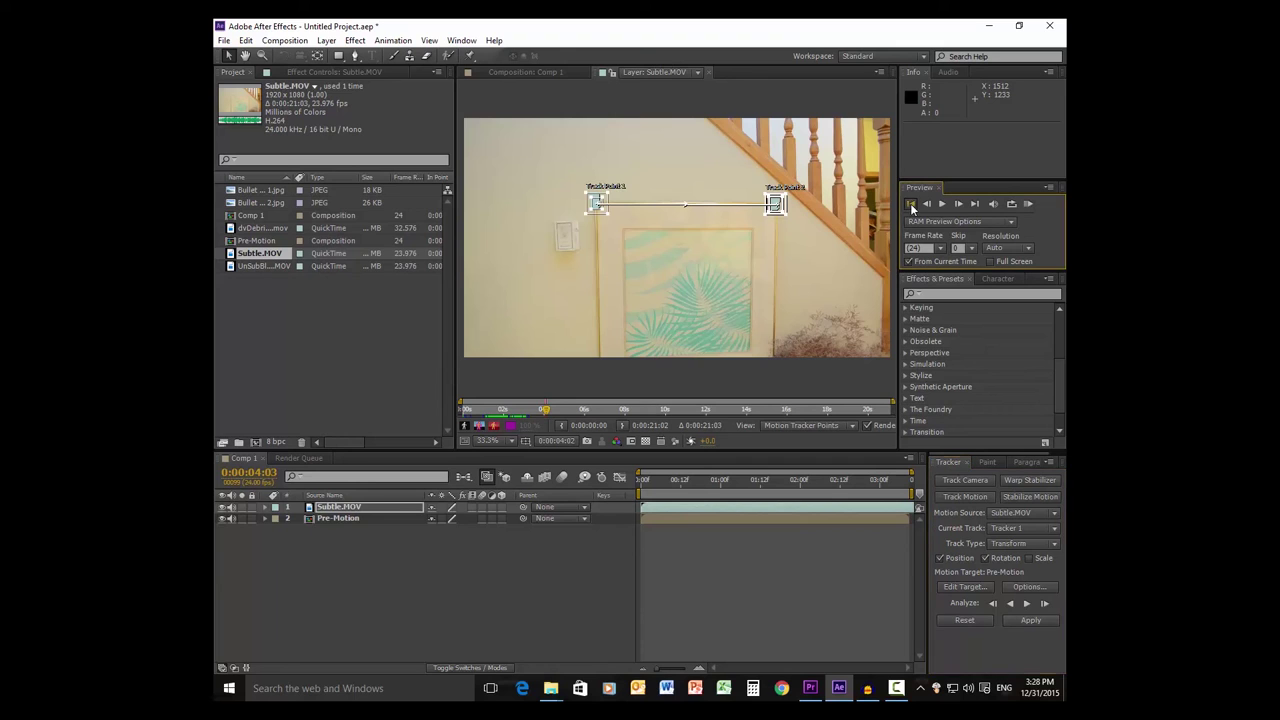
- Return to the first frame and create a new null object, Null 1
{"action": "left_click", "coordinate": [910, 203]}
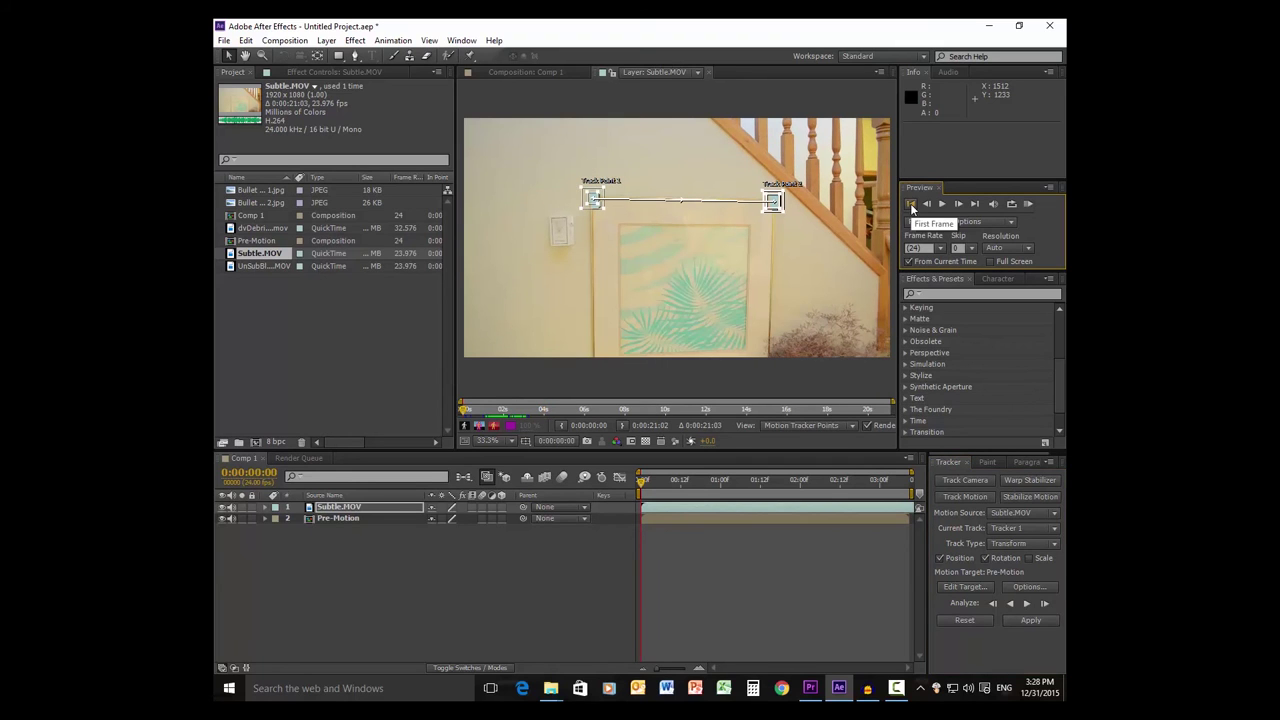
{"action": "left_click", "coordinate": [326, 41]}
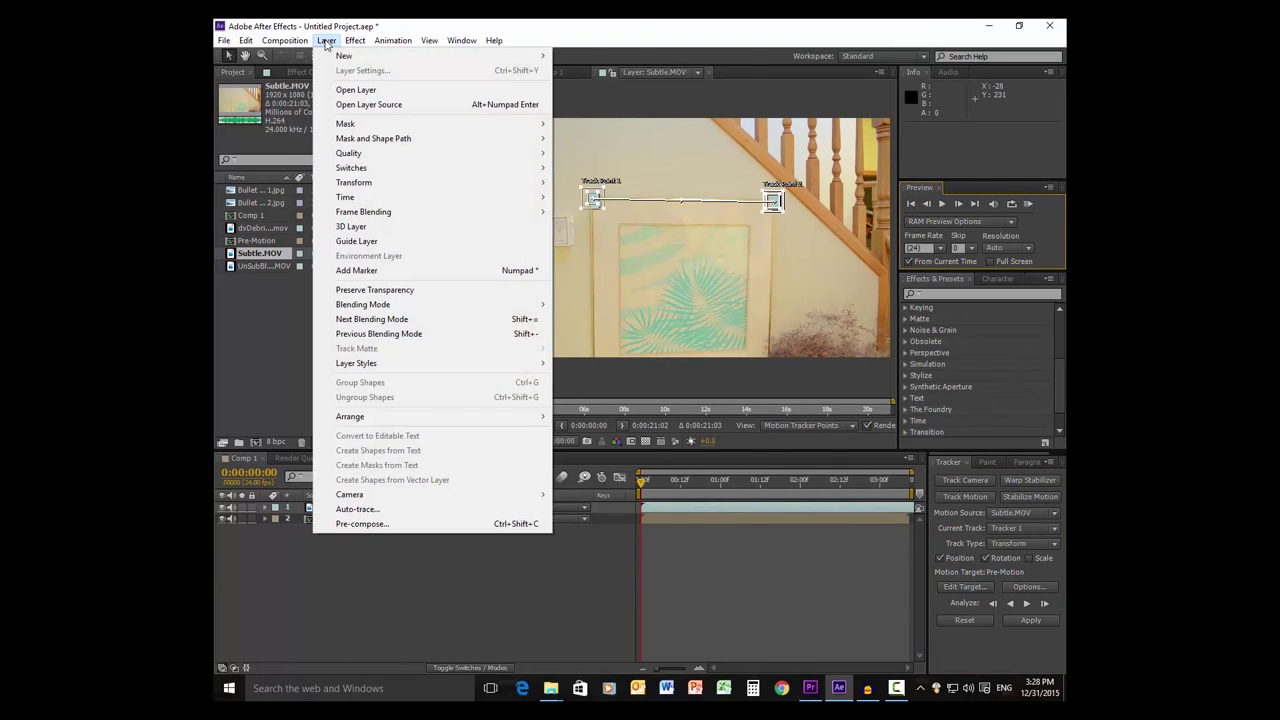
{"action": "mouse_move", "coordinate": [343, 56]}
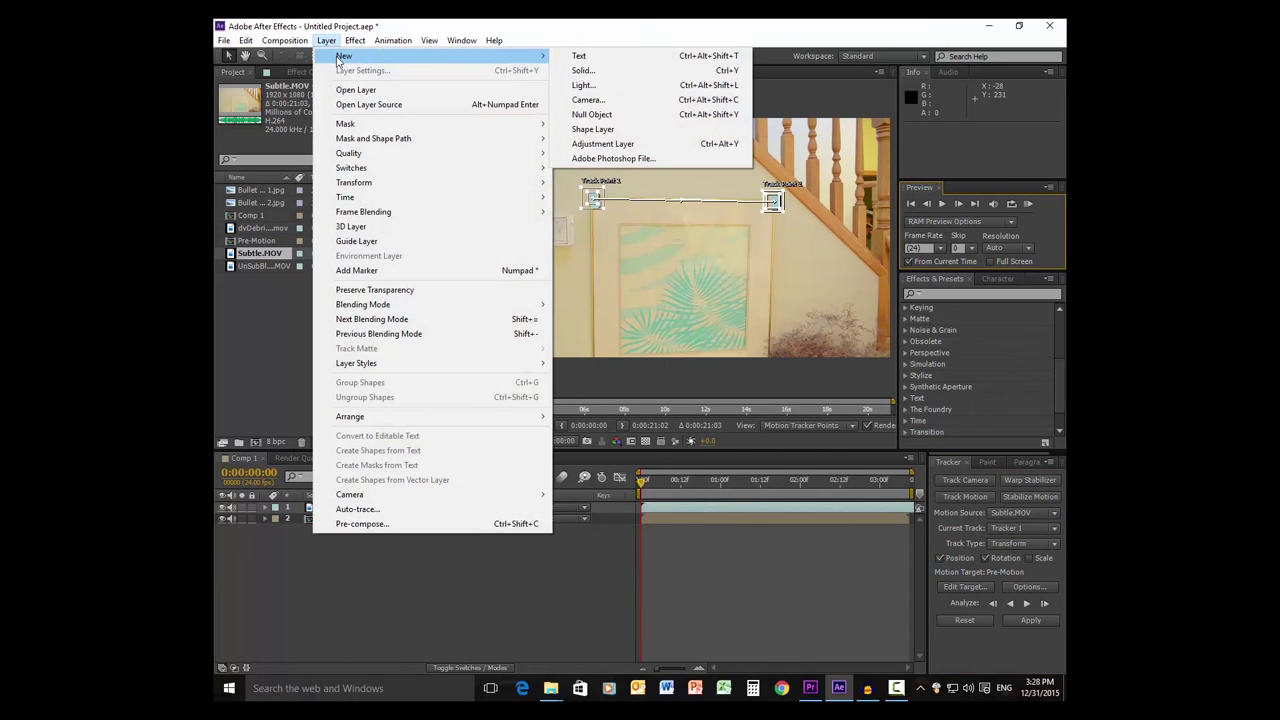
{"action": "left_click", "coordinate": [592, 114]}
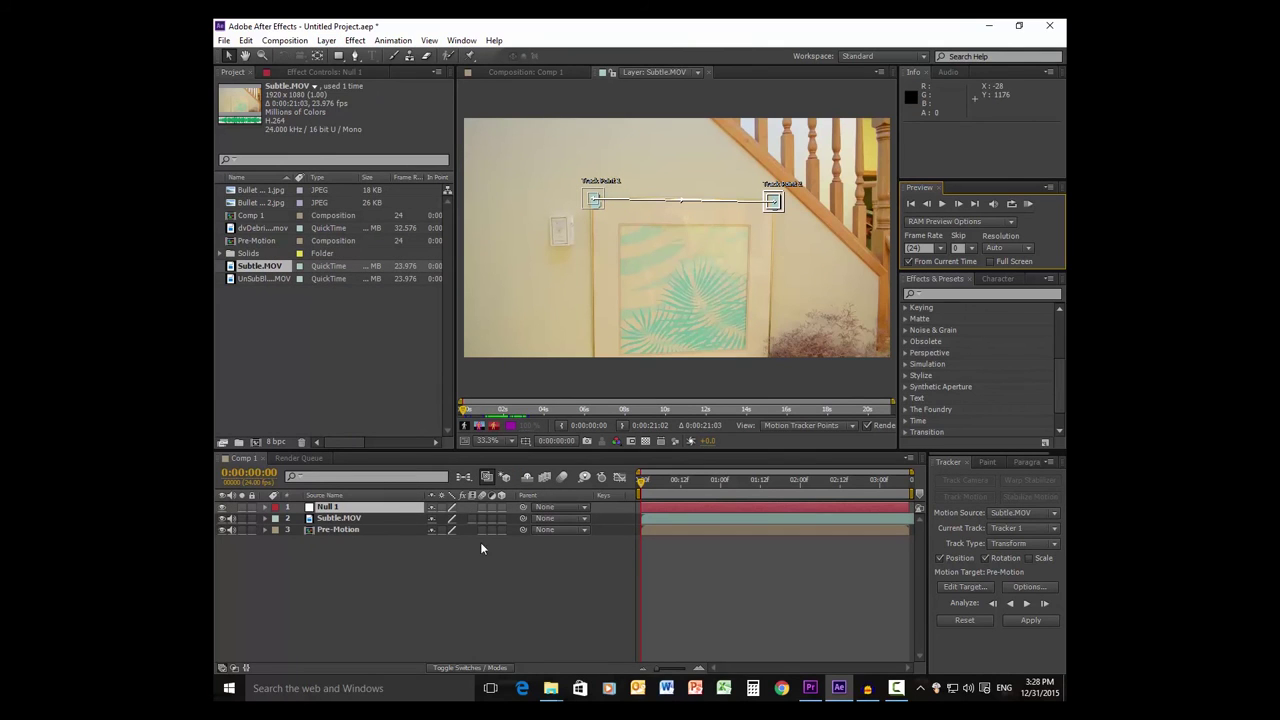
- Apply the Subtle.MOV track to Null 1 as the motion target in X and Y
{"action": "left_click", "coordinate": [386, 520]}
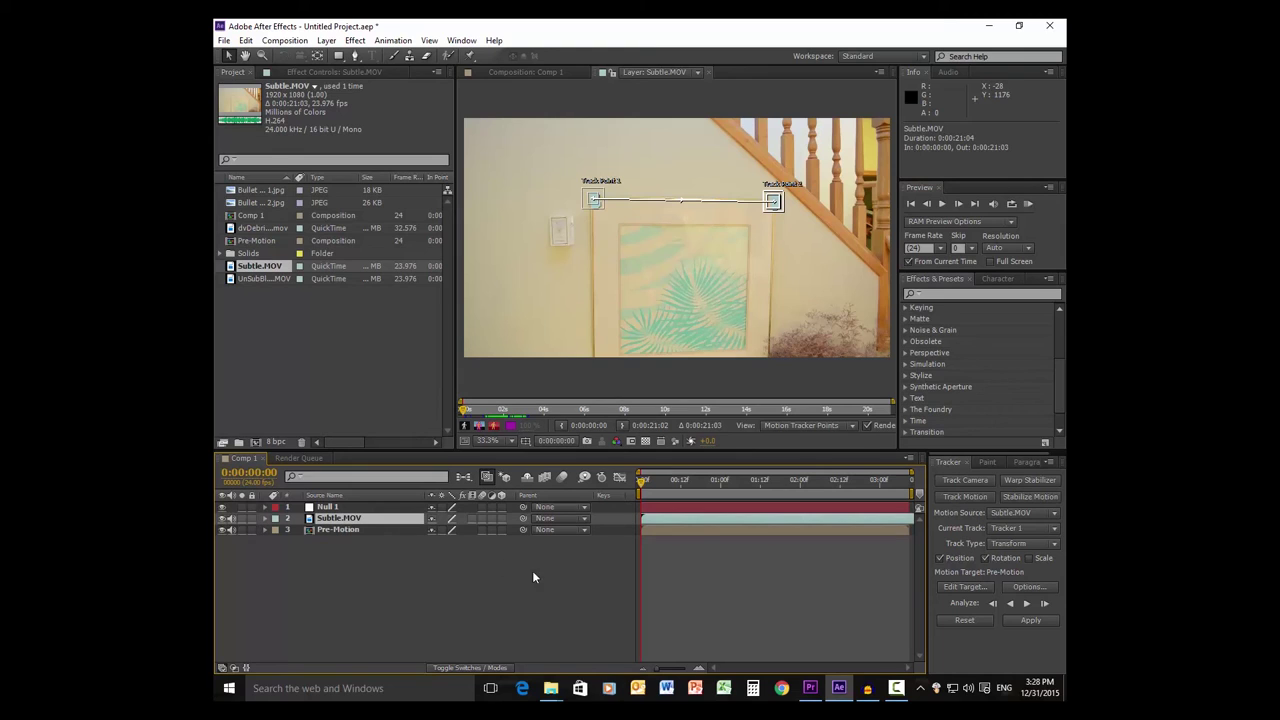
{"action": "left_click", "coordinate": [968, 586]}
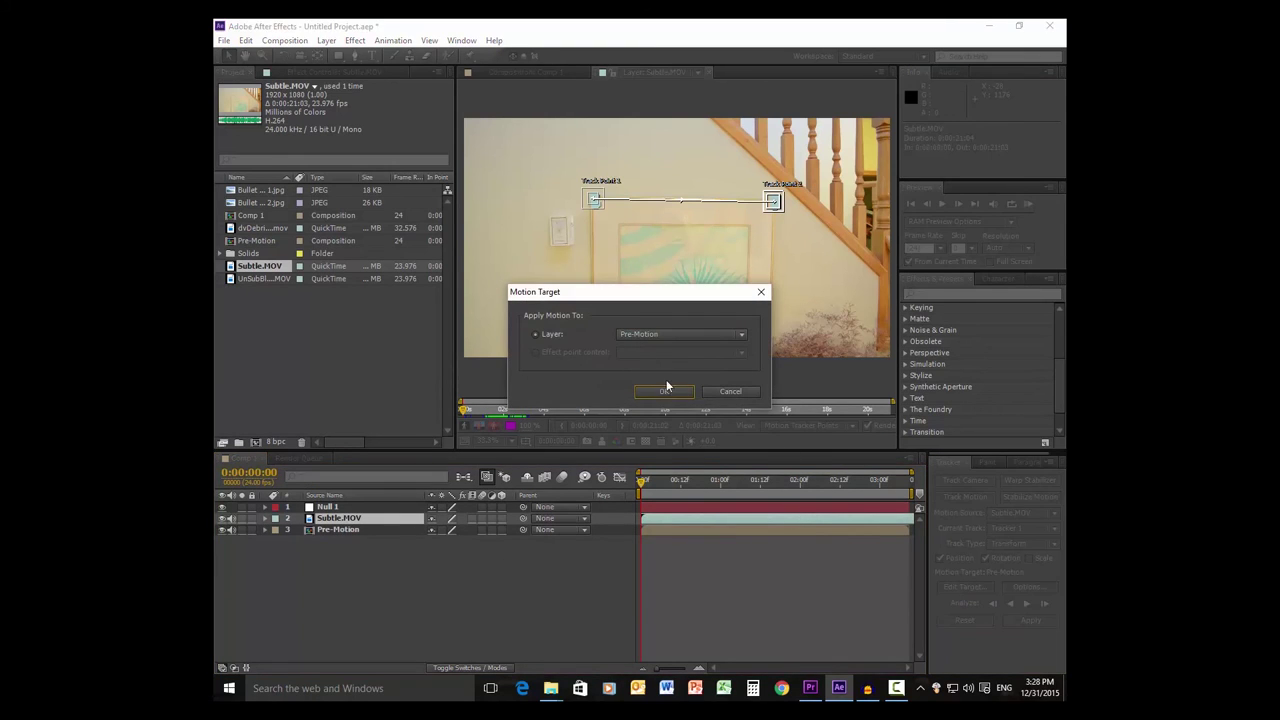
{"action": "left_click", "coordinate": [740, 338]}
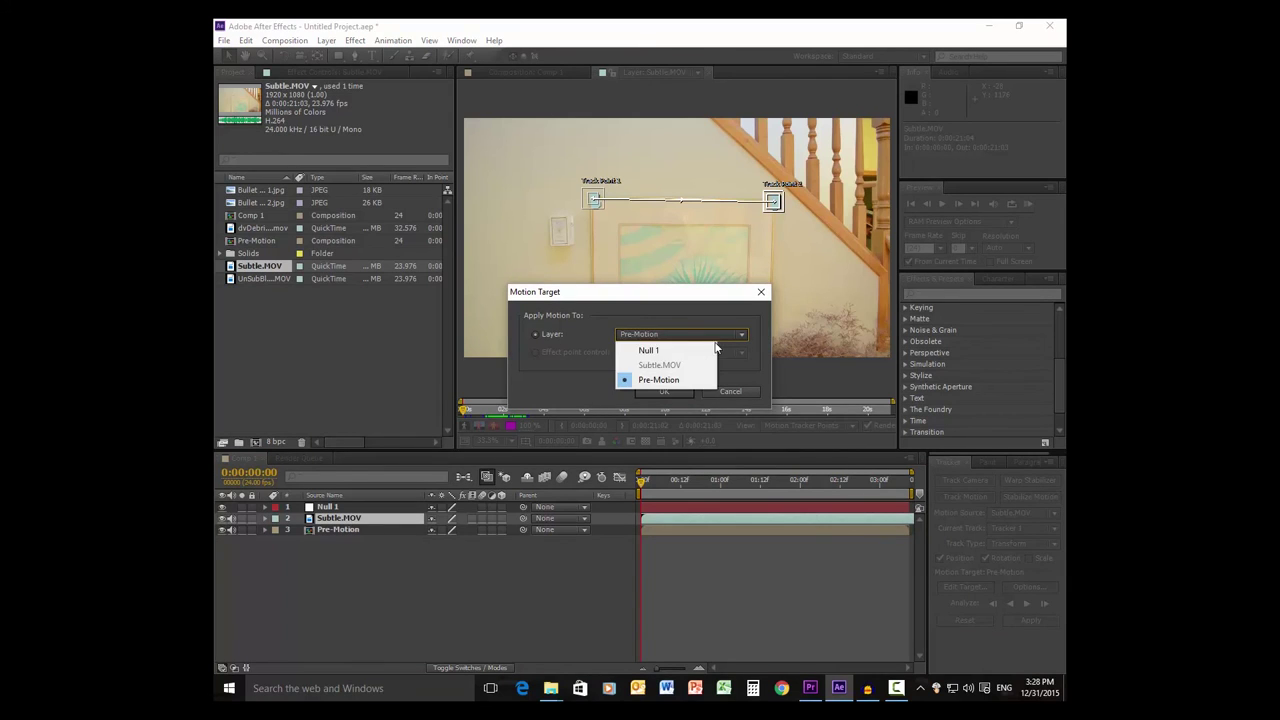
{"action": "left_click", "coordinate": [660, 350]}
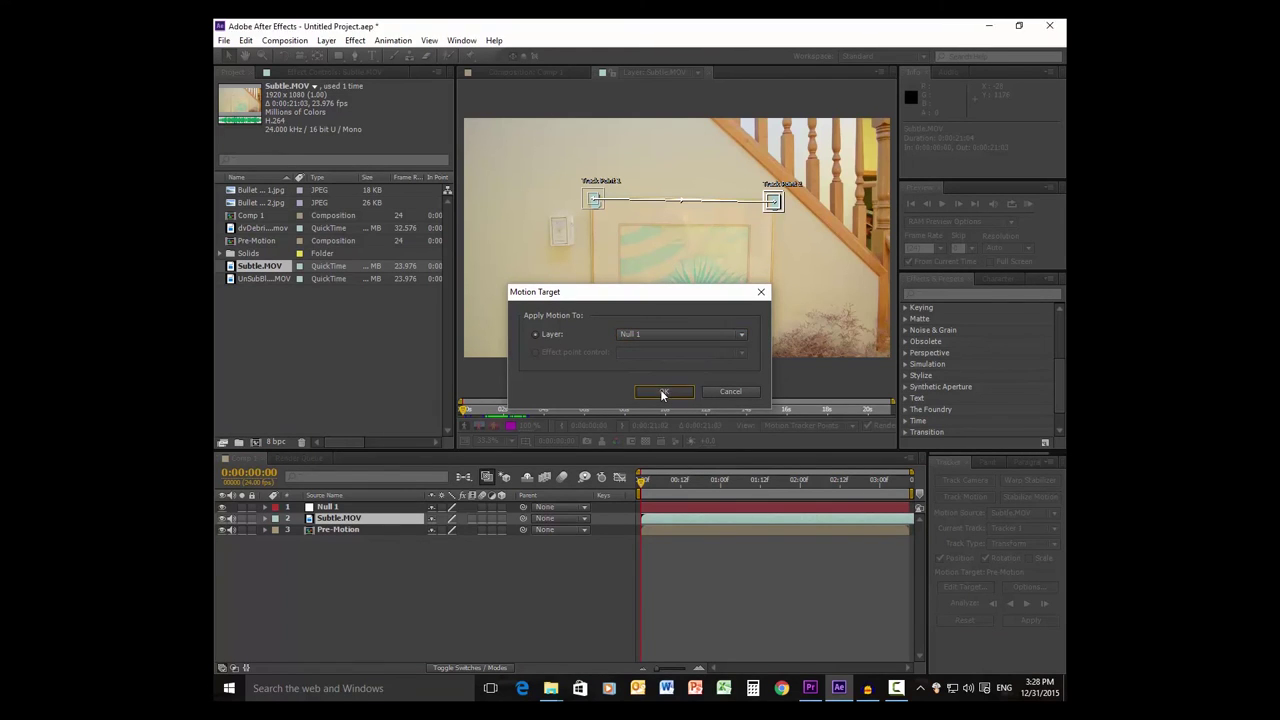
{"action": "left_click", "coordinate": [660, 391]}
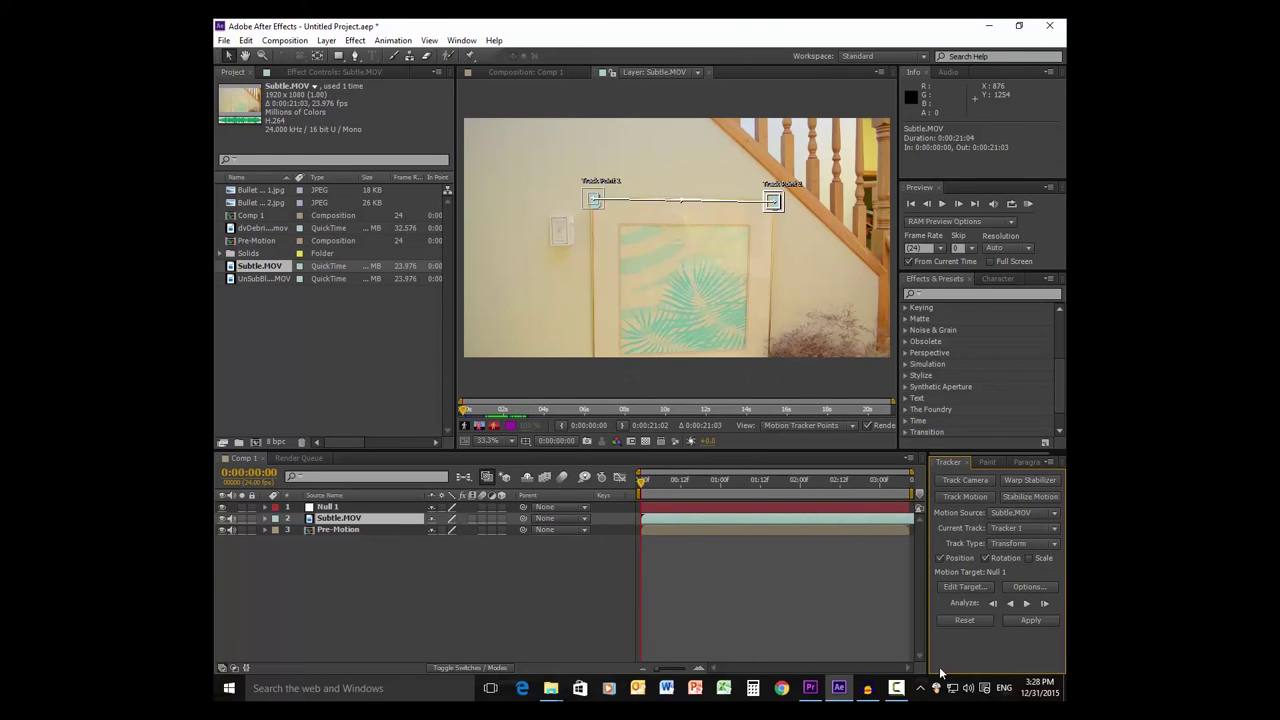
{"action": "left_click", "coordinate": [1030, 620]}
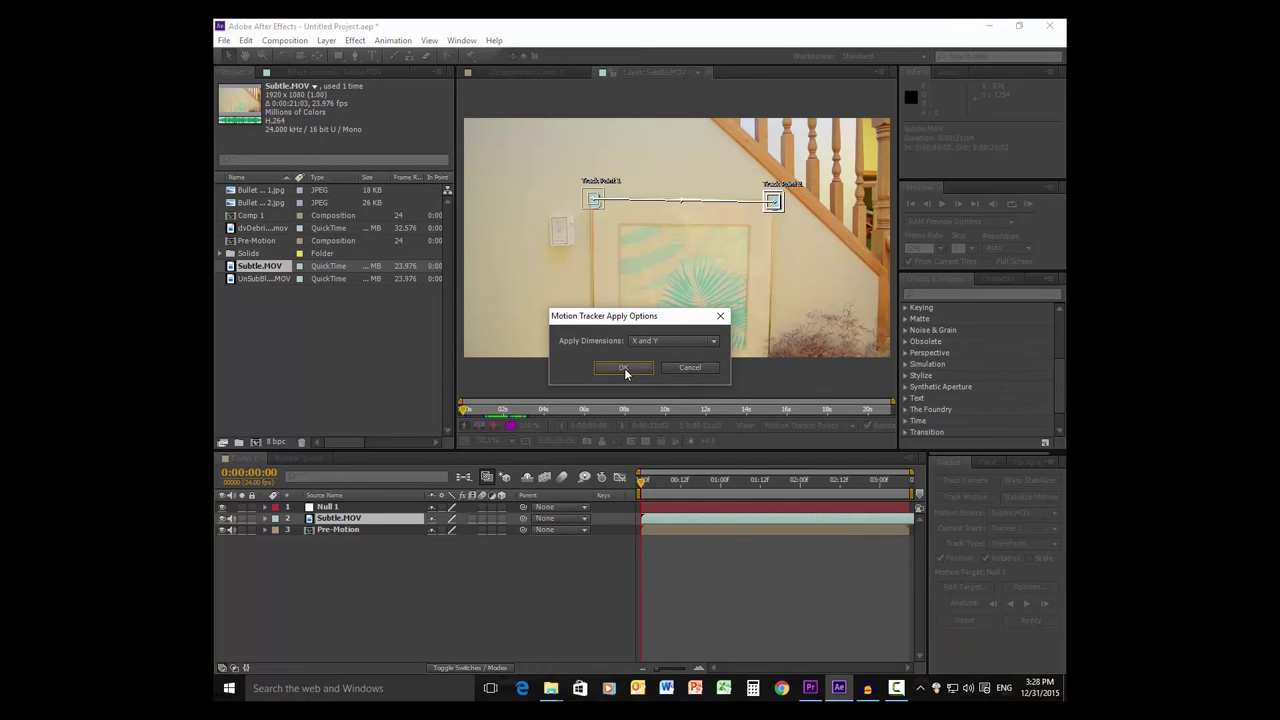
{"action": "left_click", "coordinate": [624, 368]}
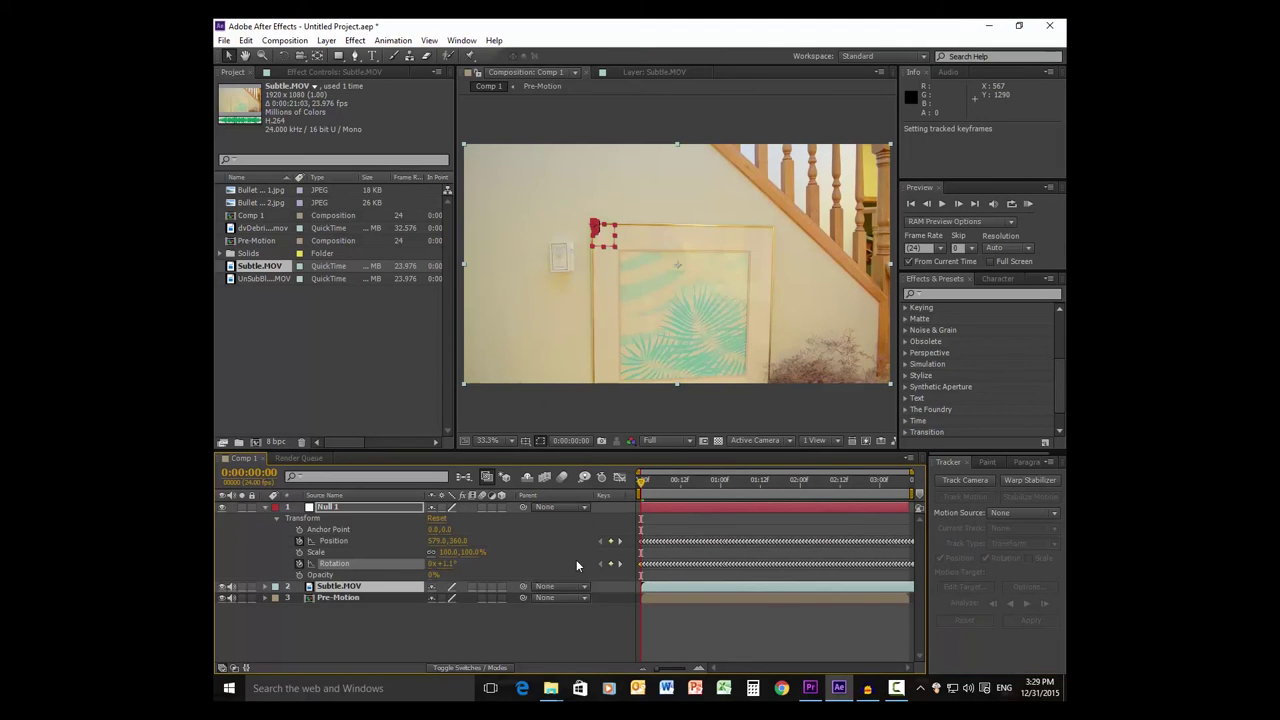
- Check the null's track, then hide Subtle.MOV to reveal the Pre-Motion footage
{"action": "left_click", "coordinate": [649, 483]}
{"action": "mouse_move", "coordinate": [649, 487]}
{"action": "left_mouse_down"}
{"action": "mouse_move", "coordinate": [878, 502]}
{"action": "mouse_move", "coordinate": [653, 512]}
{"action": "left_mouse_up"}
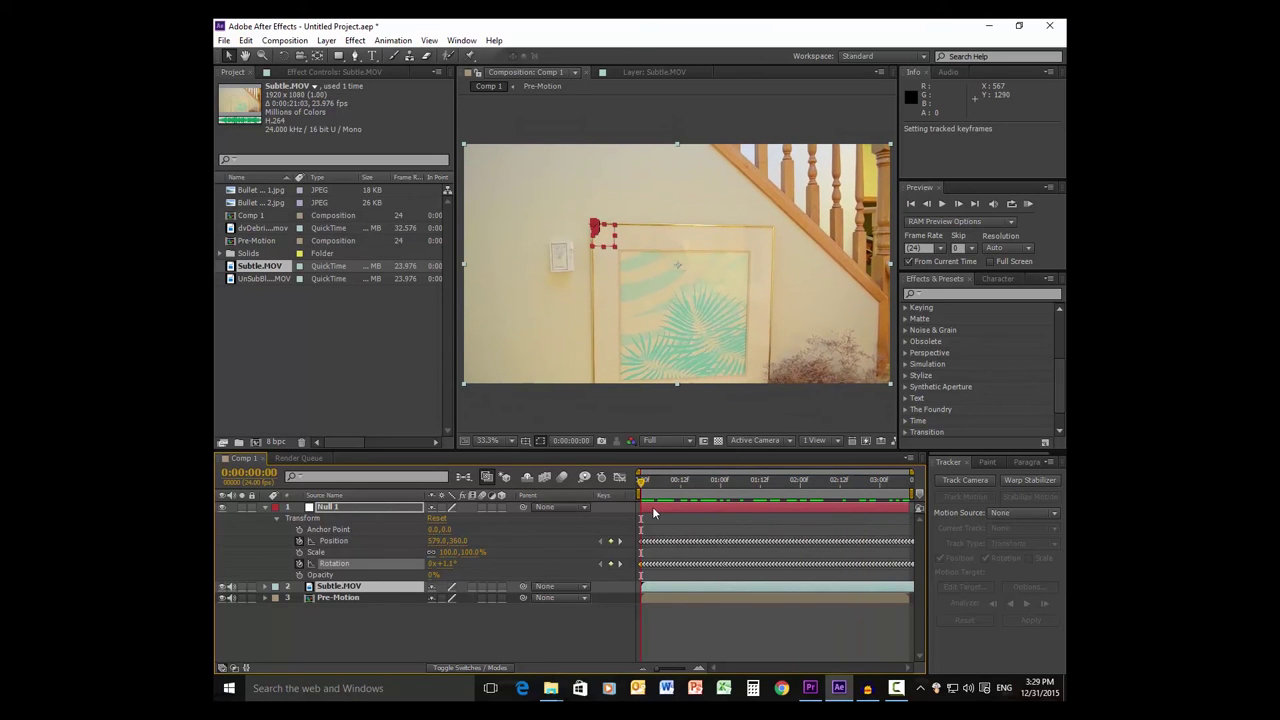
{"action": "left_click", "coordinate": [221, 588]}
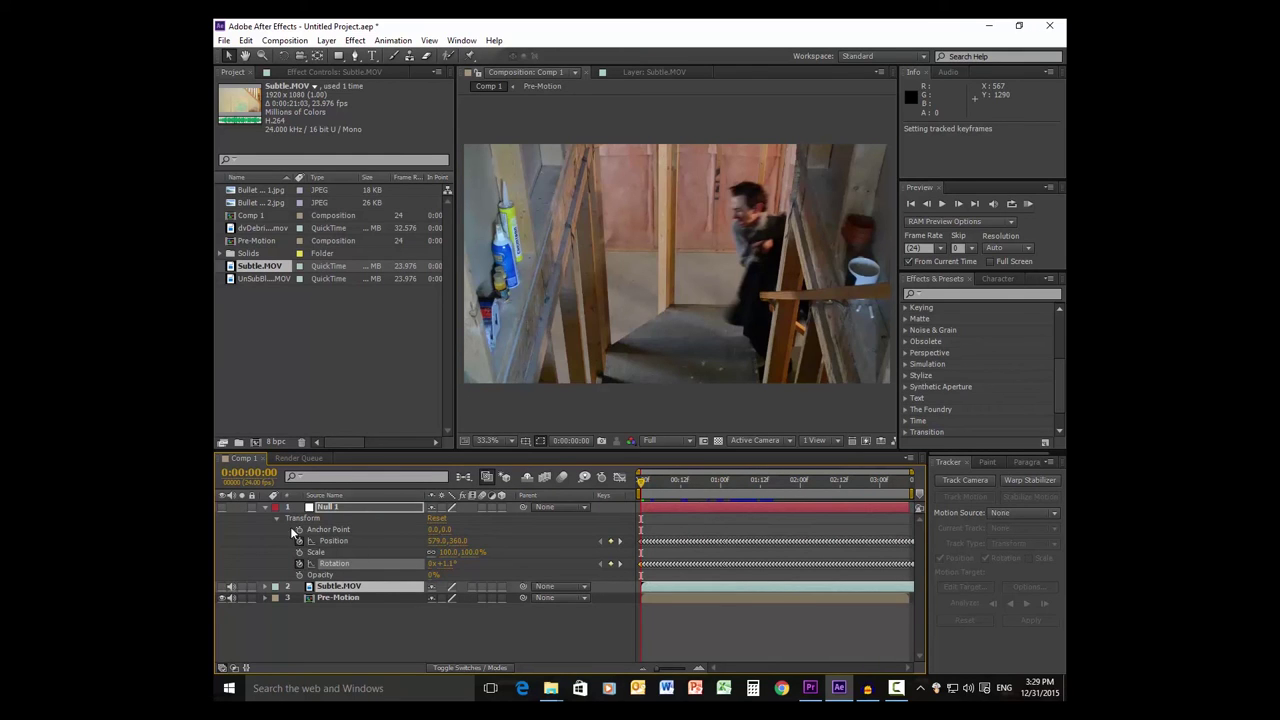
{"action": "left_click", "coordinate": [265, 508]}
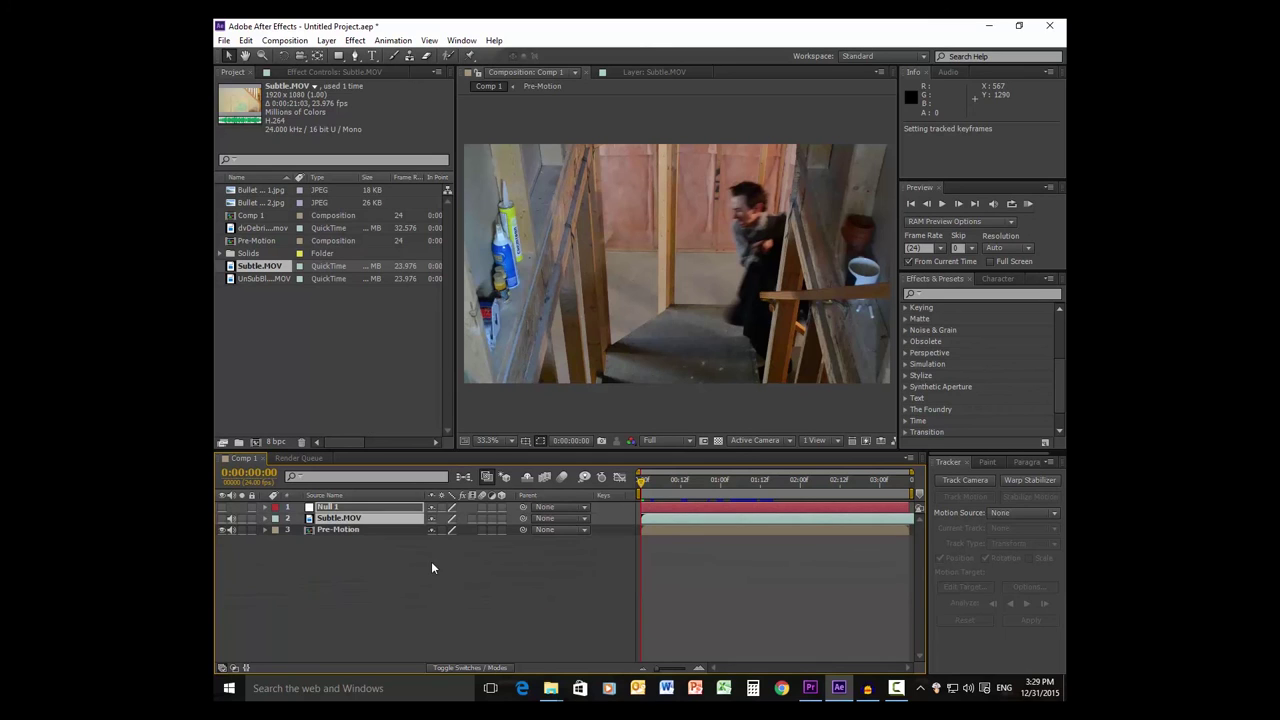
{"action": "mouse_move", "coordinate": [640, 482]}
{"action": "left_mouse_down"}
{"action": "mouse_move", "coordinate": [767, 485]}
{"action": "mouse_move", "coordinate": [633, 478]}
{"action": "left_mouse_up"}
- Parent Pre-Motion to 1. Null 1 and preview the resulting handheld shake
{"action": "left_click", "coordinate": [584, 529]}
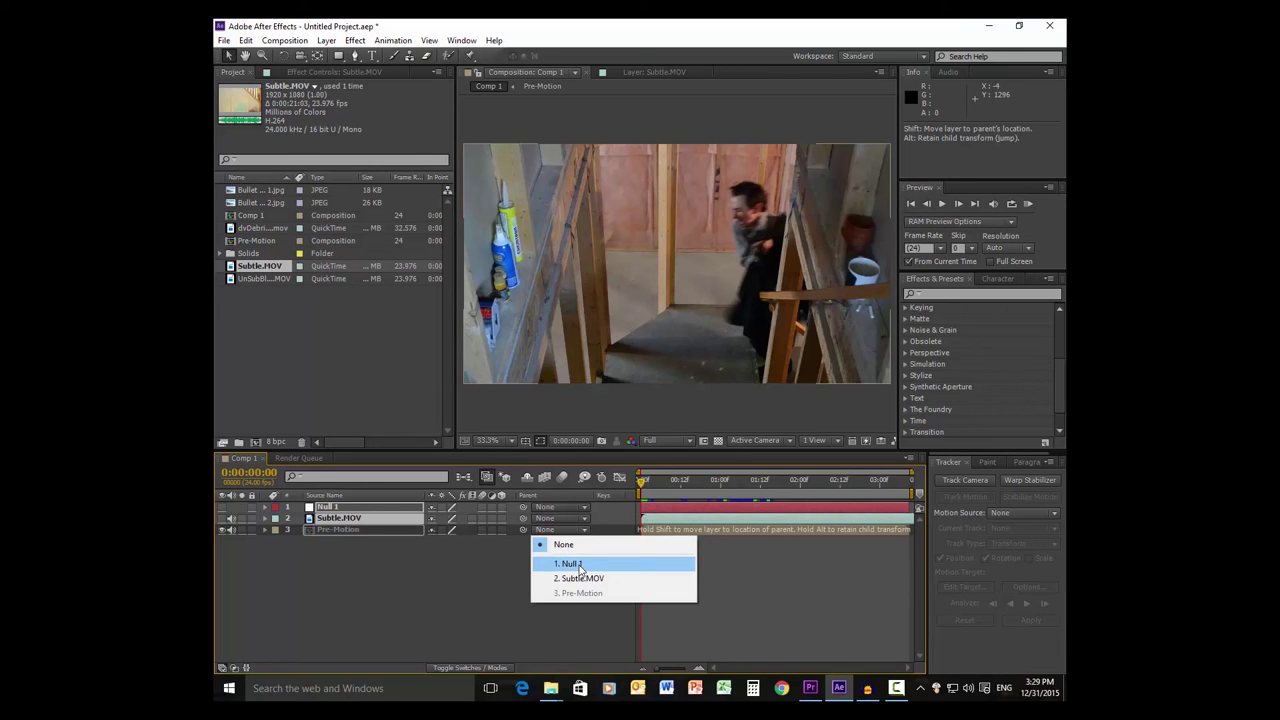
{"action": "left_click", "coordinate": [578, 565]}
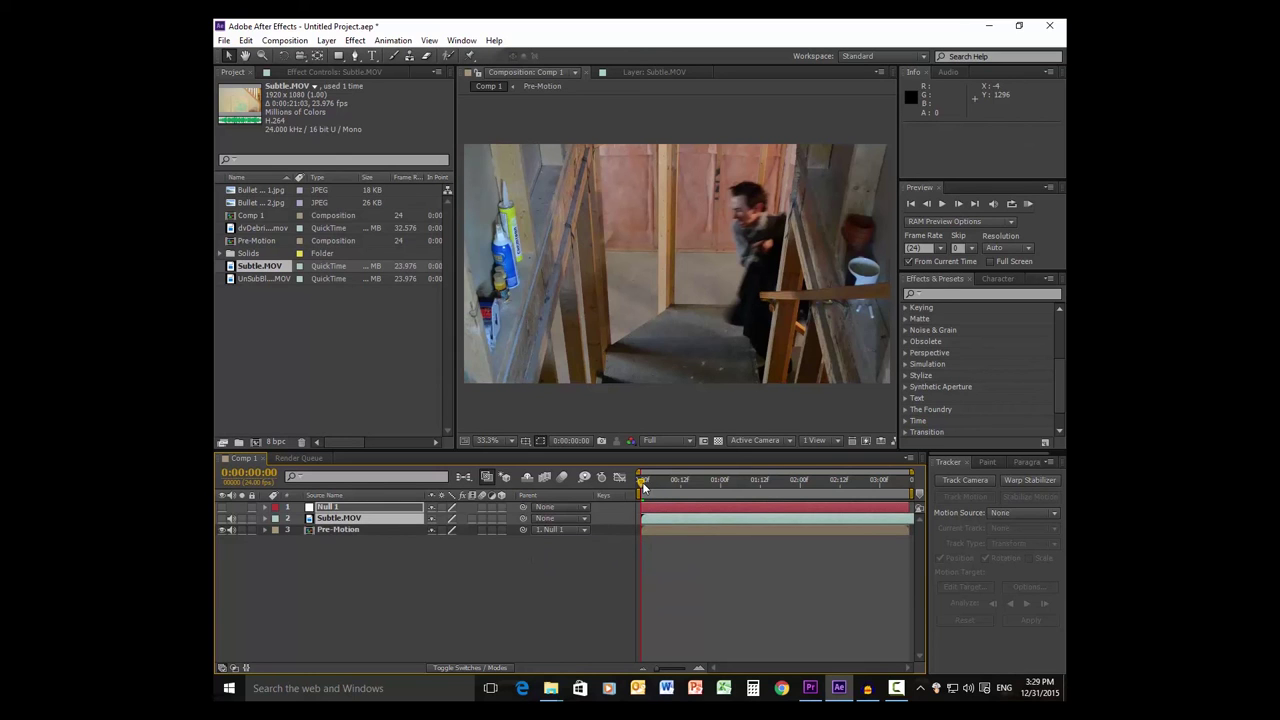
{"action": "key", "text": "space"}
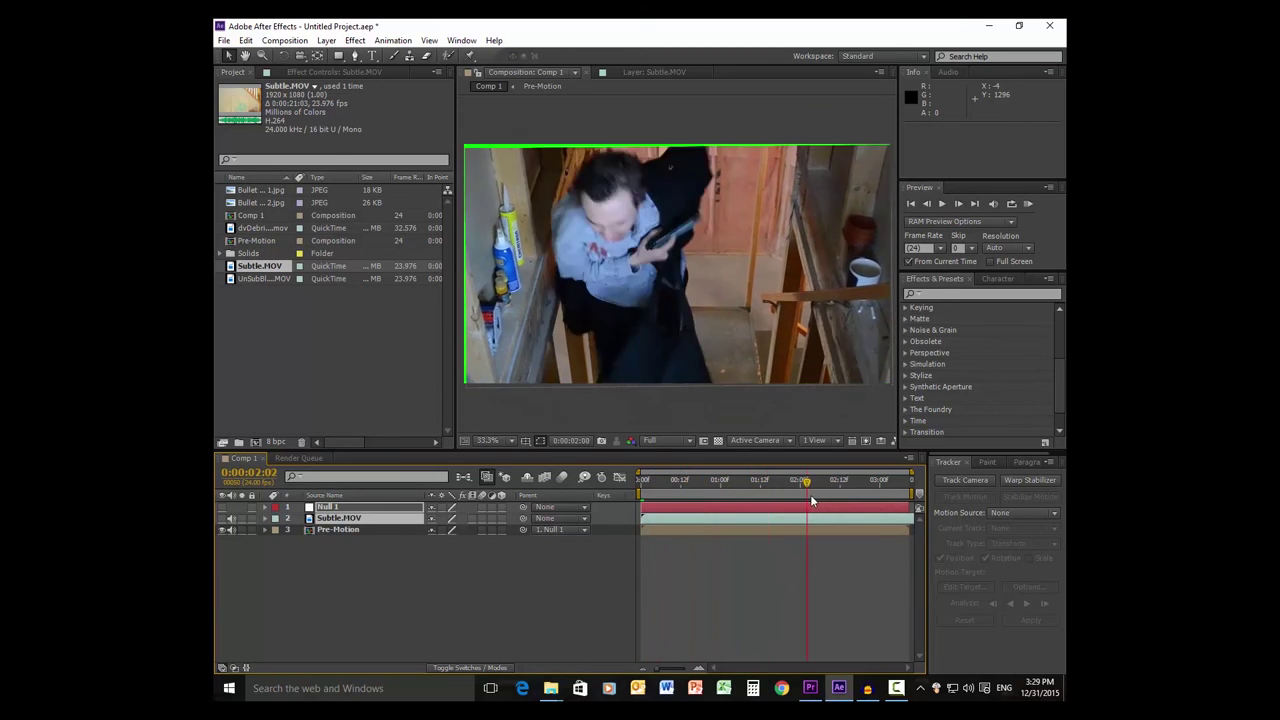
{"action": "left_click_drag", "start_coordinate": [842, 502], "coordinate": [668, 487]}
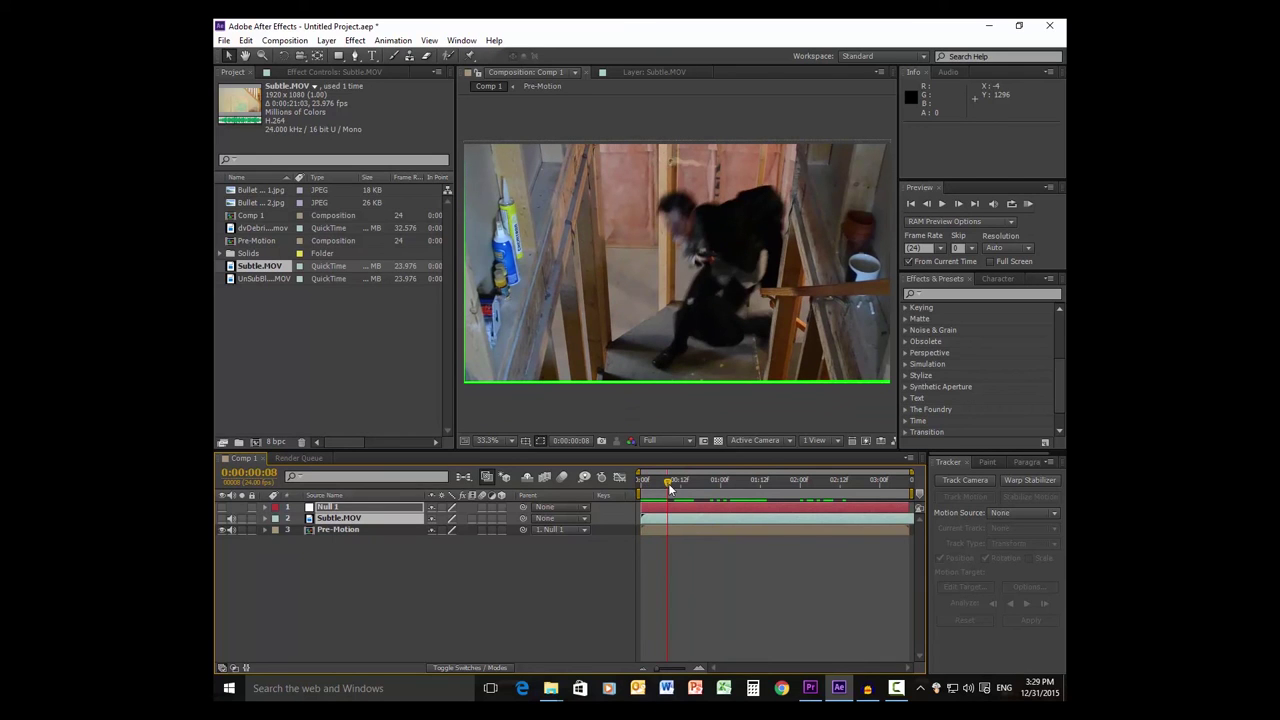
{"action": "left_click_drag", "start_coordinate": [668, 487], "coordinate": [642, 490]}
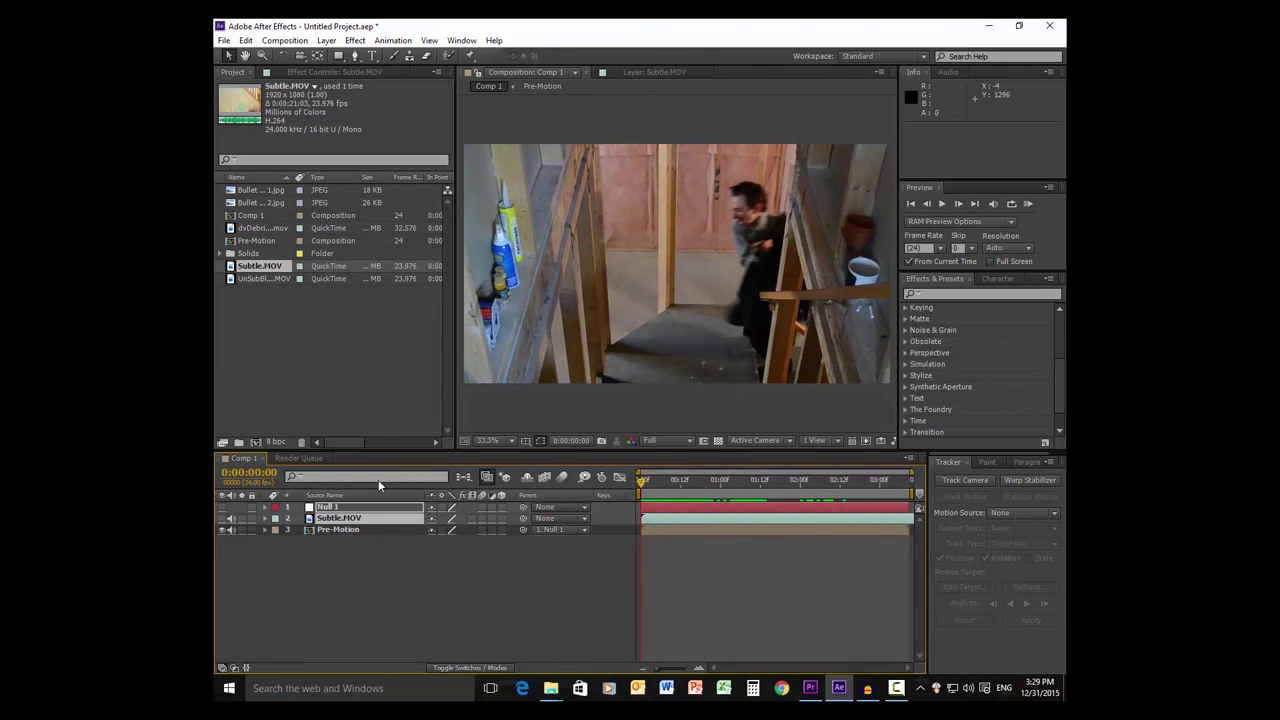
- Set Pre-Motion's Scale to 105.0,105.0% and scrub a few frames to verify coverage
{"action": "left_click", "coordinate": [348, 528]}
{"action": "left_click", "coordinate": [263, 526]}
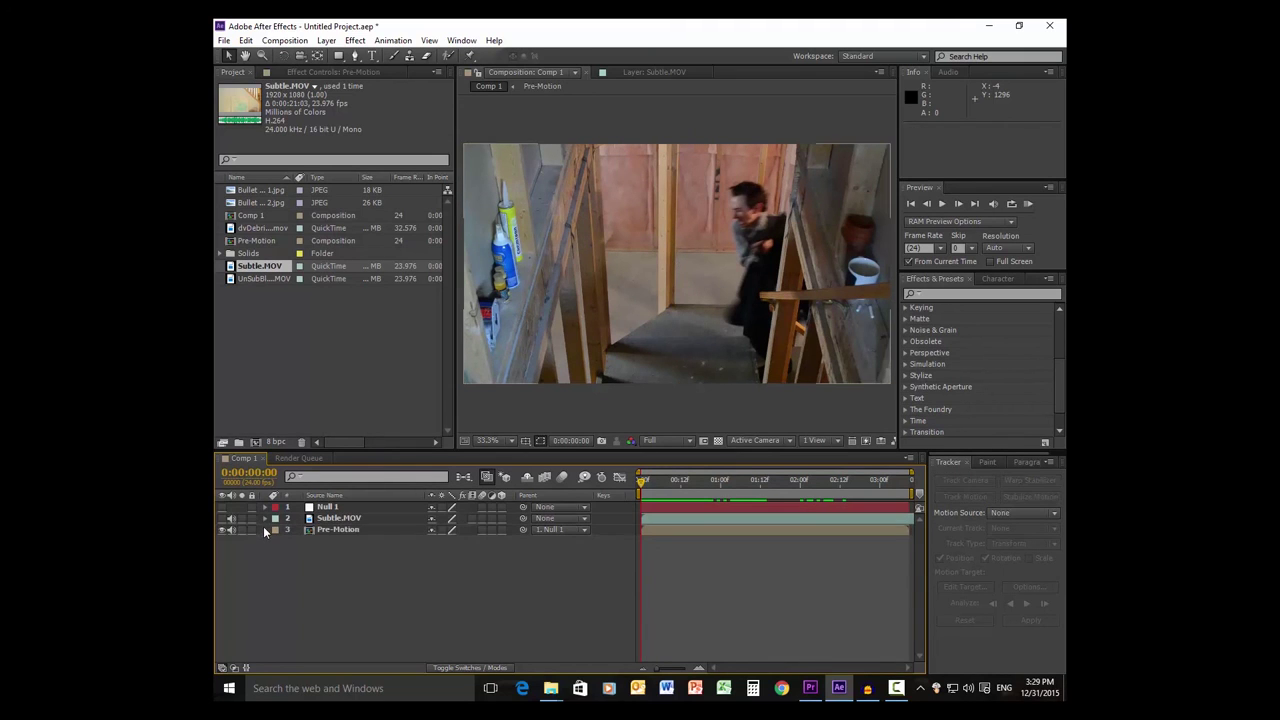
{"action": "left_click", "coordinate": [264, 530]}
{"action": "left_click", "coordinate": [276, 542]}
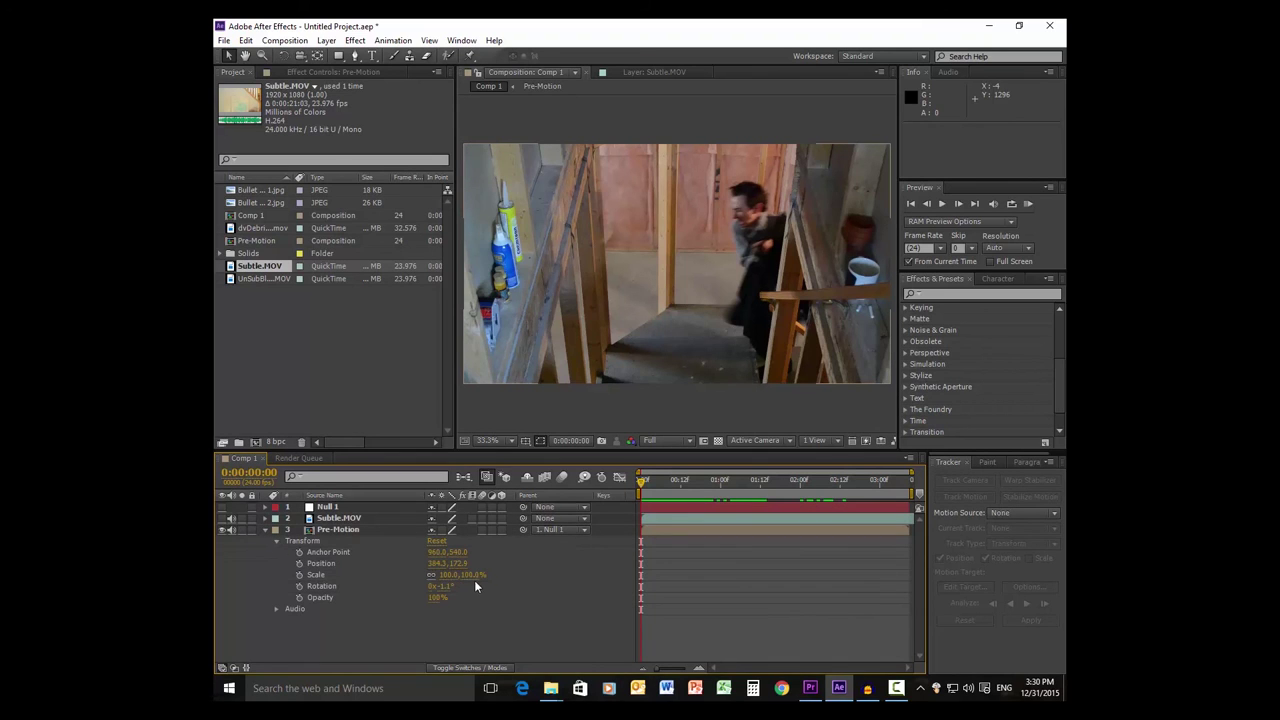
{"action": "left_click_drag", "start_coordinate": [476, 583], "coordinate": [484, 583]}
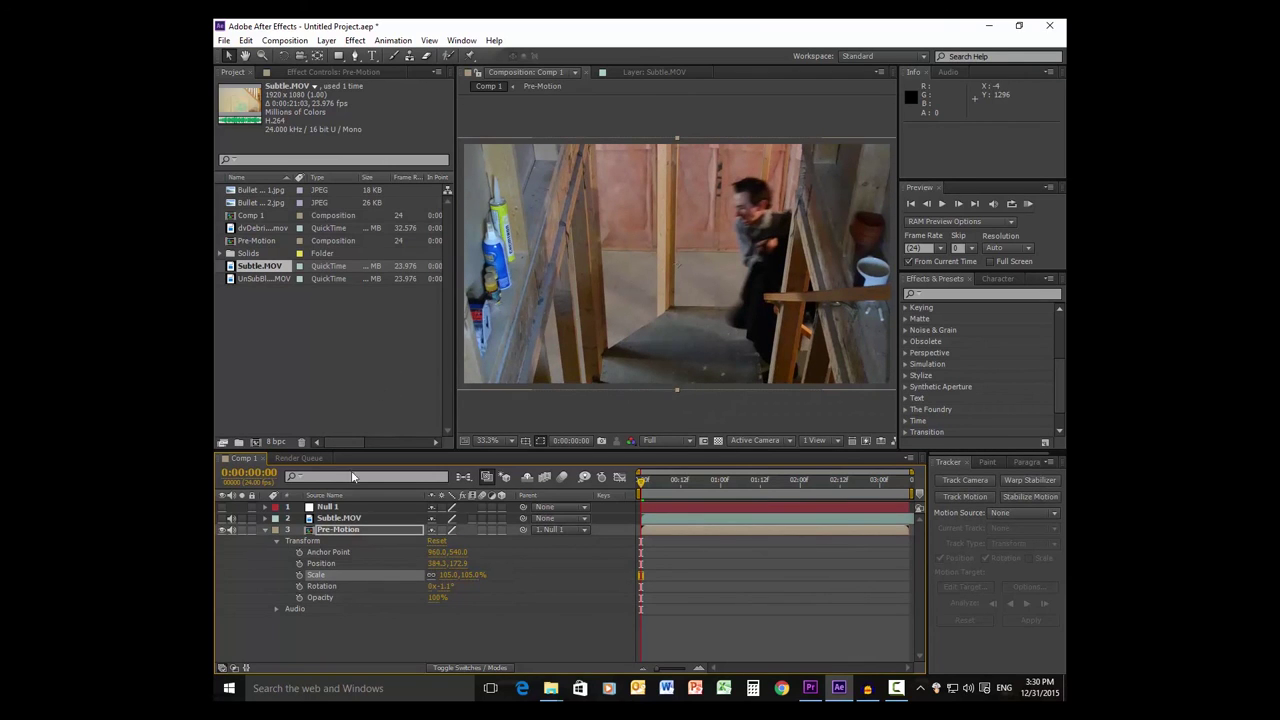
{"action": "left_click", "coordinate": [265, 530]}
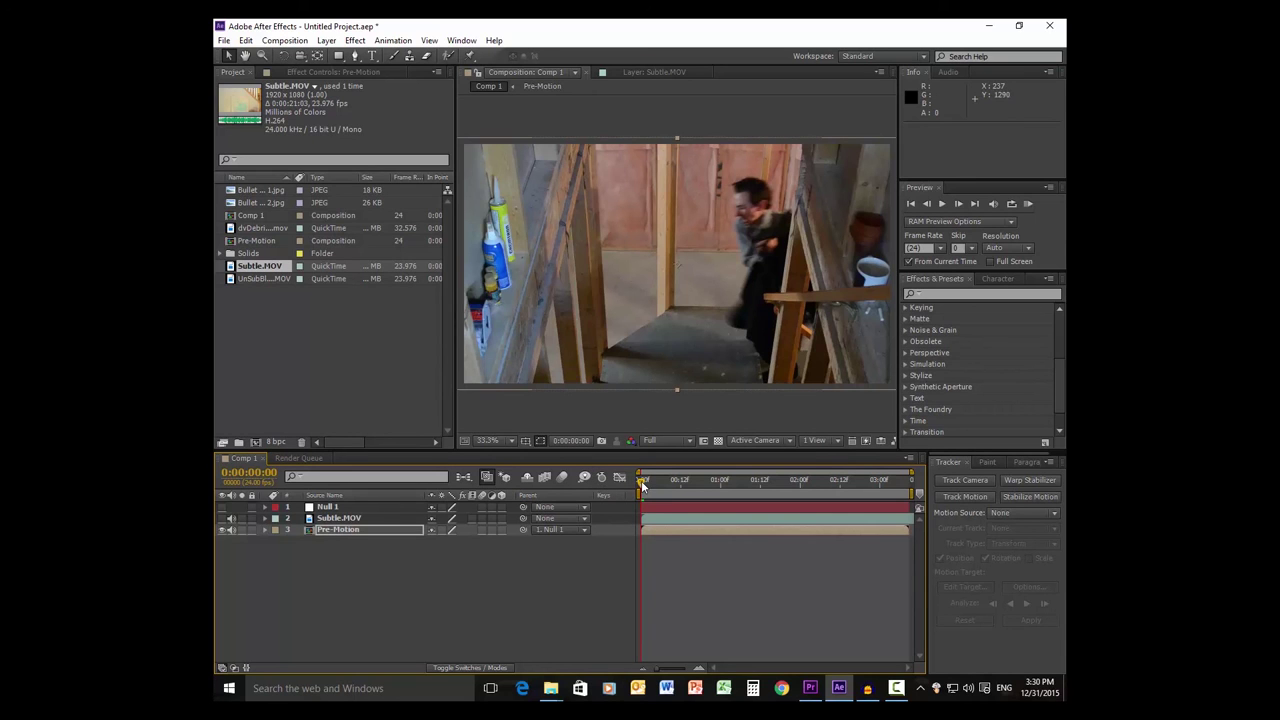
{"action": "mouse_move", "coordinate": [642, 485]}
{"action": "left_mouse_down"}
{"action": "mouse_move", "coordinate": [888, 496]}
{"action": "mouse_move", "coordinate": [632, 472]}
{"action": "left_mouse_up"}
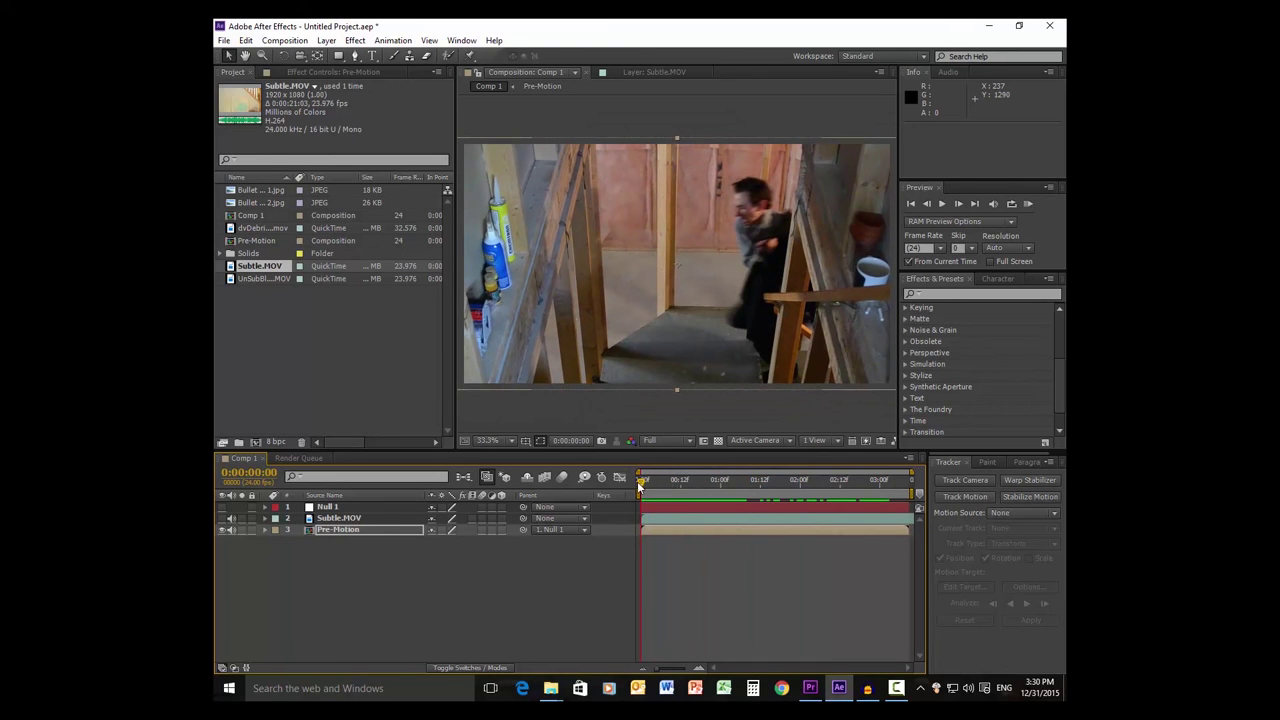